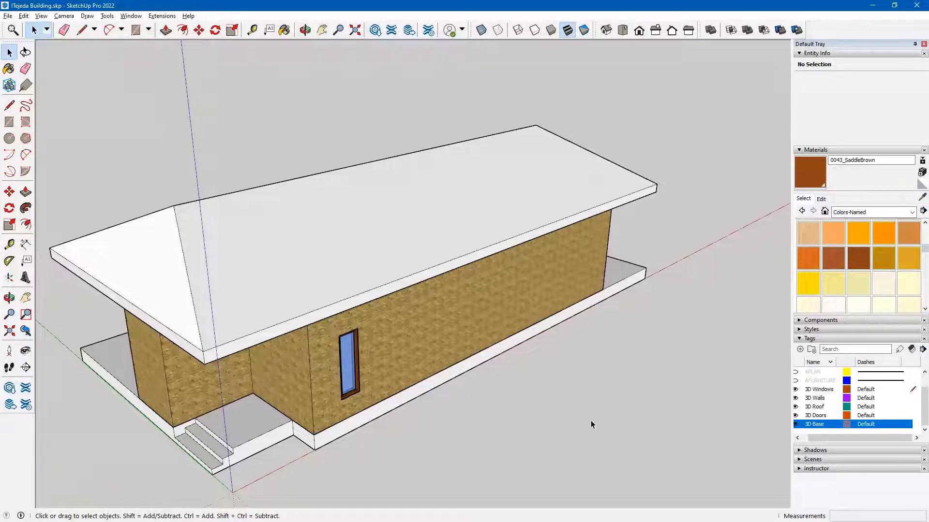
# Hide the 3D Roof tag, show the APLAN floor-plan lines, and orbit down into the kitchen.
pyautogui.click(796, 407)
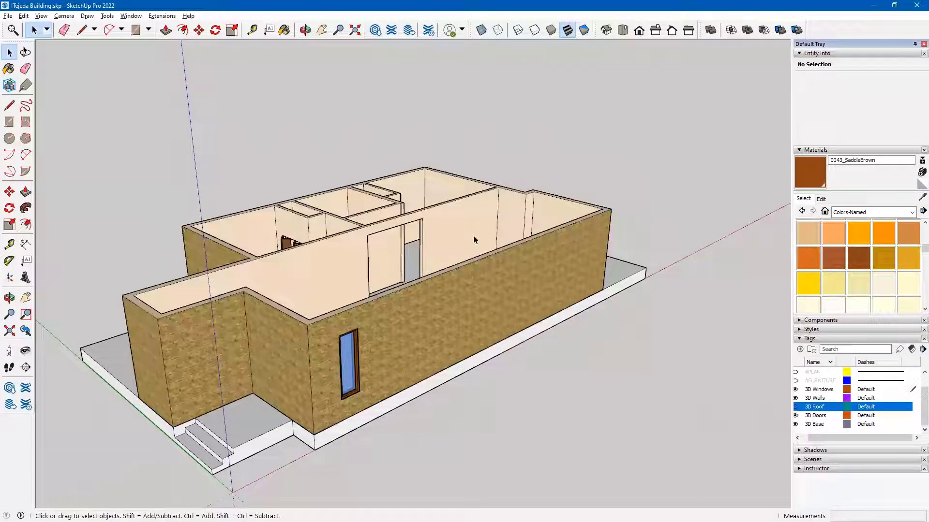
pyautogui.moveTo(469, 210); pyautogui.dragTo(580, 348, button='middle')
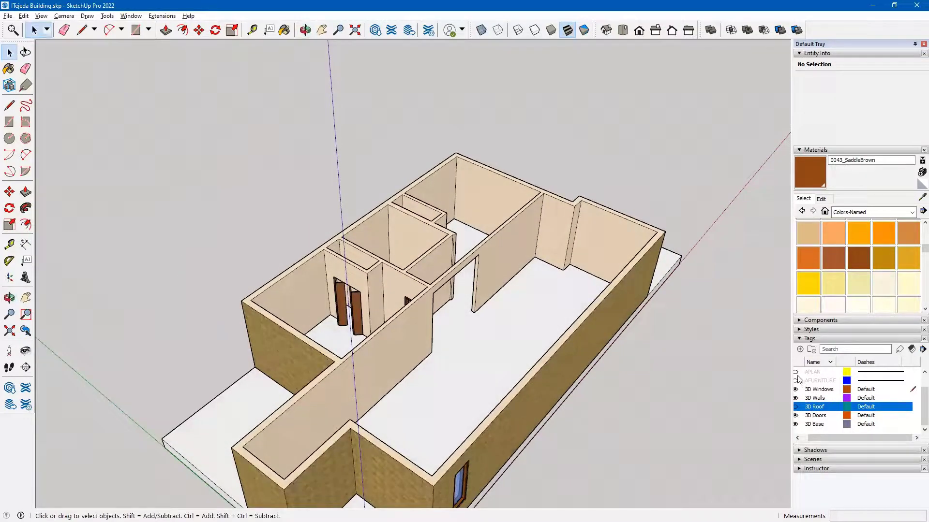
pyautogui.click(795, 372)
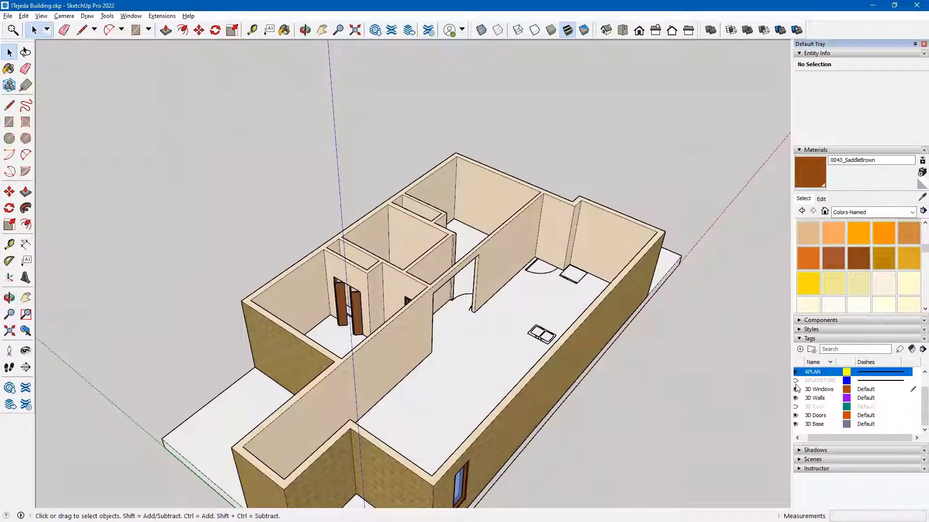
pyautogui.scroll(1, 805, 409)
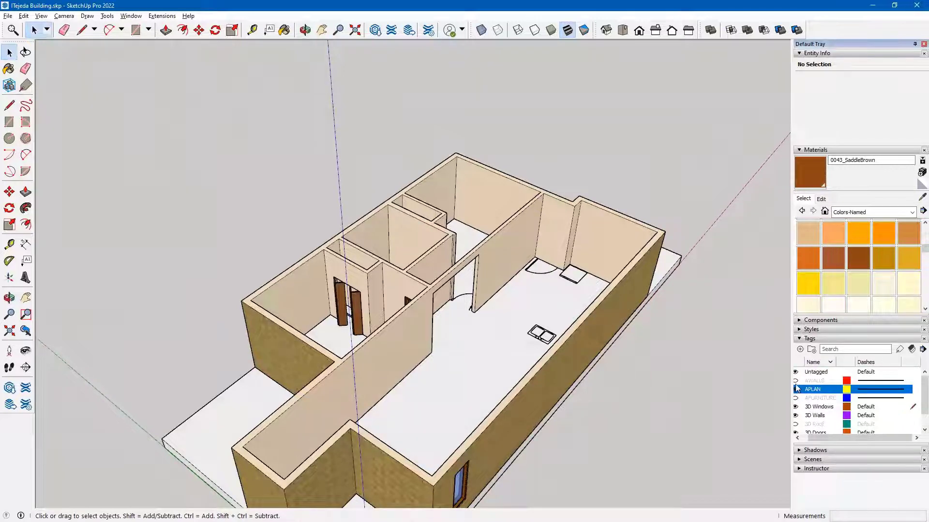
pyautogui.click(803, 381)
pyautogui.moveTo(457, 327); pyautogui.dragTo(530, 296, button='middle')
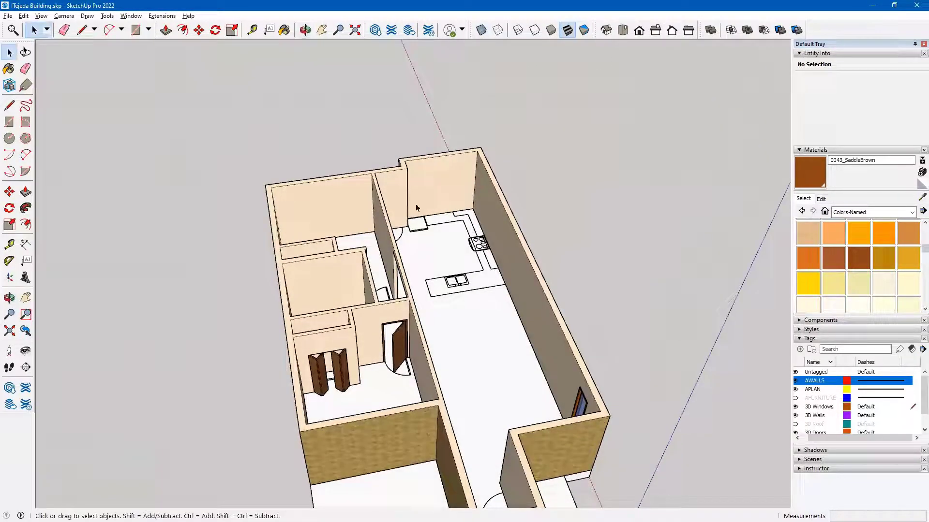
pyautogui.scroll(3, 418, 224)
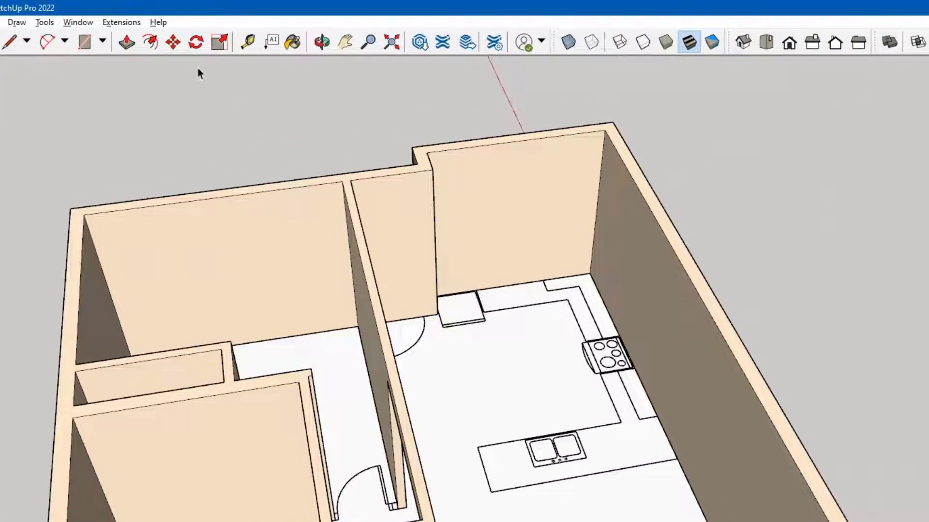
# Open 3D Warehouse from the Window menu, shift its window left and enlarge it.
pyautogui.click(116, 22)
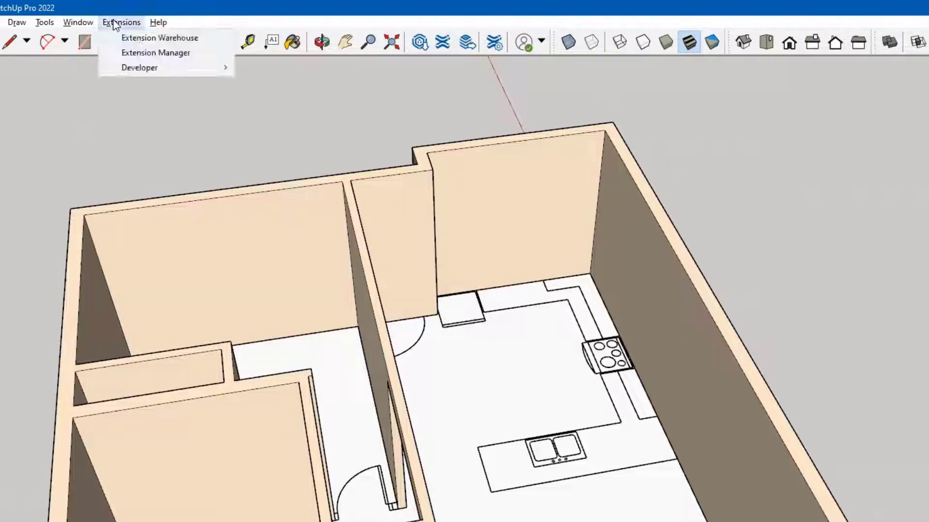
pyautogui.moveTo(77, 22)
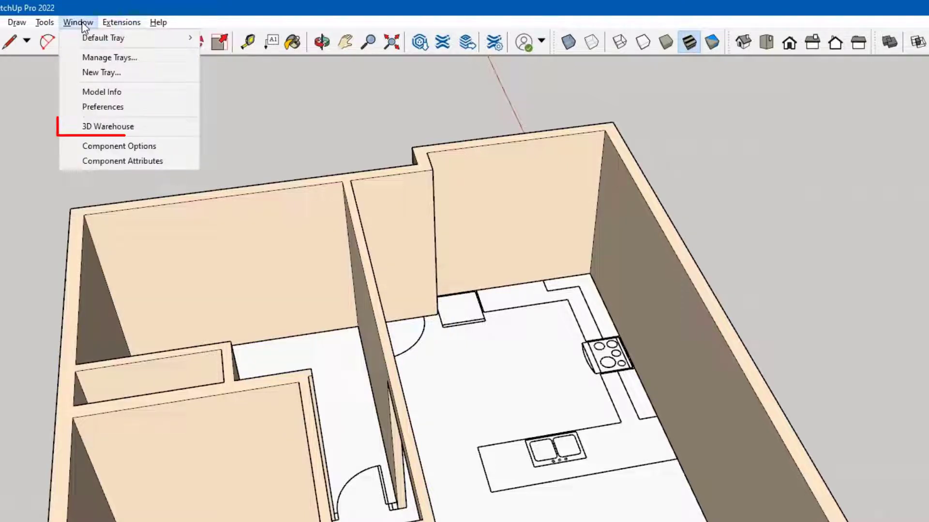
pyautogui.click(108, 124)
pyautogui.moveTo(650, 83); pyautogui.dragTo(590, 82)
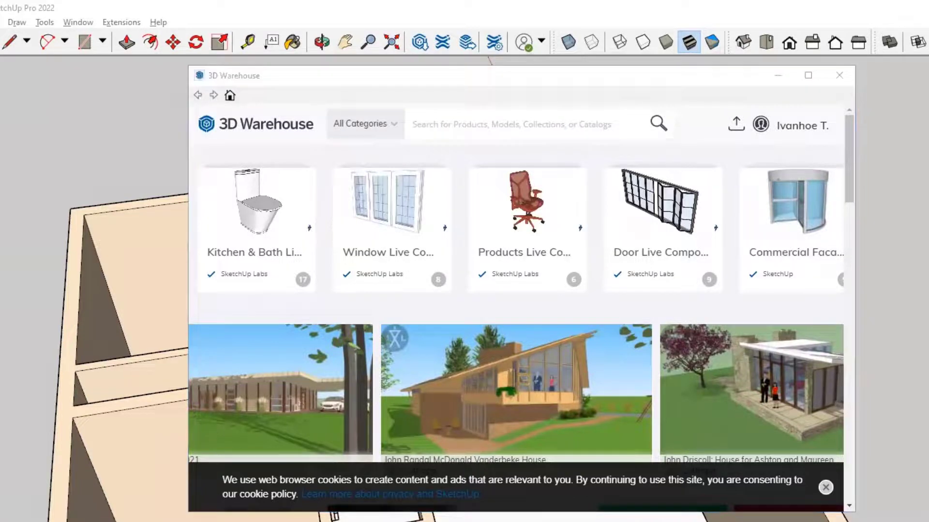
pyautogui.click(850, 511)
pyautogui.moveTo(851, 514); pyautogui.dragTo(885, 481)
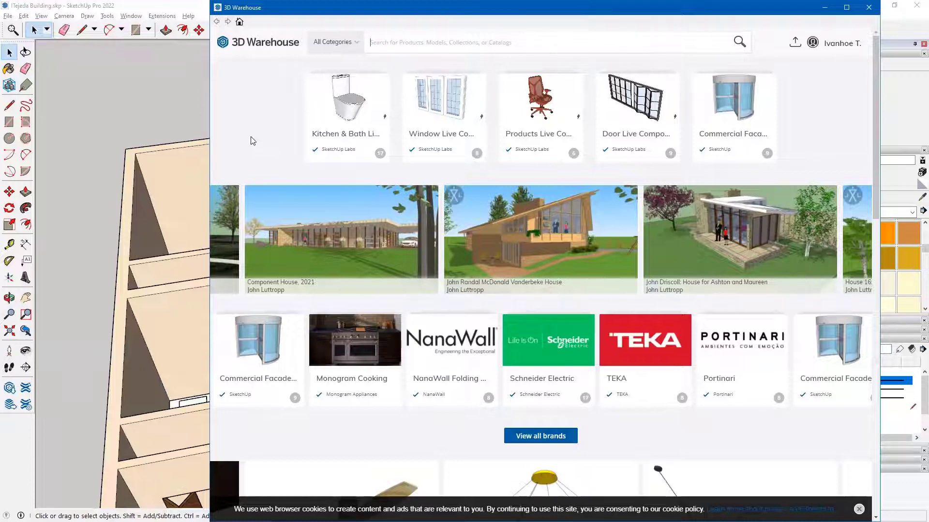
# Search 'refrigerator' and compare the Models, Collections and Catalogs result tabs.
pyautogui.write('refriger')
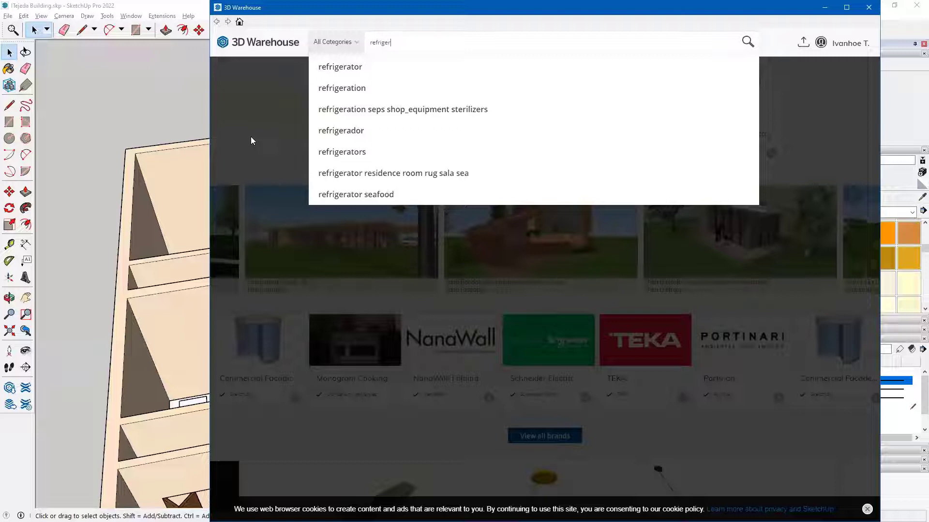
pyautogui.click(339, 69)
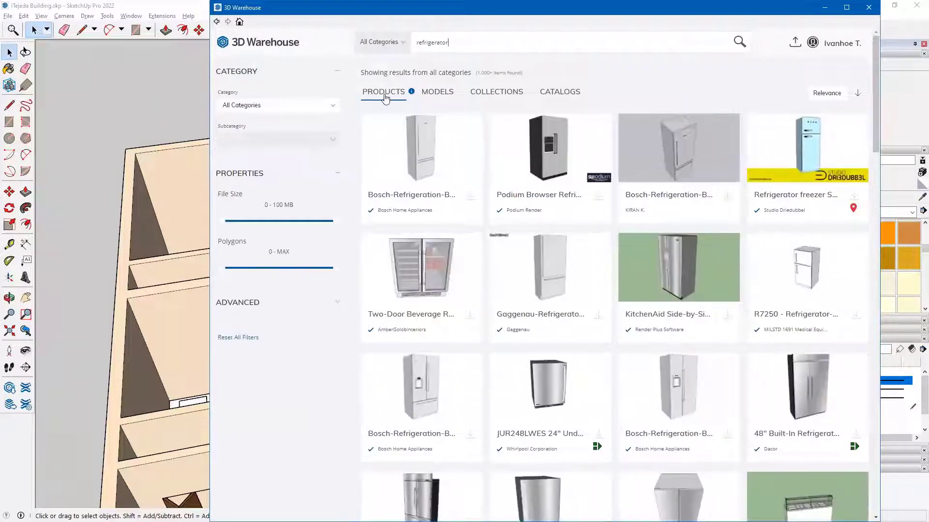
pyautogui.click(440, 96)
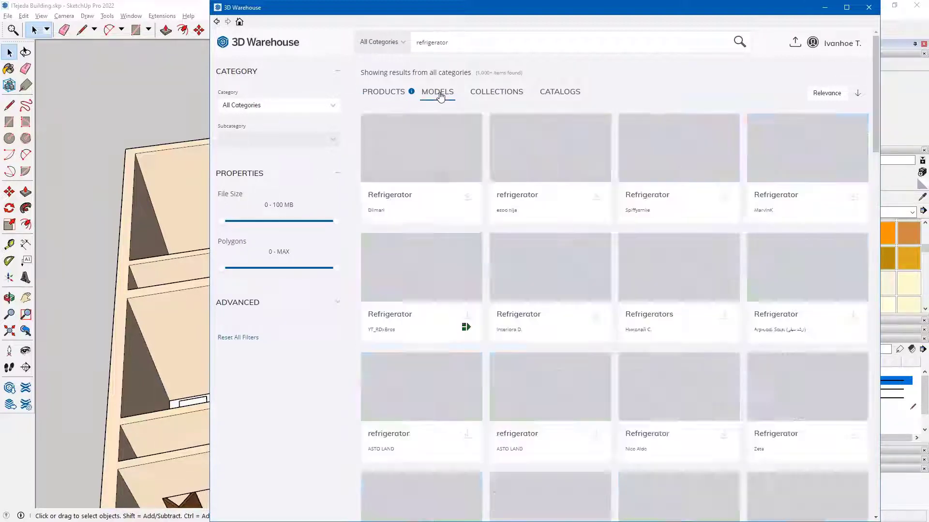
pyautogui.click(496, 98)
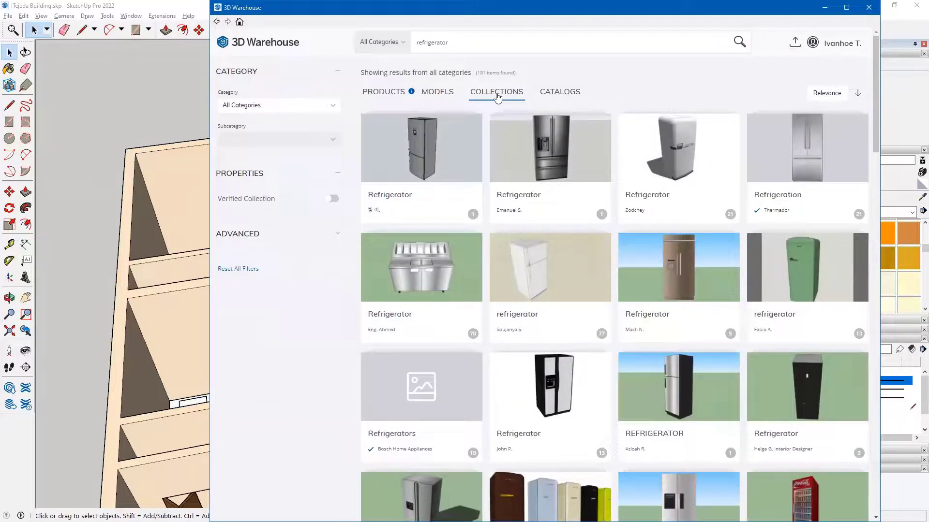
pyautogui.click(559, 97)
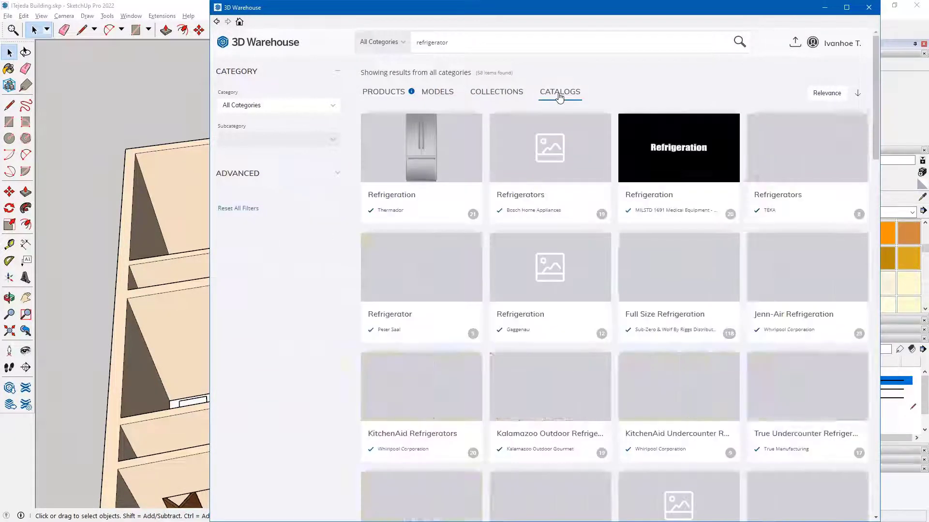
pyautogui.click(437, 94)
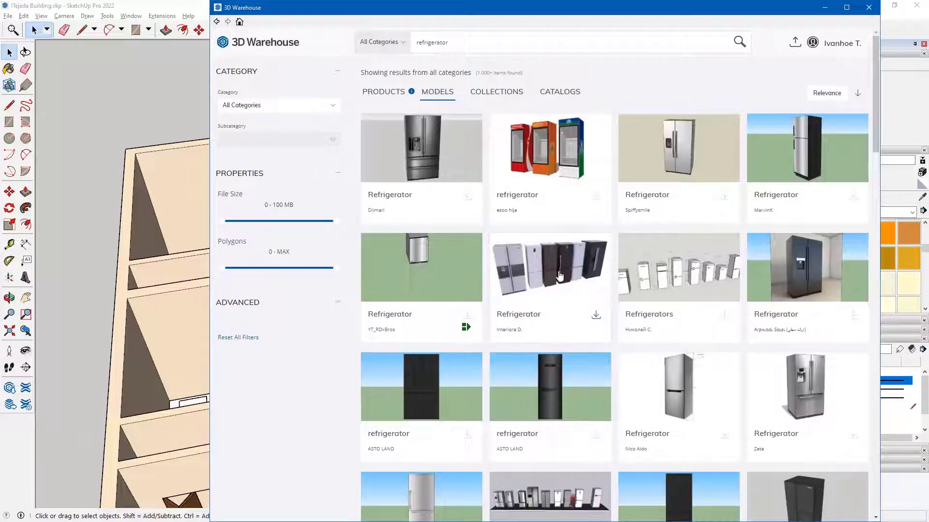
# Return to the refrigerator Products results and scroll through the listed brands.
pyautogui.scroll(-2, 557, 277)
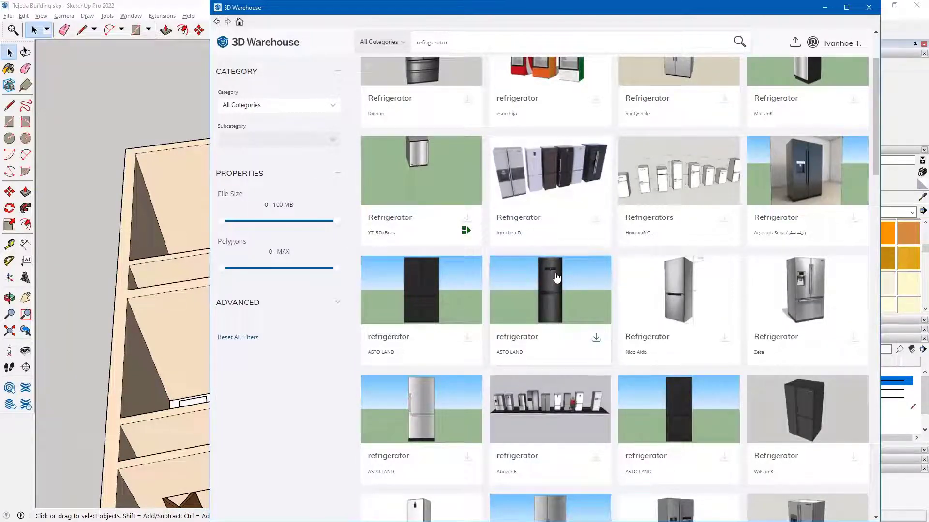
pyautogui.scroll(2, 556, 277)
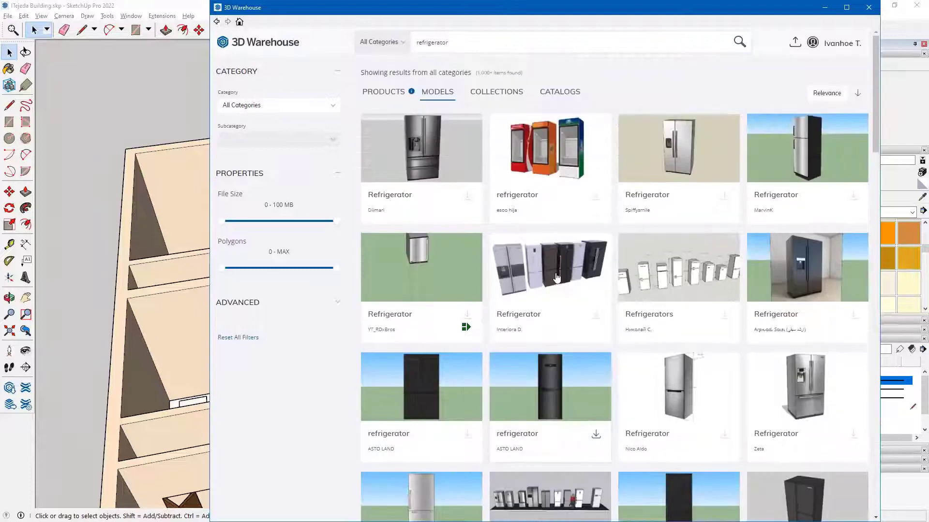
pyautogui.click(384, 93)
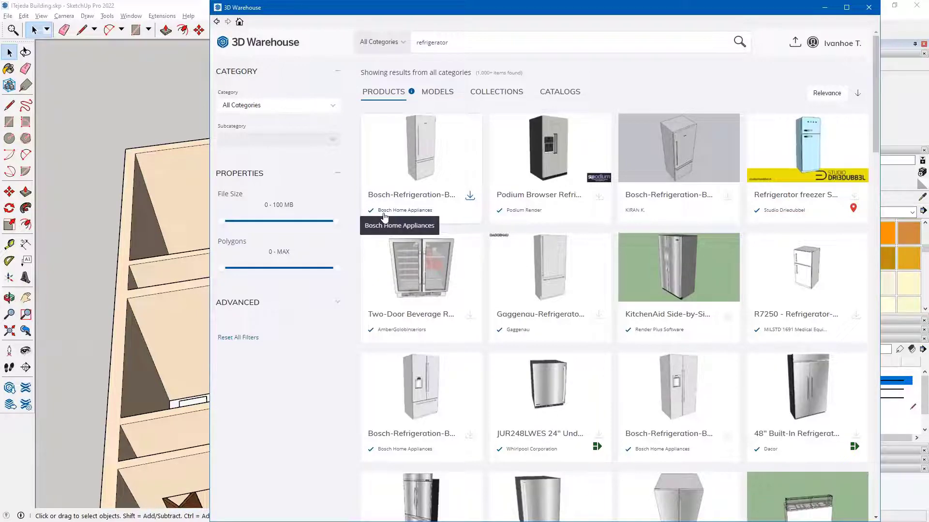
pyautogui.scroll(-4, 382, 300)
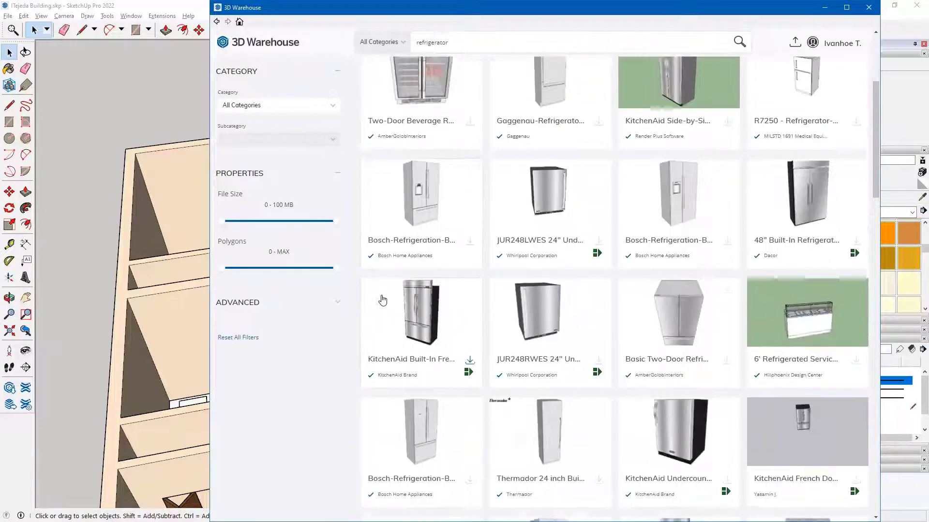
pyautogui.scroll(-4, 382, 300)
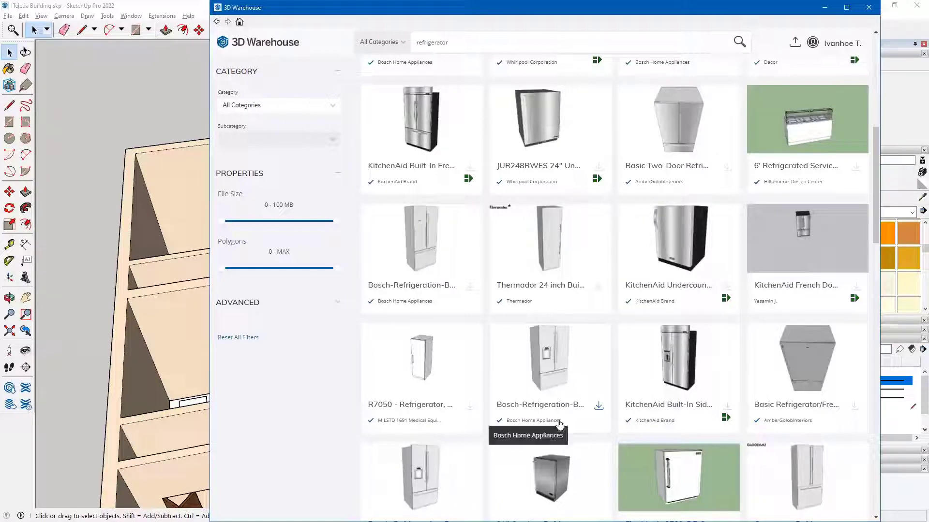
pyautogui.scroll(-1, 554, 417)
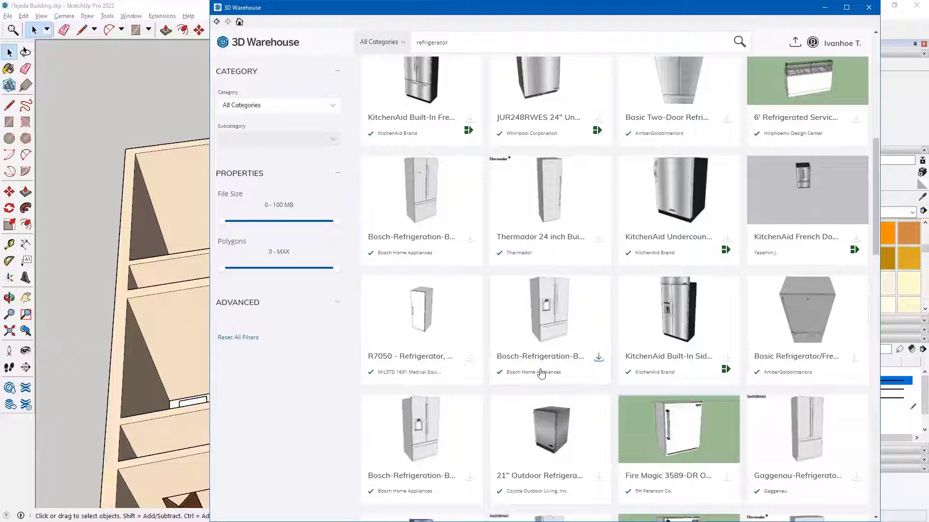
pyautogui.scroll(9, 542, 371)
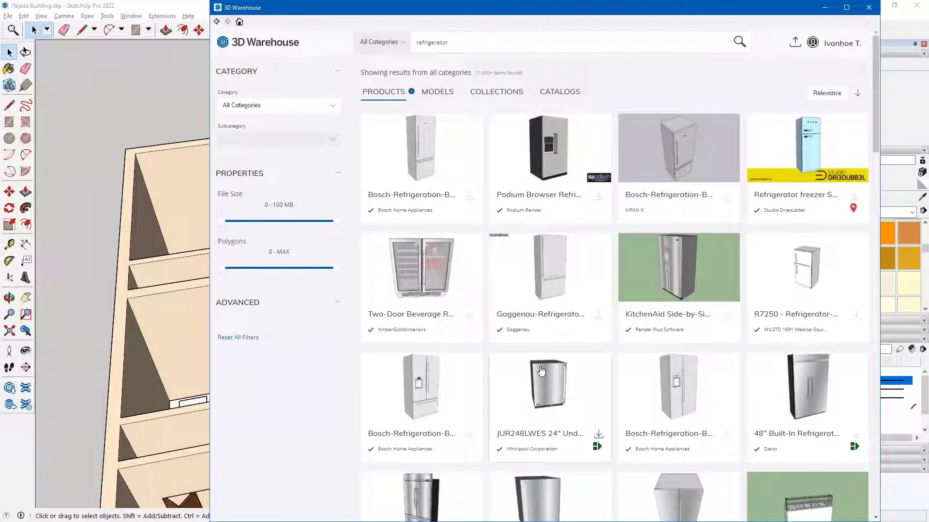
# Filter refrigerator Models to a 0–10 MB file size and scroll through the results.
pyautogui.click(432, 95)
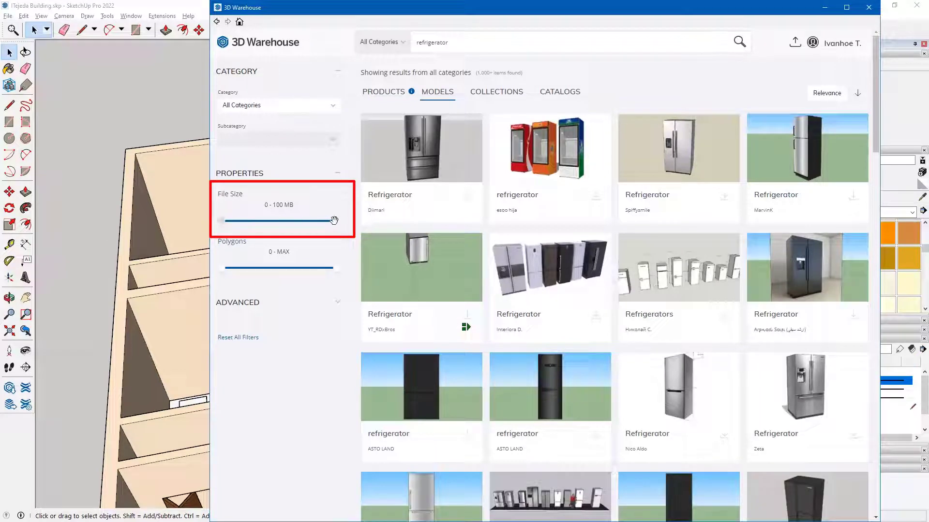
pyautogui.moveTo(334, 221); pyautogui.dragTo(233, 222)
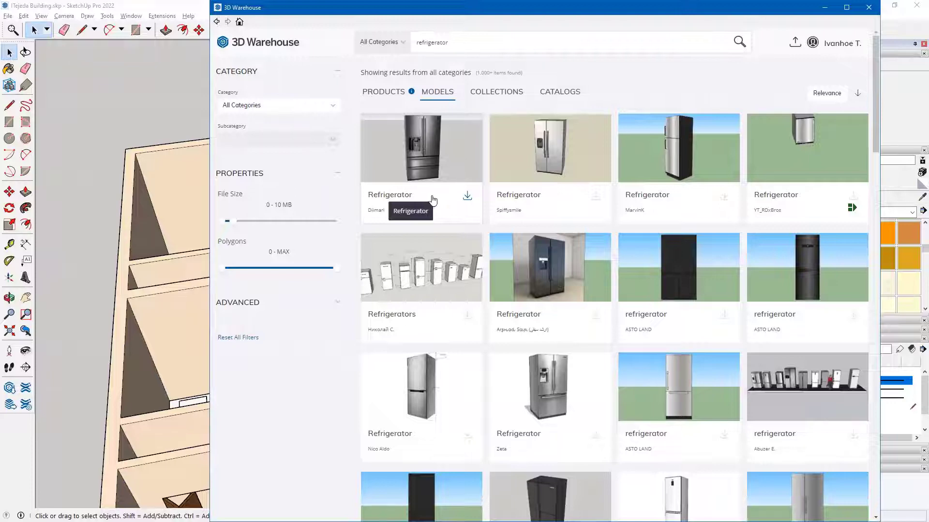
pyautogui.scroll(-2, 426, 203)
pyautogui.scroll(-3, 436, 240)
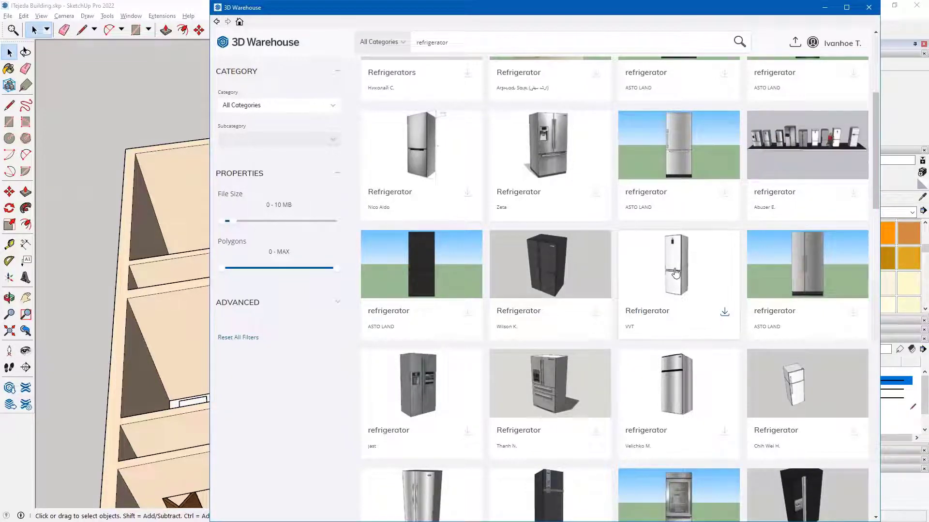
pyautogui.scroll(-2, 675, 272)
pyautogui.scroll(-1, 676, 272)
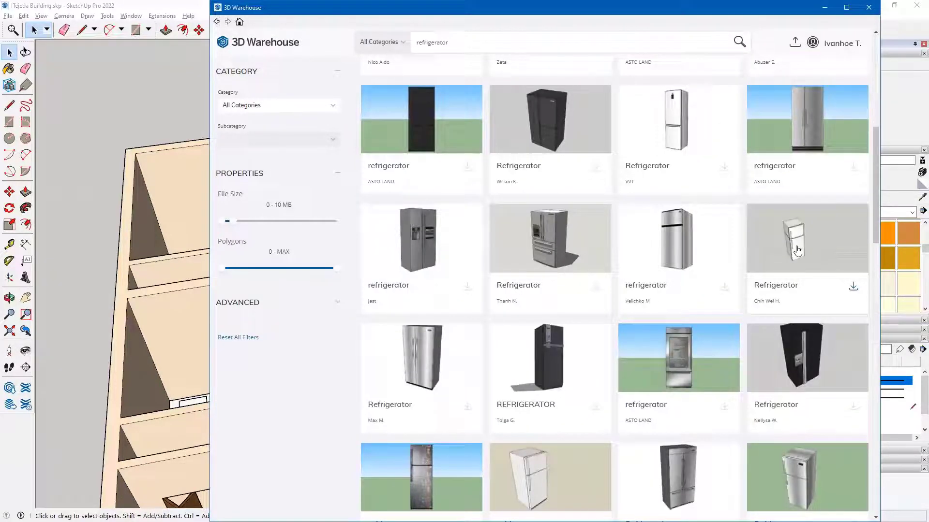
pyautogui.scroll(-4, 796, 245)
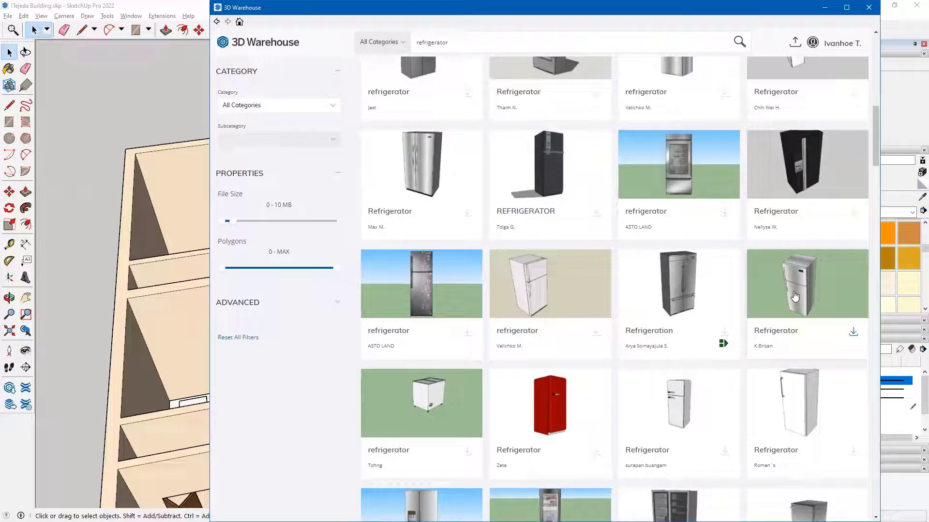
# Download the stainless two-door Refrigerator and choose Yes to load it into the model.
pyautogui.click(794, 293)
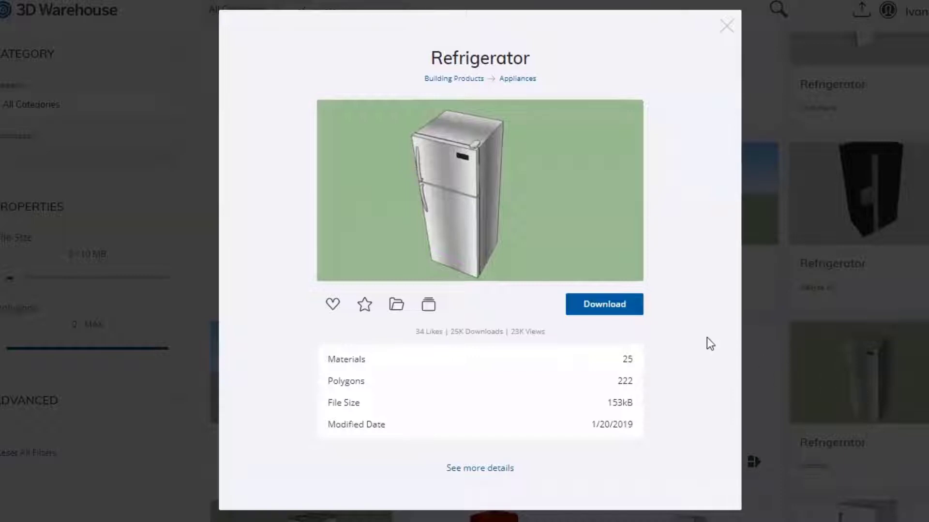
pyautogui.click(602, 307)
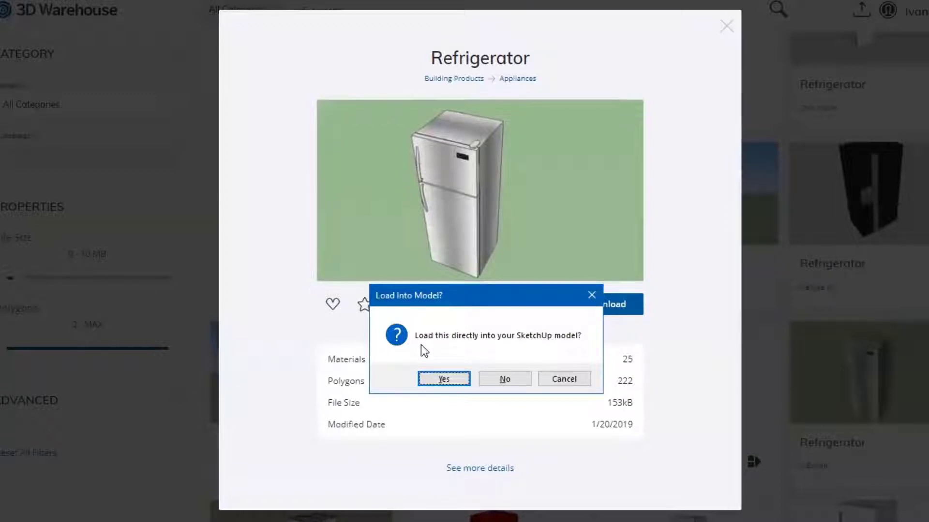
pyautogui.click(444, 379)
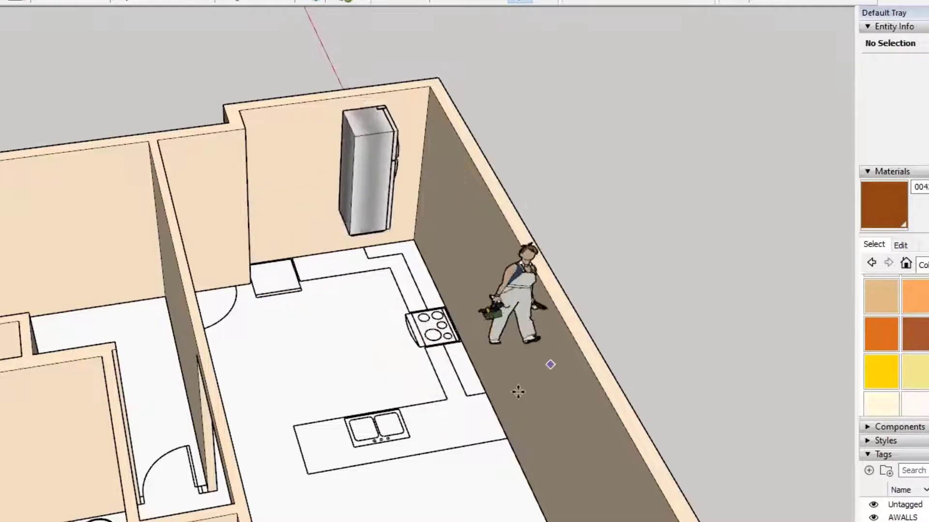
# Drop the Refrigerator component with its scale figure on the ground outside the building.
pyautogui.moveTo(516, 394); pyautogui.dragTo(475, 477)
pyautogui.scroll(-1, 474, 477)
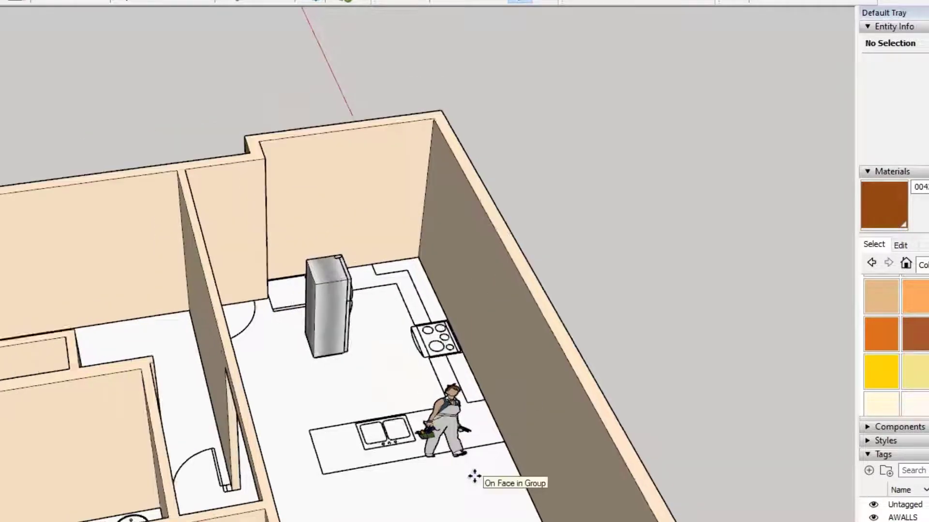
pyautogui.scroll(-2, 474, 476)
pyautogui.hotkey('ctrl', 'z')
pyautogui.moveTo(472, 471); pyautogui.dragTo(384, 386, button='middle')
pyautogui.hotkey('ctrl', 'y')
pyautogui.moveTo(516, 416); pyautogui.dragTo(176, 310, button='middle')
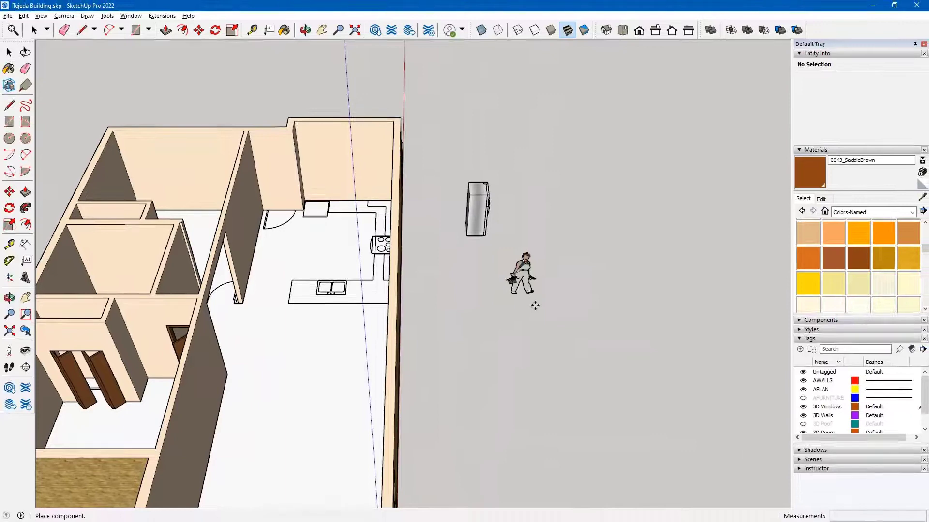
pyautogui.click(536, 307)
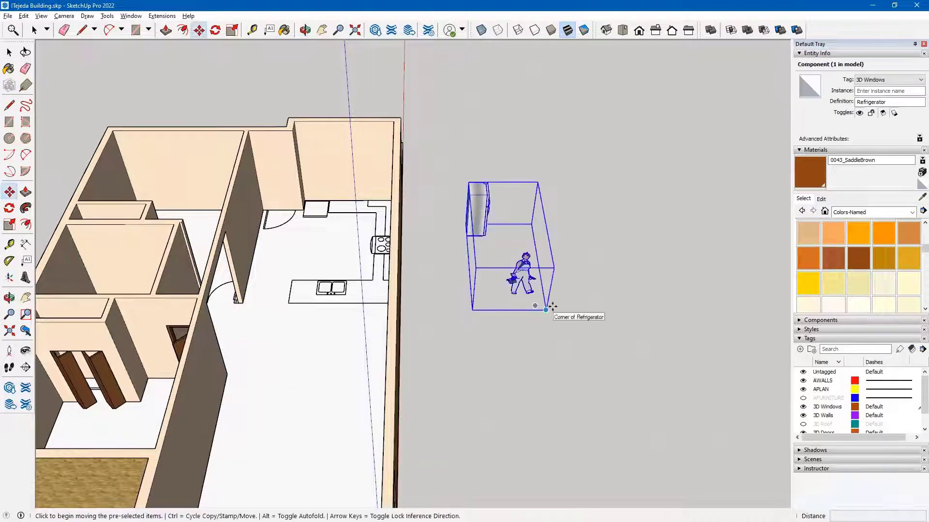
pyautogui.moveTo(631, 265); pyautogui.dragTo(541, 266, button='middle')
pyautogui.scroll(4, 549, 276)
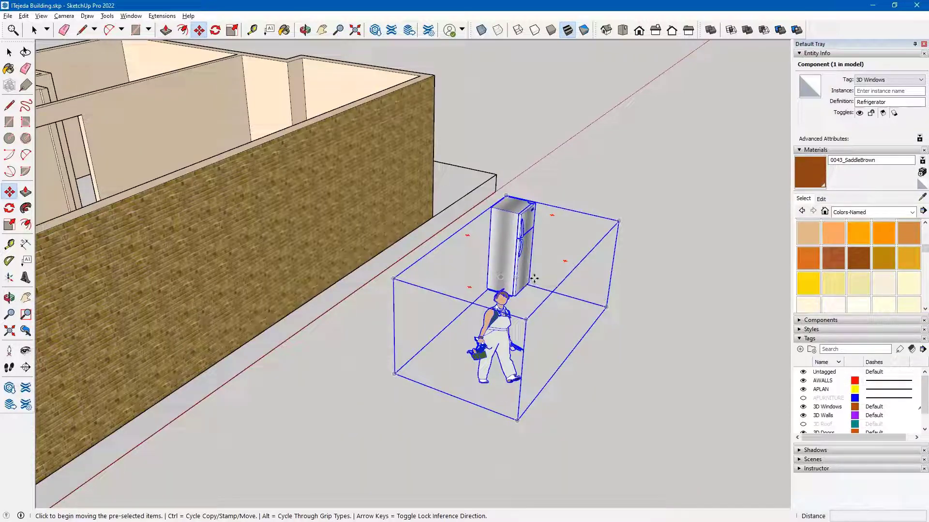
pyautogui.press('space')
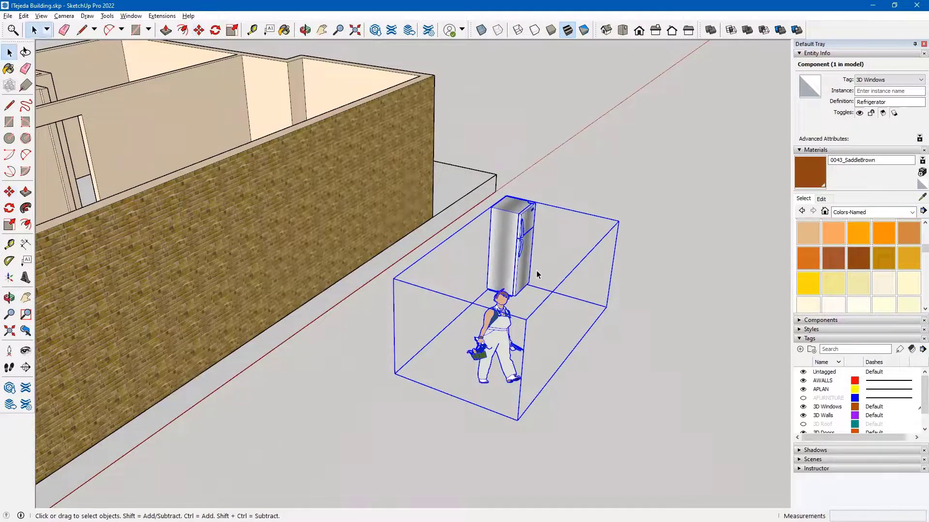
# Inside the Refrigerator component, delete the human scale figure and orbit to inspect the fridge.
pyautogui.doubleClick(507, 255)
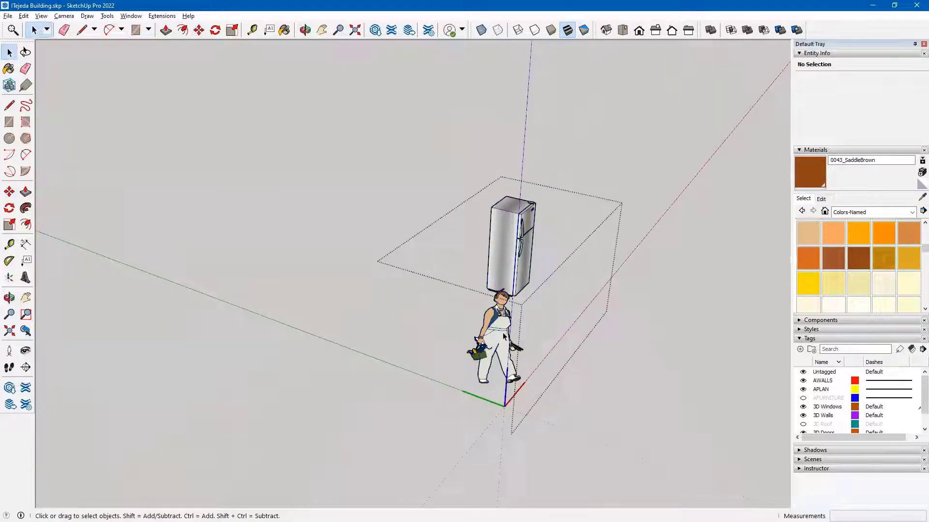
pyautogui.click(494, 321)
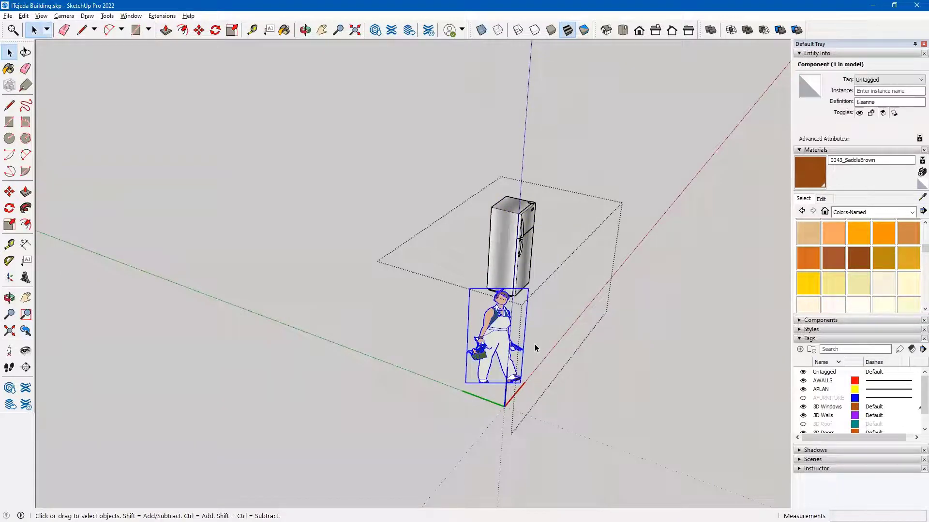
pyautogui.press('Delete')
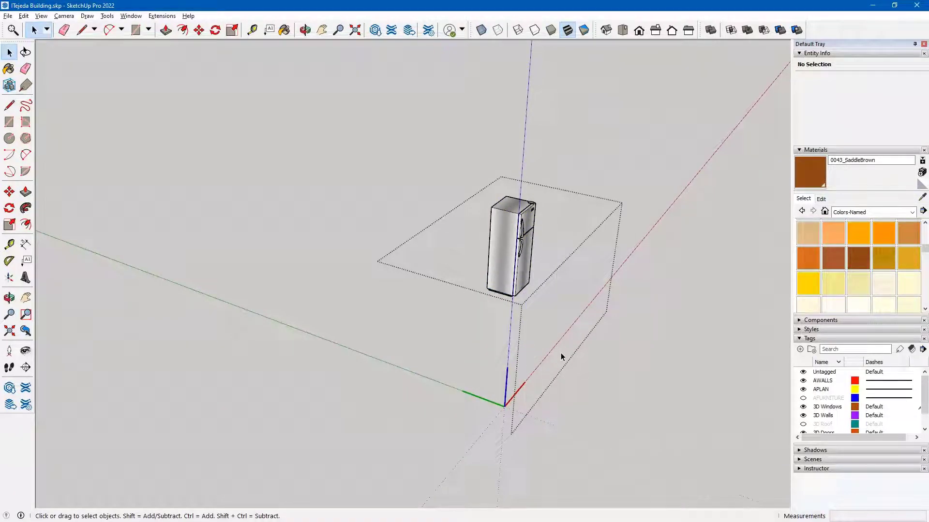
pyautogui.moveTo(561, 346); pyautogui.dragTo(355, 274, button='middle')
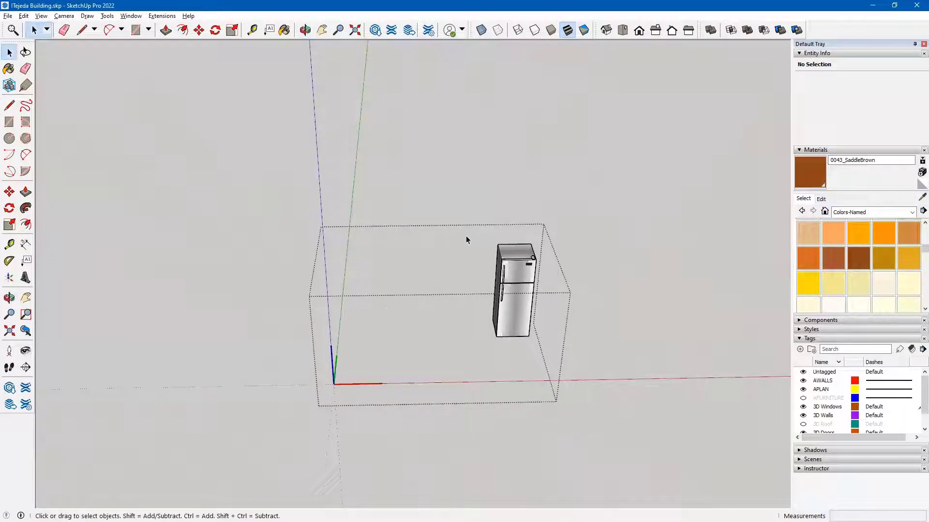
pyautogui.moveTo(493, 316); pyautogui.dragTo(438, 297, button='middle')
pyautogui.moveTo(181, 133); pyautogui.dragTo(486, 437)
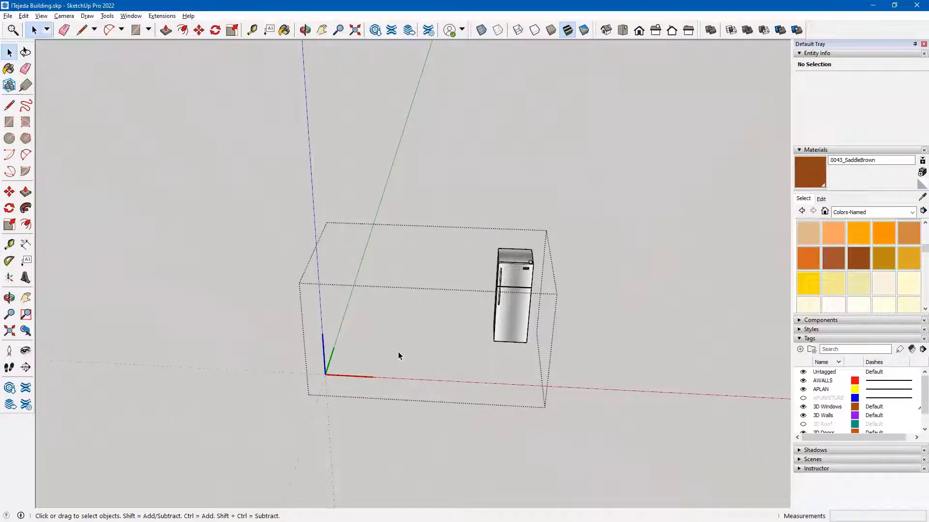
pyautogui.moveTo(487, 375); pyautogui.dragTo(596, 366, button='middle')
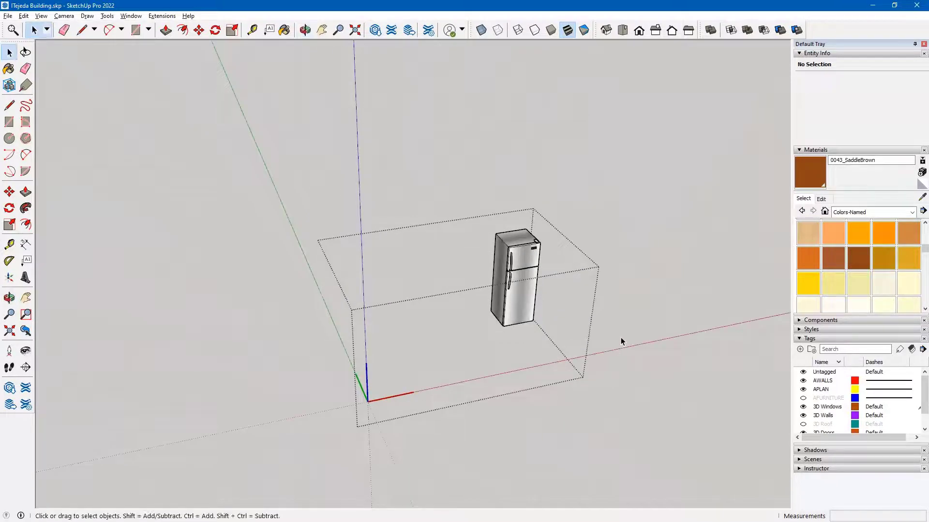
# Select the fridge and add a new tag named 'Warehouse'.
pyautogui.click(620, 337)
pyautogui.click(524, 282)
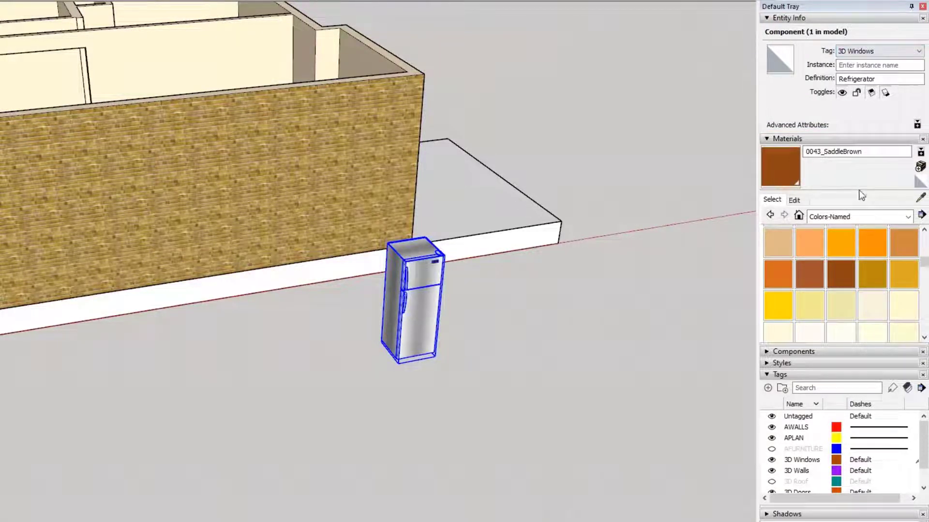
pyautogui.click(768, 388)
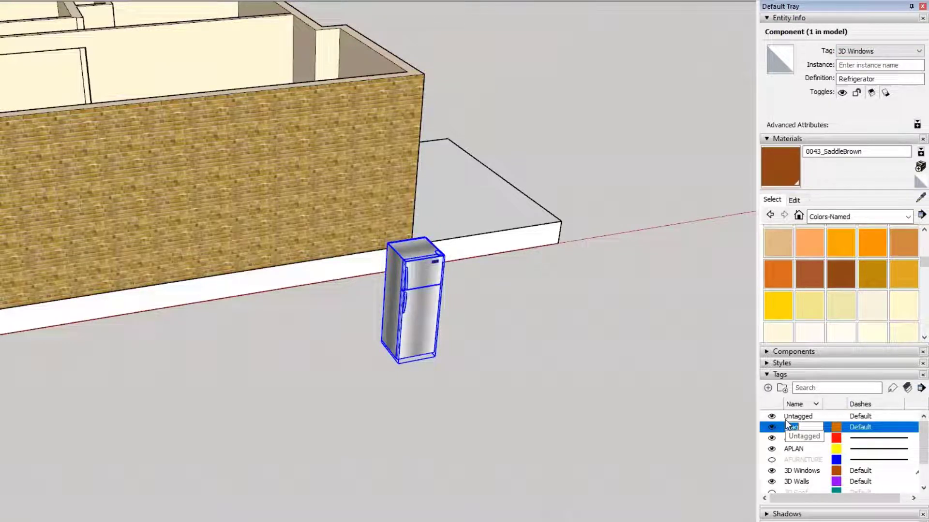
pyautogui.write('Warehouse')
pyautogui.press('Return')
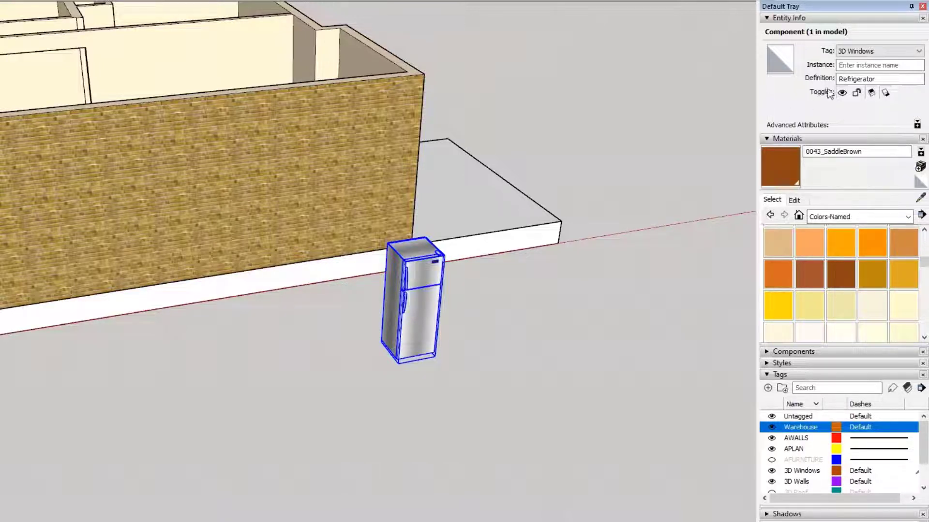
# Set the Refrigerator's tag to Warehouse in Entity Info.
pyautogui.click(908, 51)
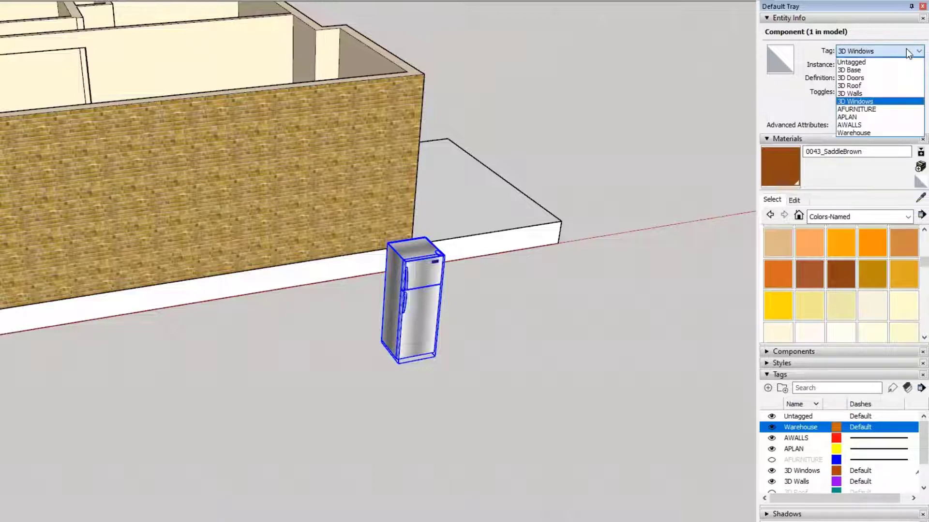
pyautogui.click(864, 133)
pyautogui.moveTo(588, 384); pyautogui.dragTo(613, 443, button='middle')
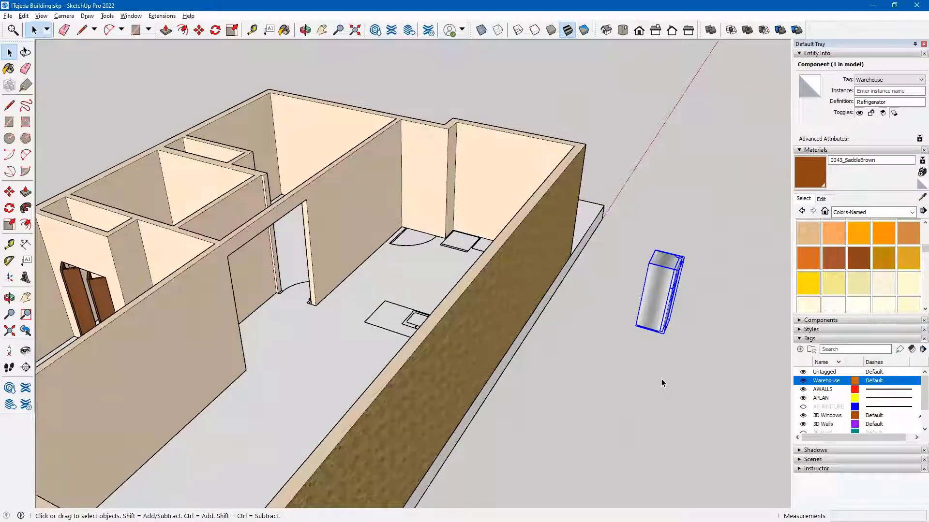
# Move the fridge by its bottom corner from outside into the kitchen toward the back wall.
pyautogui.press('m')
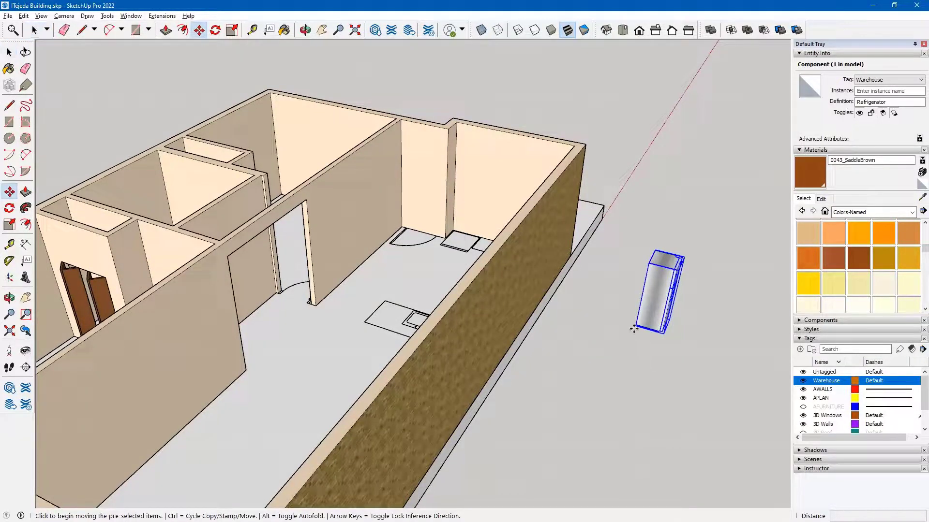
pyautogui.scroll(5, 636, 327)
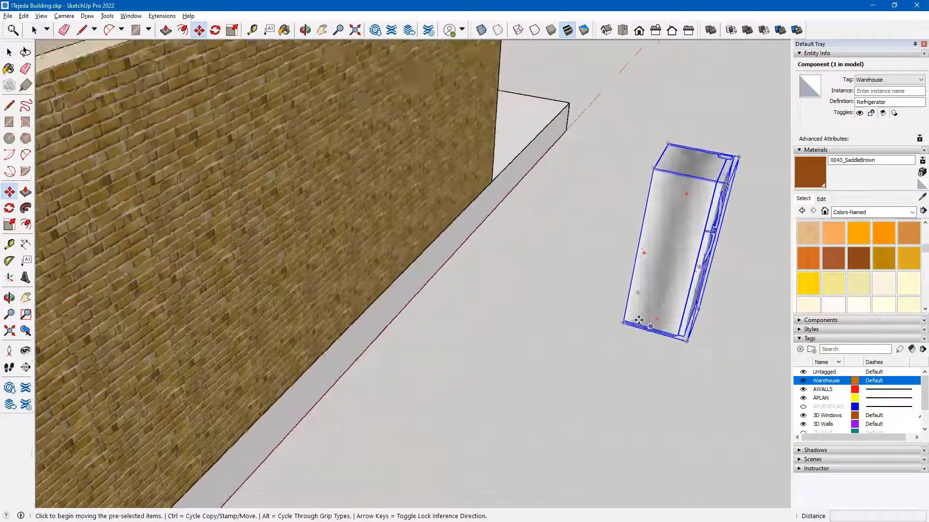
pyautogui.scroll(3, 639, 320)
pyautogui.moveTo(617, 348); pyautogui.dragTo(571, 276, button='middle')
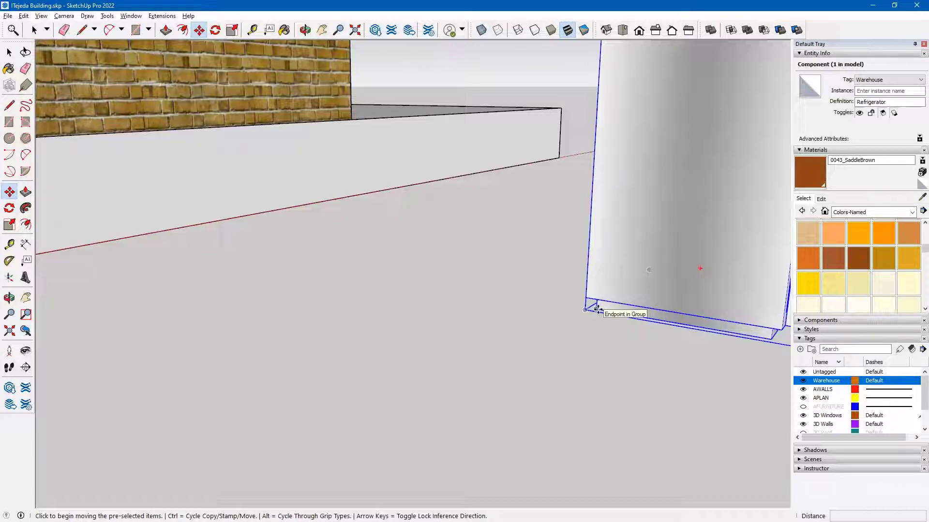
pyautogui.click(597, 308)
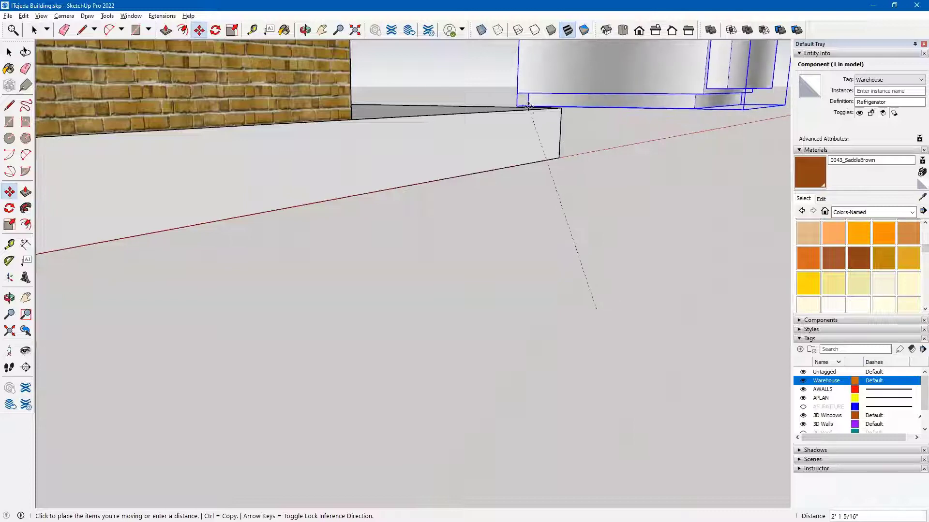
pyautogui.moveTo(515, 104); pyautogui.dragTo(556, 414, button='middle')
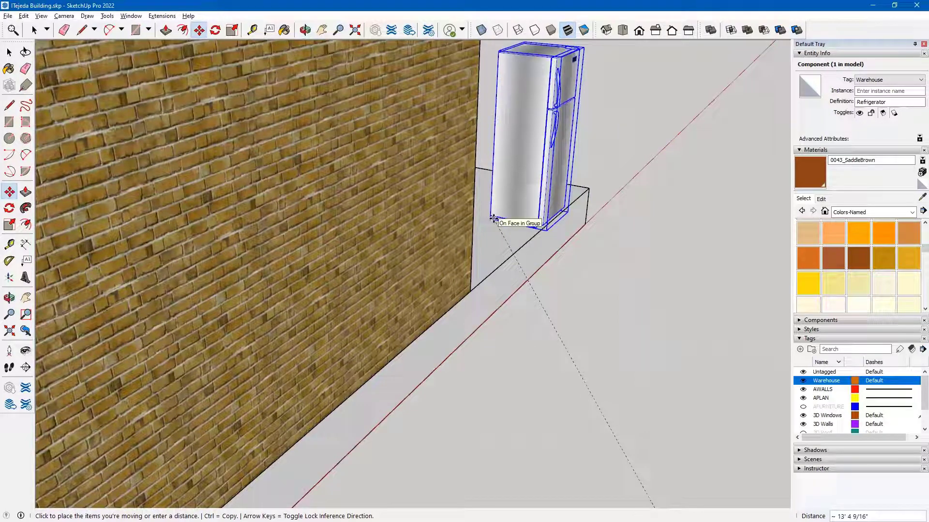
pyautogui.scroll(-2, 501, 219)
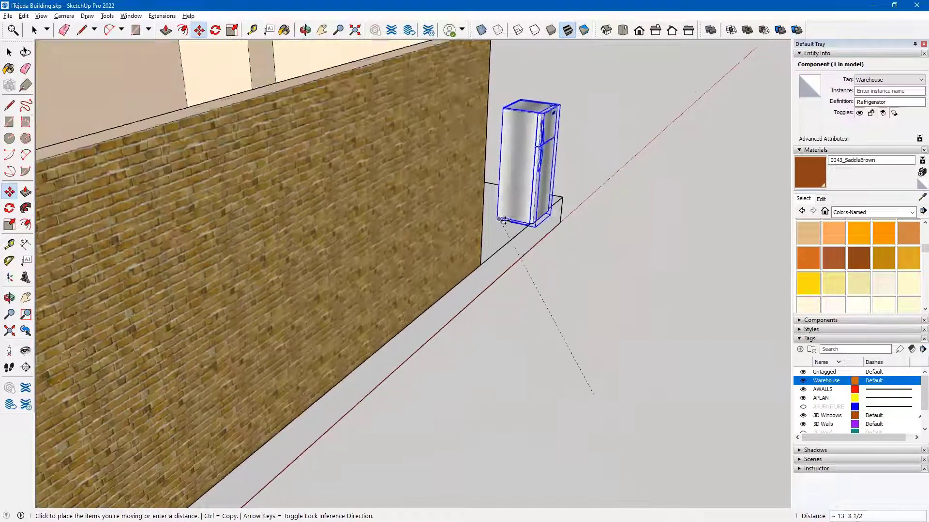
pyautogui.scroll(-5, 503, 220)
pyautogui.moveTo(425, 215); pyautogui.dragTo(479, 309, button='middle')
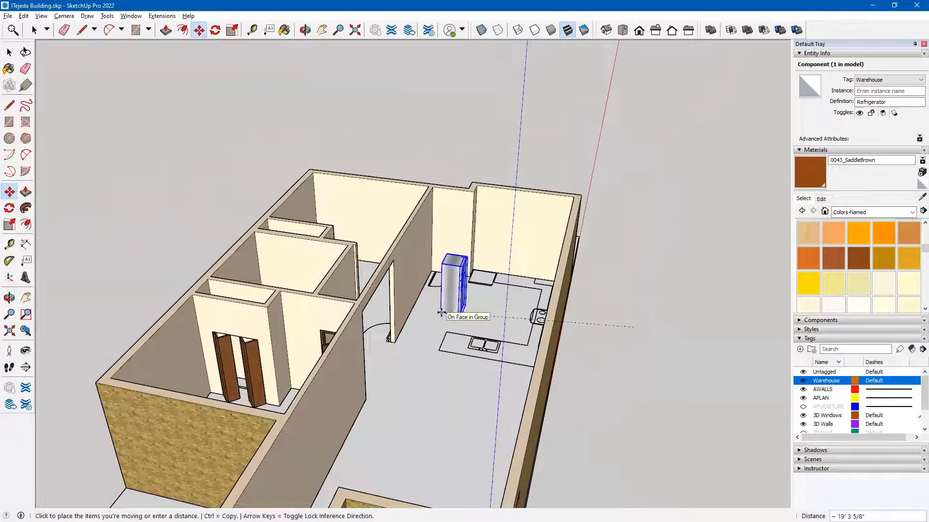
# Drop the fridge in the kitchen corner and rotate it 90° about its bottom corner.
pyautogui.click(441, 313)
pyautogui.scroll(5, 441, 312)
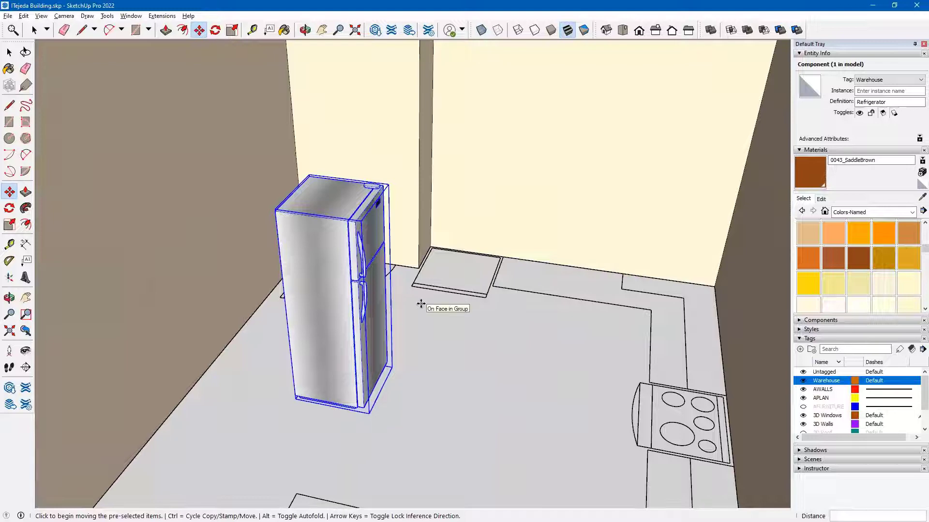
pyautogui.click(10, 208)
pyautogui.scroll(5, 306, 446)
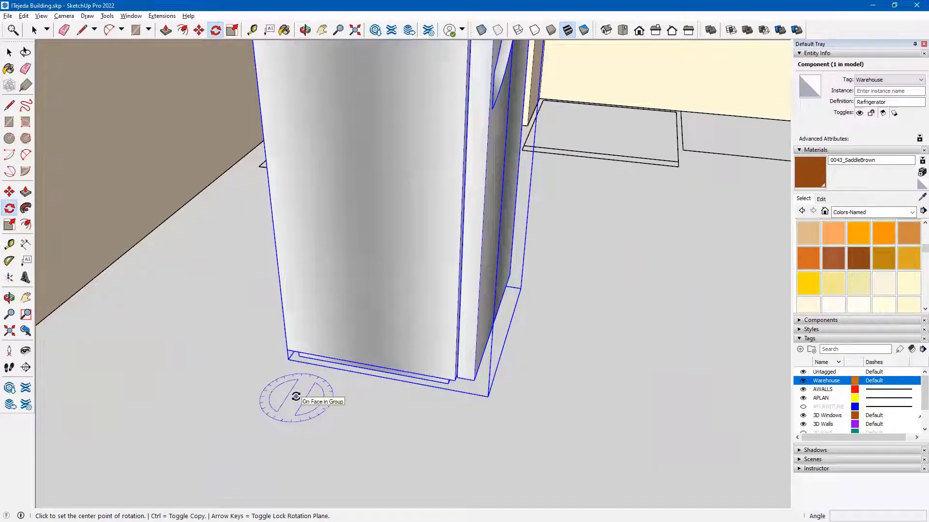
pyautogui.click(298, 357)
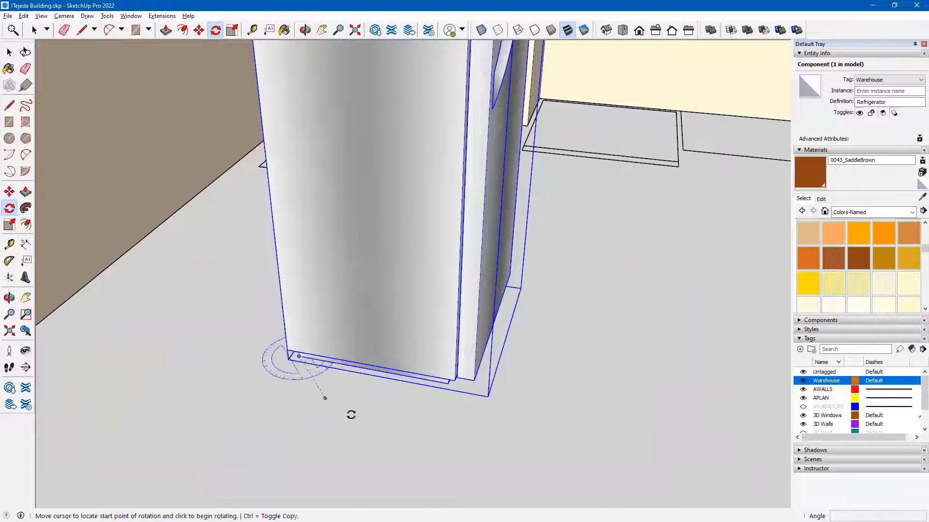
pyautogui.click(591, 410)
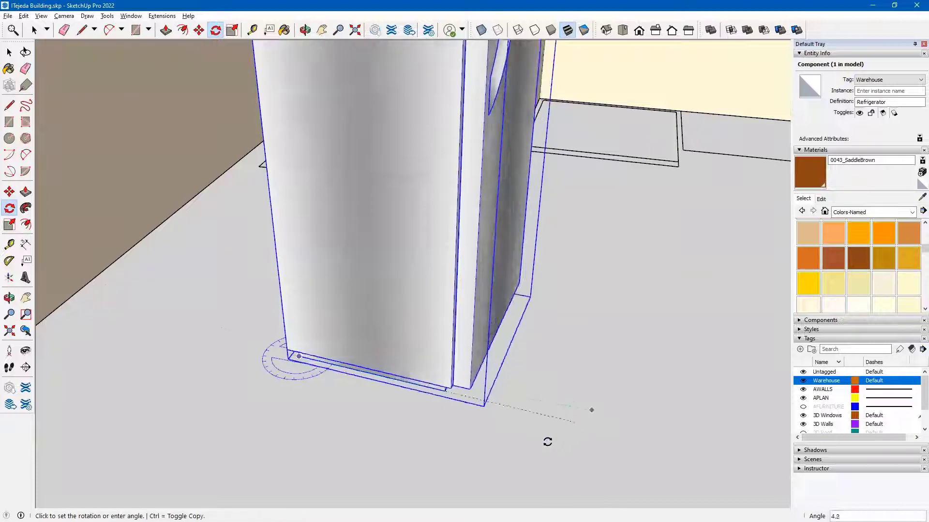
pyautogui.scroll(-5, 332, 480)
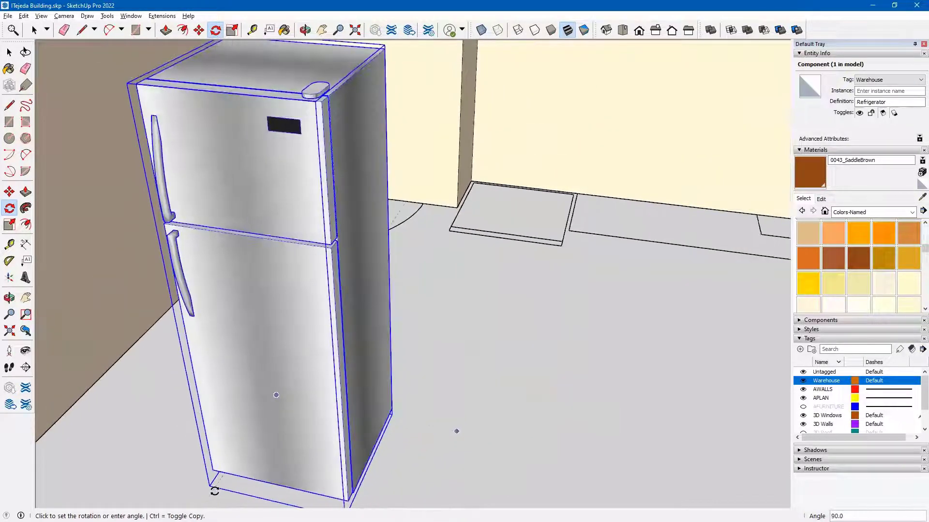
pyautogui.keyDown('shift'); pyautogui.moveTo(214, 491); pyautogui.dragTo(275, 419, button='middle'); pyautogui.keyUp('shift')
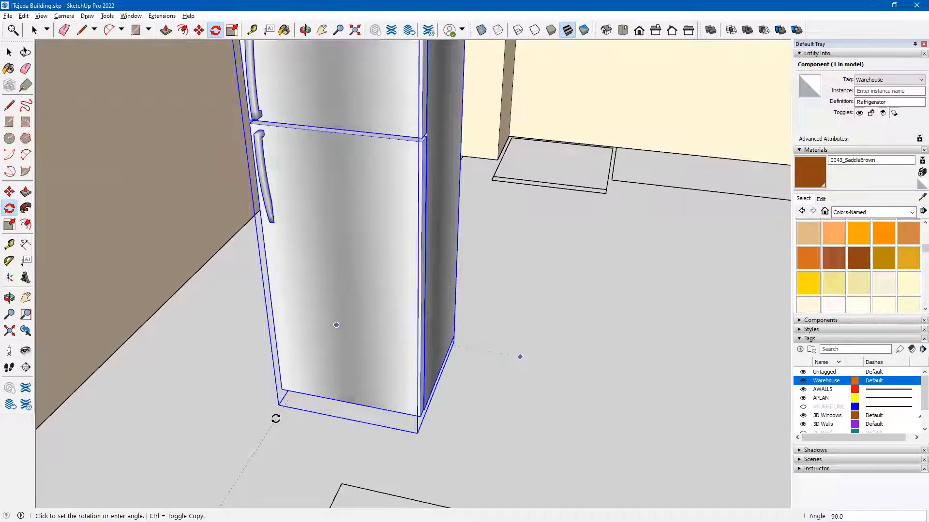
pyautogui.click(276, 418)
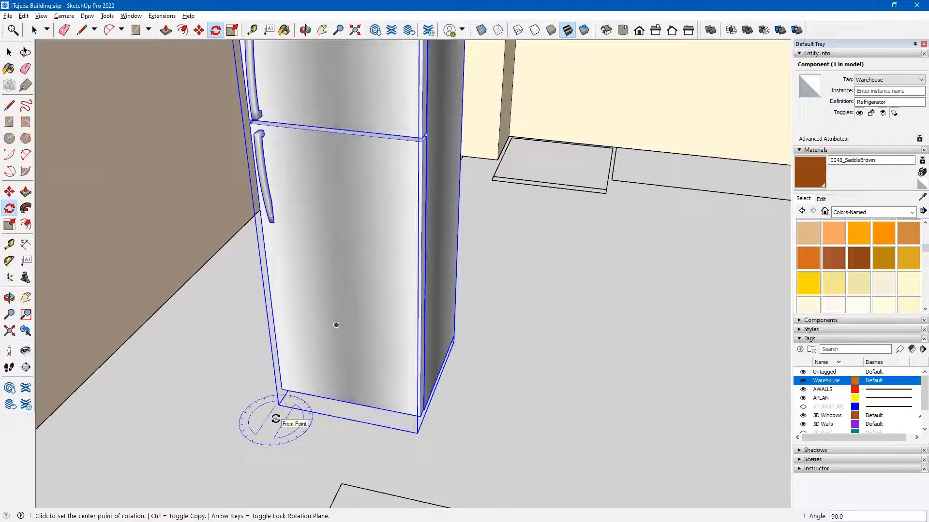
pyautogui.moveTo(477, 378); pyautogui.dragTo(326, 402, button='middle')
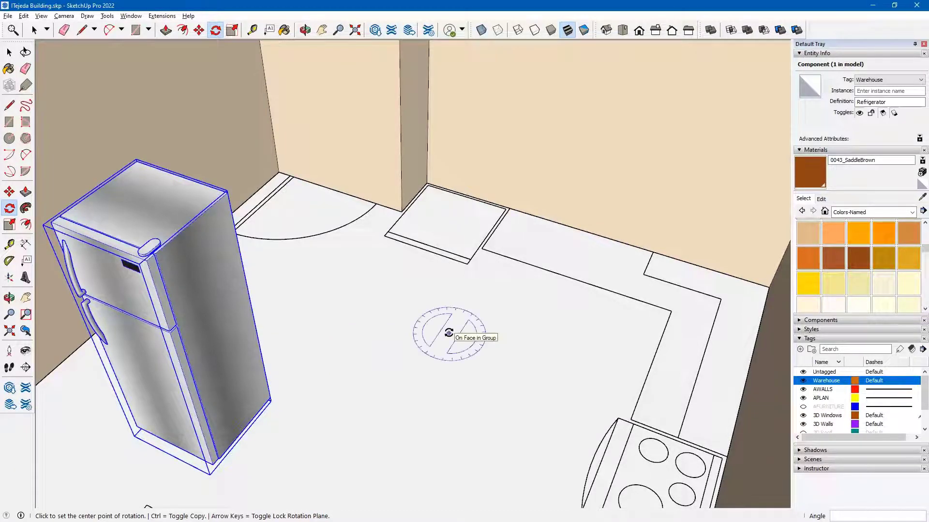
# Hide the 3D Walls tag so the floor plan around the refrigerator is visible.
pyautogui.scroll(-1, 824, 411)
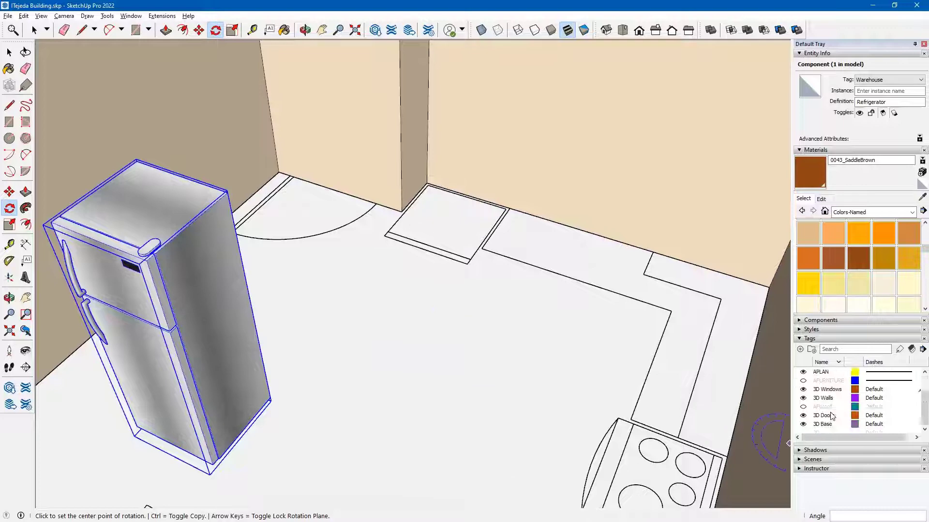
pyautogui.click(803, 399)
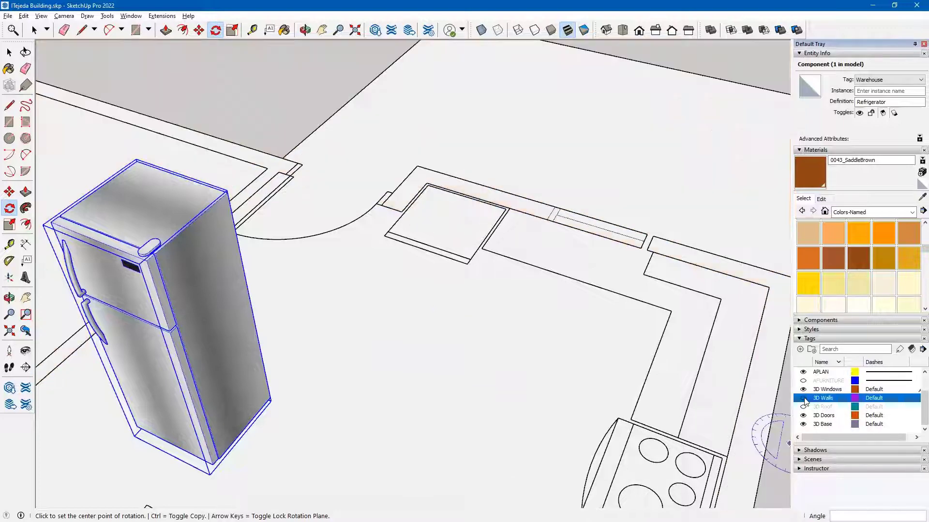
pyautogui.moveTo(610, 289); pyautogui.dragTo(410, 430, button='middle')
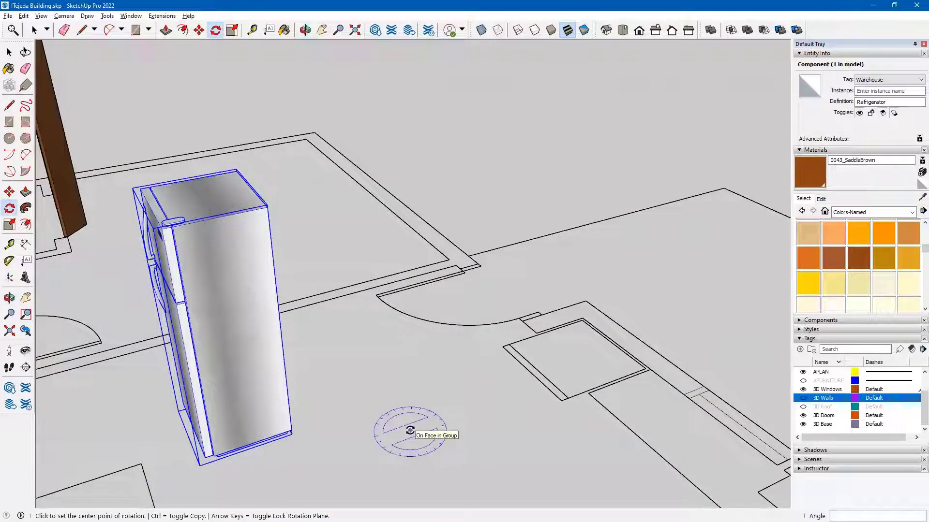
# Move the refrigerator into its outlined floor-plan spot beside the doorway, facing the kitchen.
pyautogui.press('m')
pyautogui.scroll(3, 360, 437)
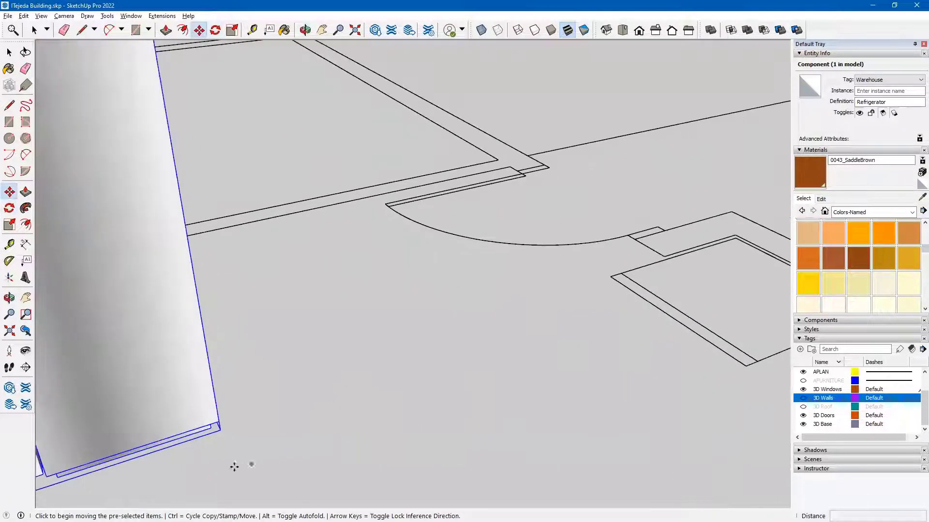
pyautogui.click(213, 424)
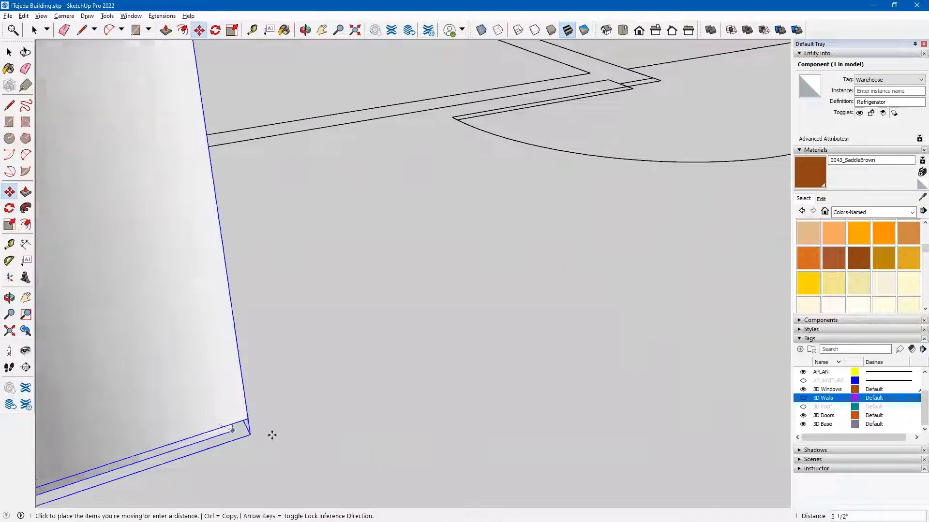
pyautogui.scroll(-3, 445, 369)
pyautogui.moveTo(564, 390); pyautogui.dragTo(138, 362, button='middle')
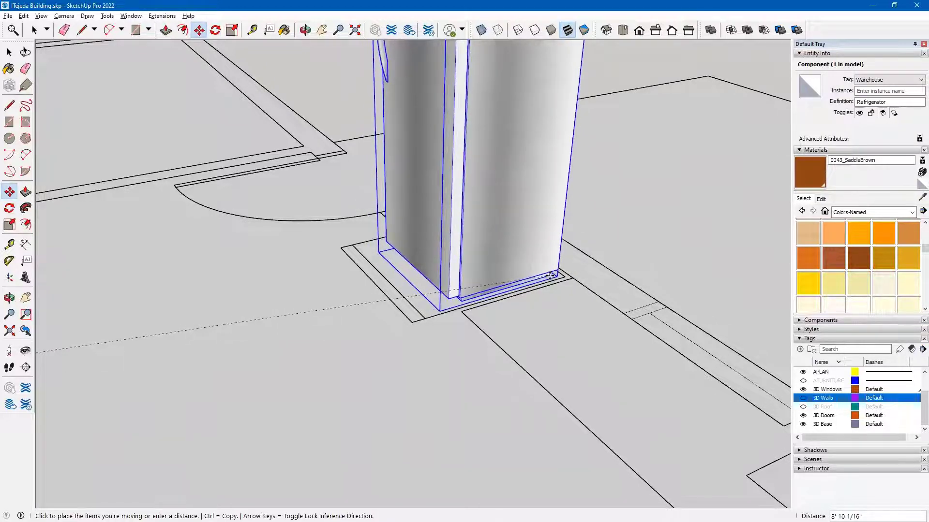
pyautogui.click(551, 276)
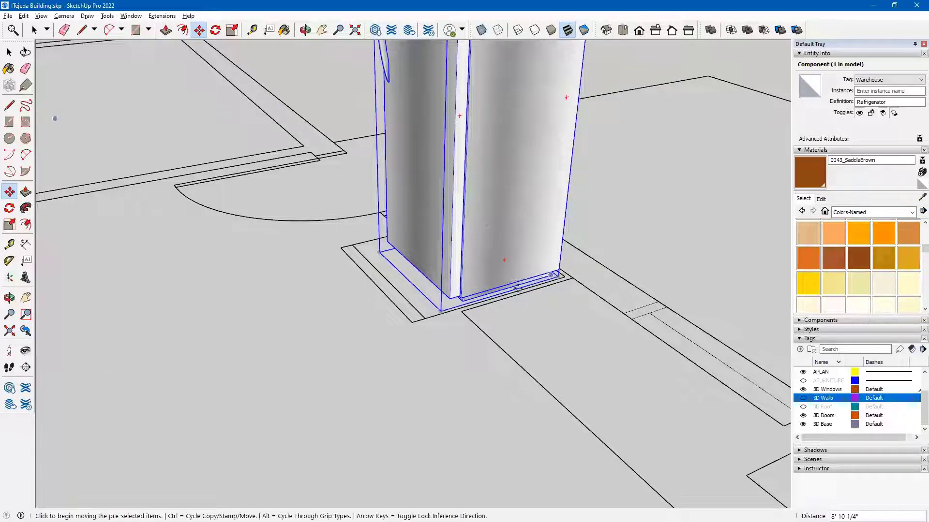
pyautogui.moveTo(317, 240); pyautogui.dragTo(560, 381, button='middle')
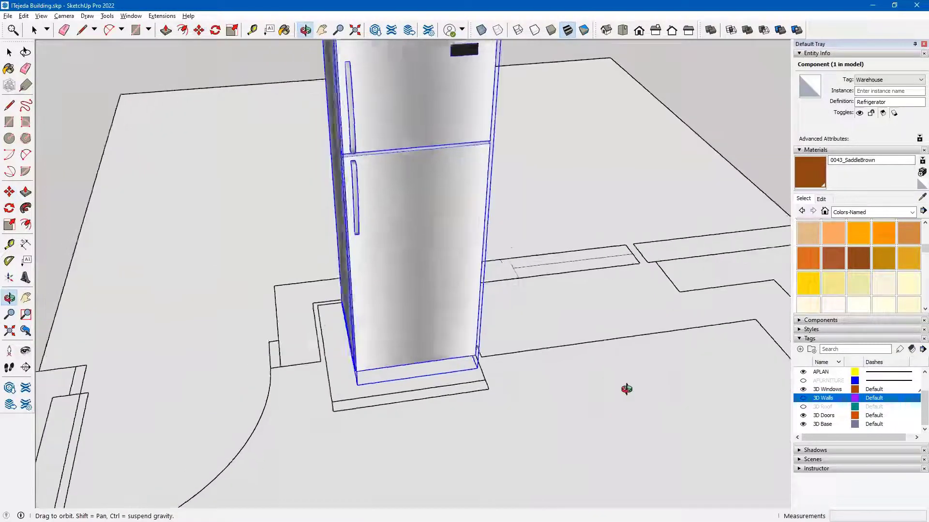
pyautogui.moveTo(632, 389); pyautogui.dragTo(358, 381)
pyautogui.press('m')
pyautogui.moveTo(358, 382); pyautogui.dragTo(499, 298, button='middle')
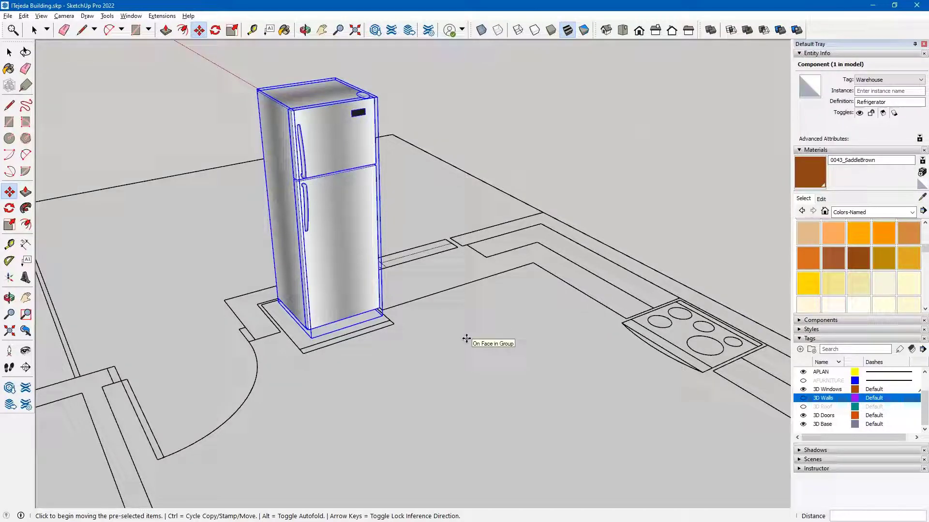
pyautogui.scroll(-3, 454, 339)
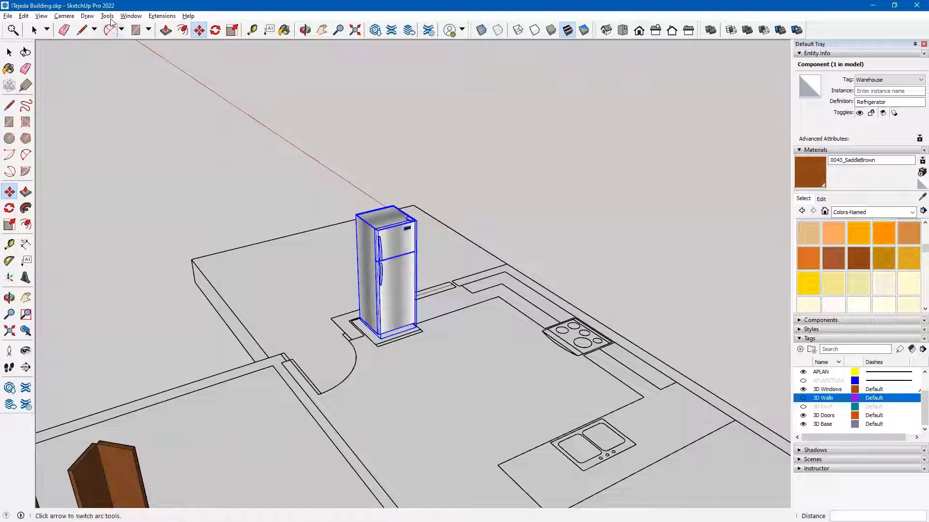
# Open 3D Warehouse and replace the 'refrigerator' search with 'kitchen cabinet'.
pyautogui.click(131, 17)
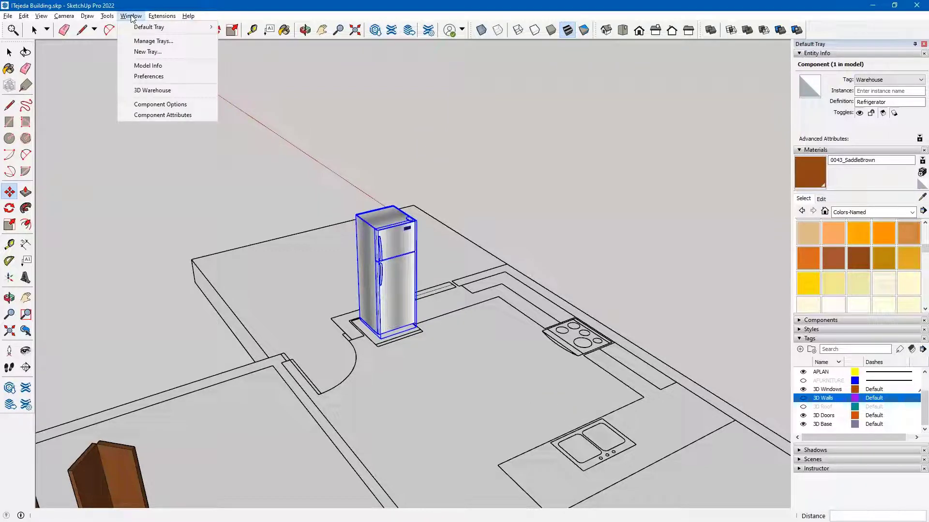
pyautogui.click(151, 90)
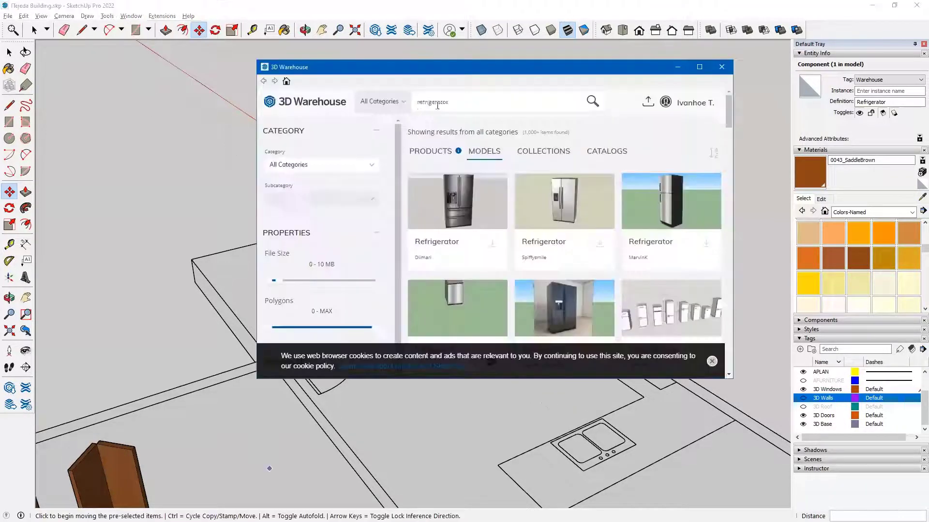
pyautogui.doubleClick(419, 105)
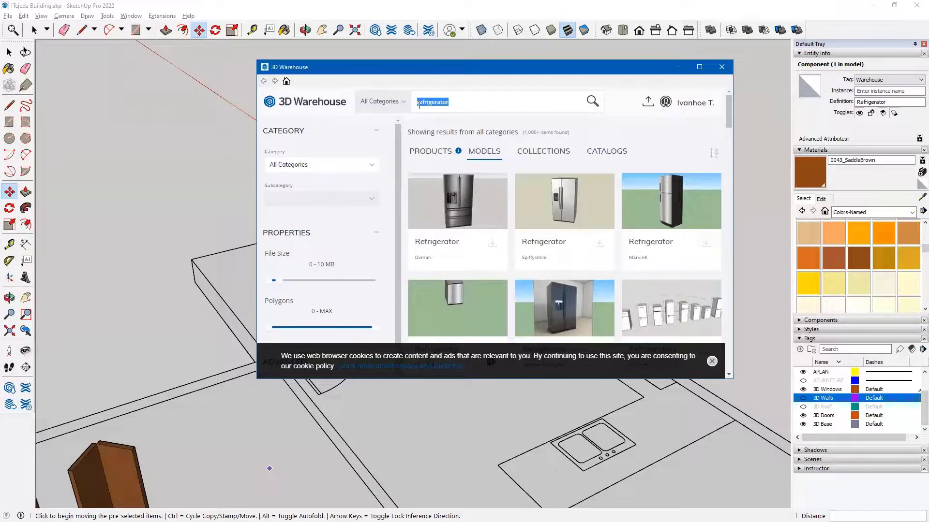
pyautogui.press('BackSpace')
pyautogui.write('kitchen cabinte')
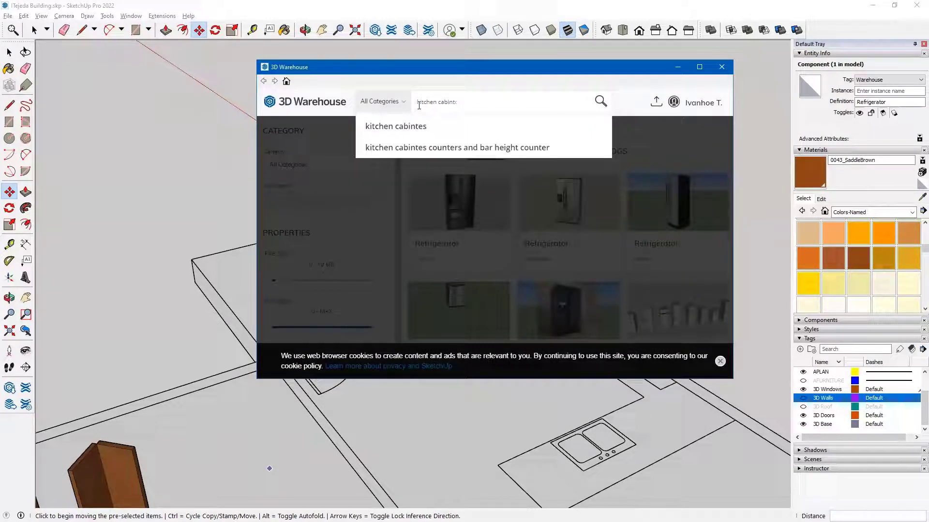
pyautogui.press('BackSpace')
pyautogui.press('BackSpace')
pyautogui.write('et')
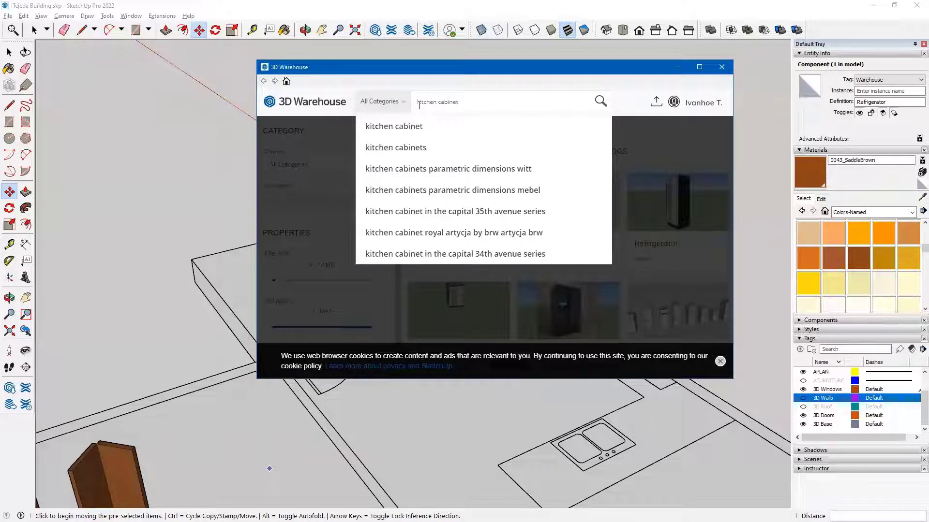
pyautogui.click(410, 131)
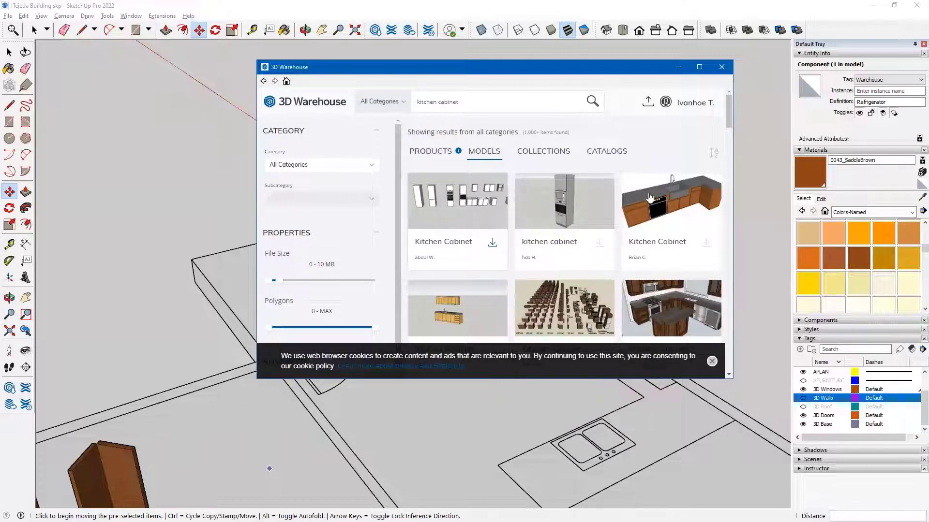
# Scroll through the kitchen cabinet results, dismissing the cookie notice along the way.
pyautogui.scroll(-2, 673, 197)
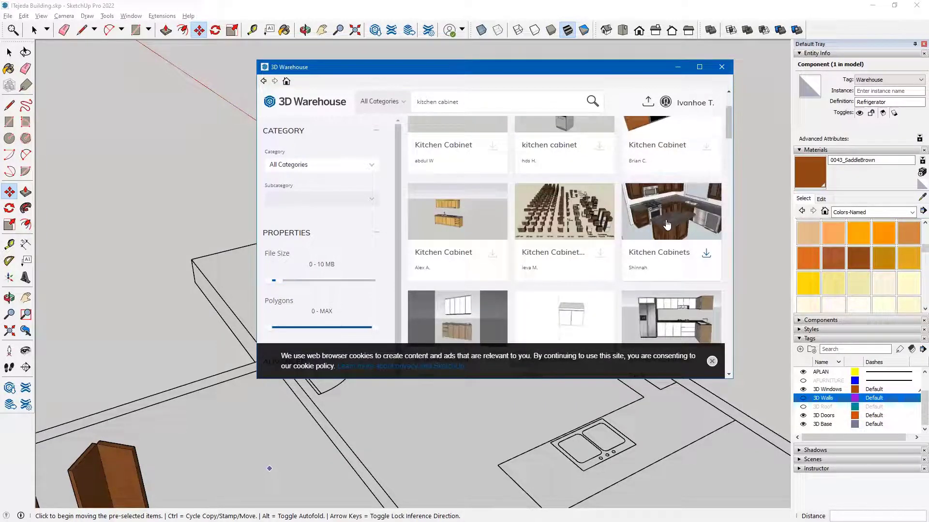
pyautogui.scroll(-3, 666, 223)
pyautogui.scroll(-3, 638, 274)
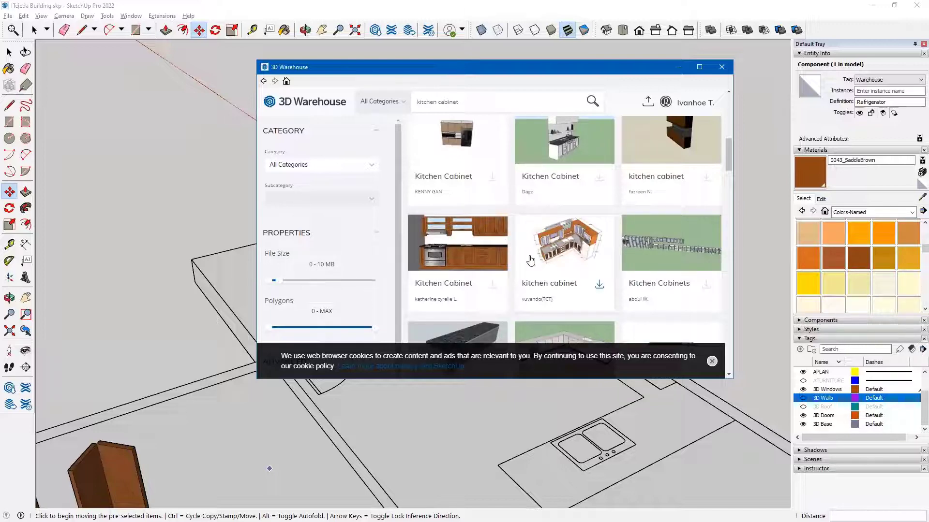
pyautogui.click(711, 363)
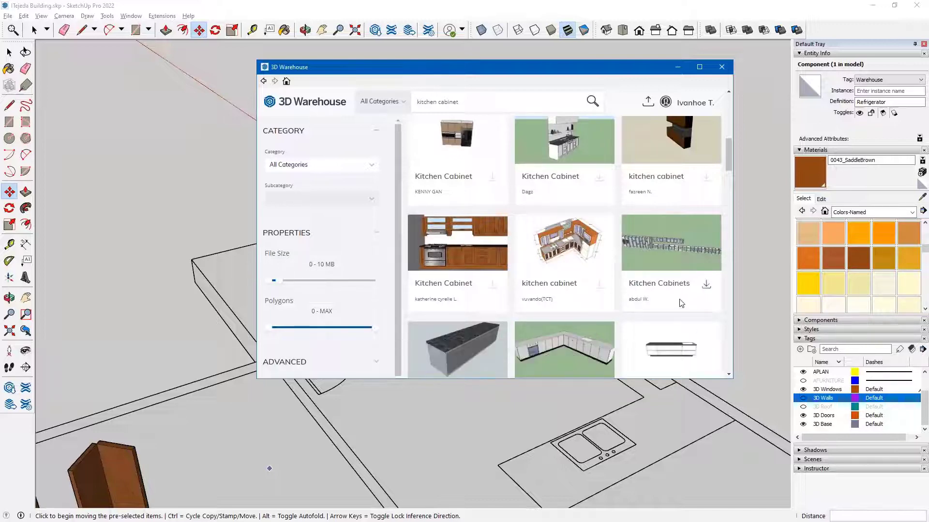
pyautogui.scroll(-3, 626, 294)
pyautogui.scroll(-2, 624, 293)
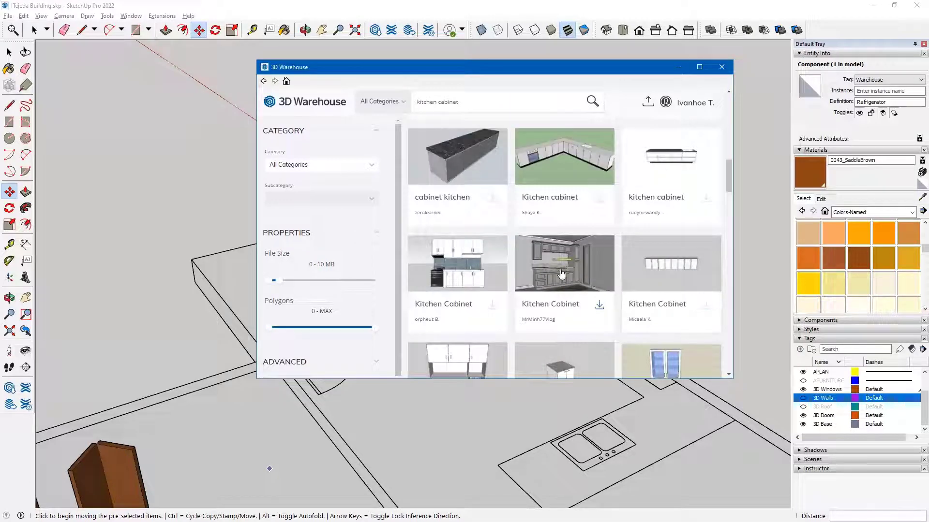
pyautogui.scroll(-1, 561, 273)
pyautogui.scroll(-2, 561, 273)
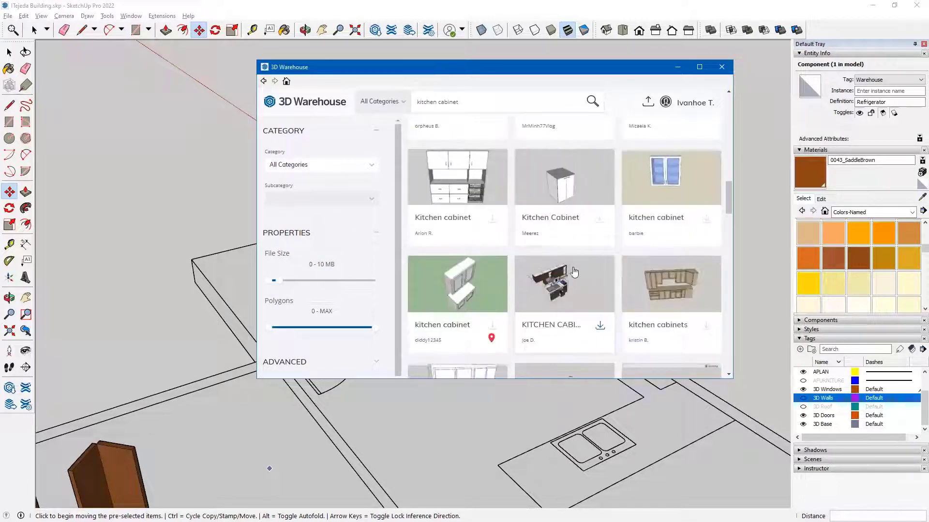
pyautogui.scroll(-1, 578, 291)
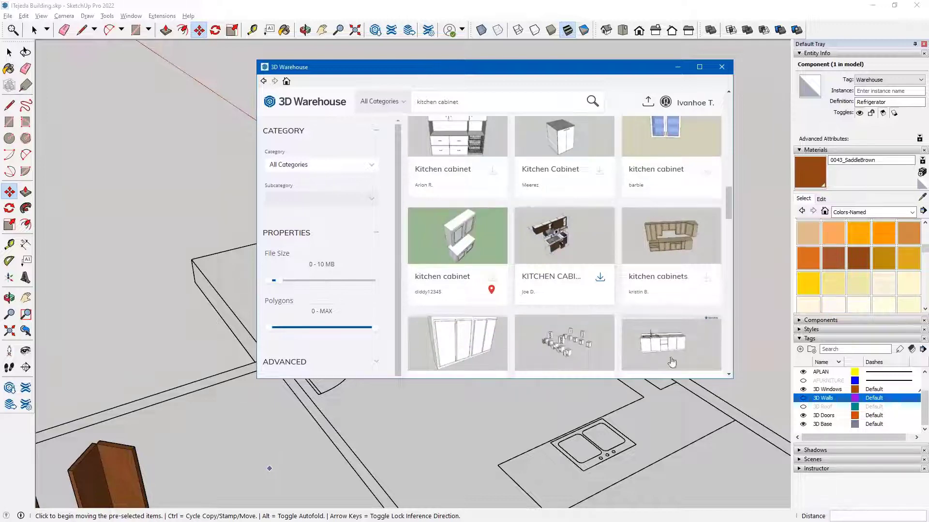
pyautogui.scroll(-2, 579, 303)
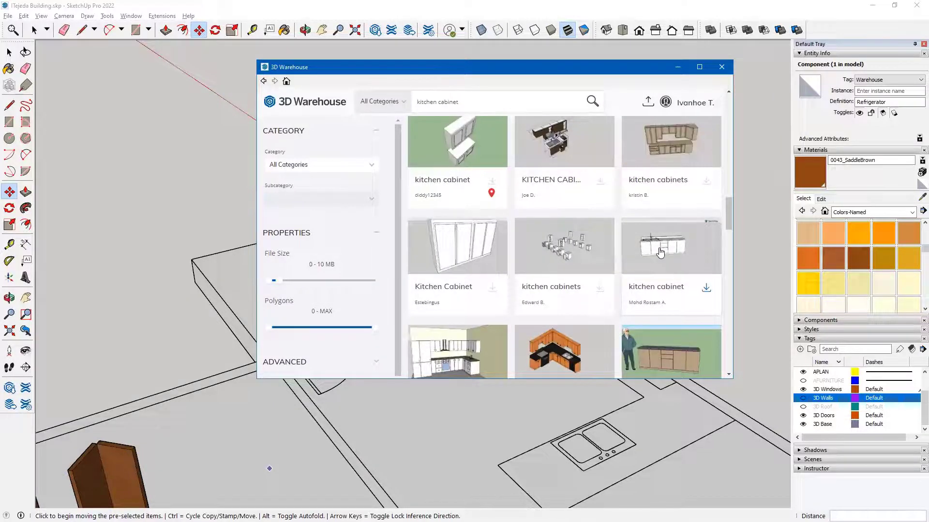
# Download the white sink cabinet model and confirm loading it into the current model.
pyautogui.click(660, 249)
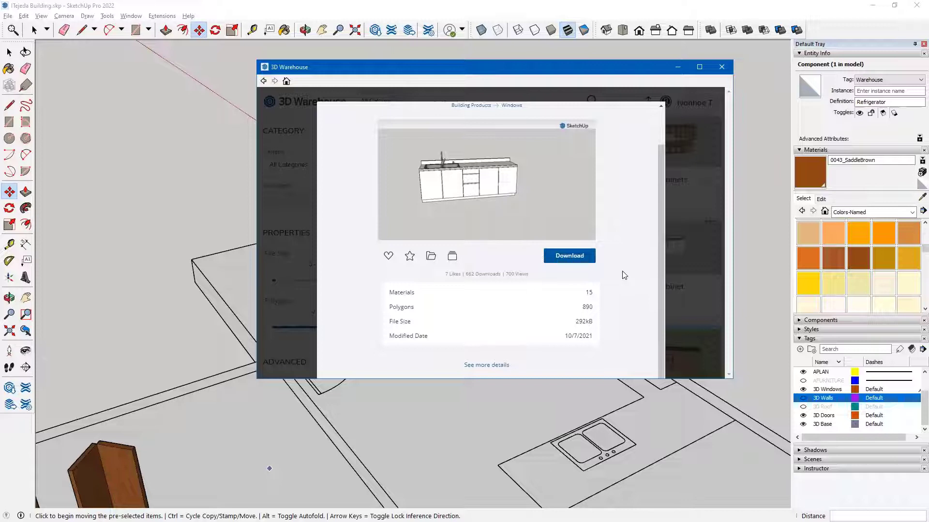
pyautogui.click(570, 257)
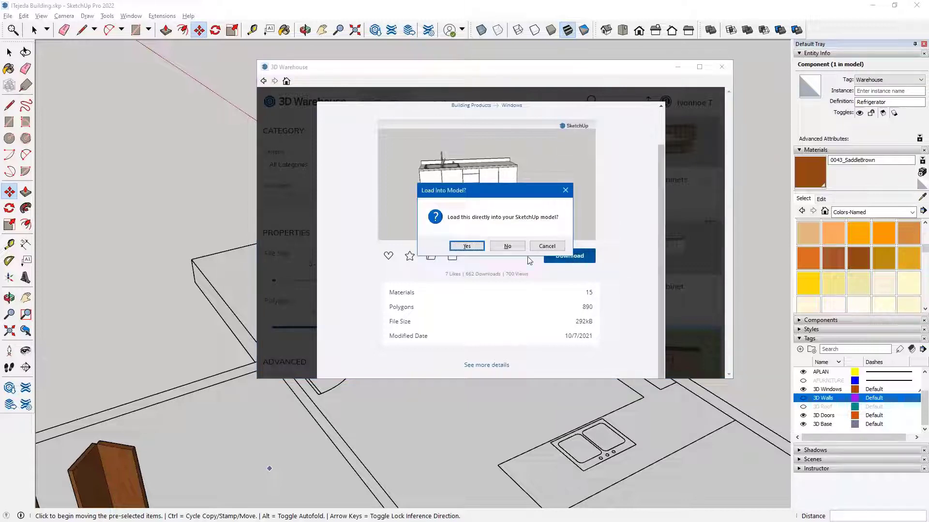
pyautogui.click(466, 247)
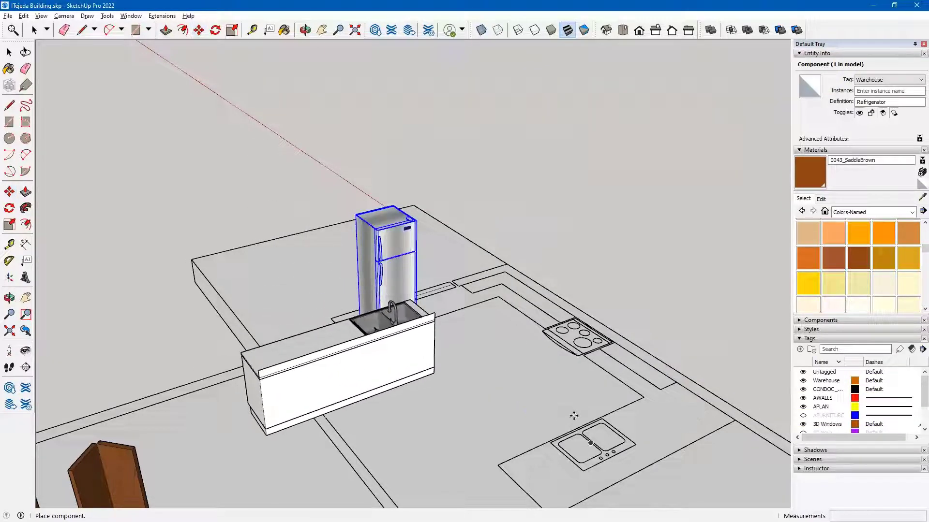
# Place the downloaded sink cabinet next to the refrigerator.
pyautogui.scroll(-3, 556, 395)
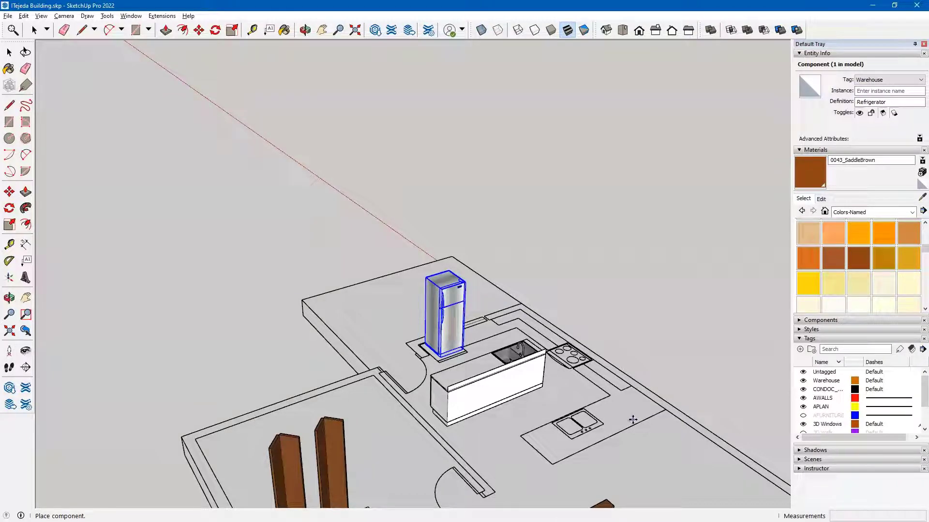
pyautogui.press('Escape')
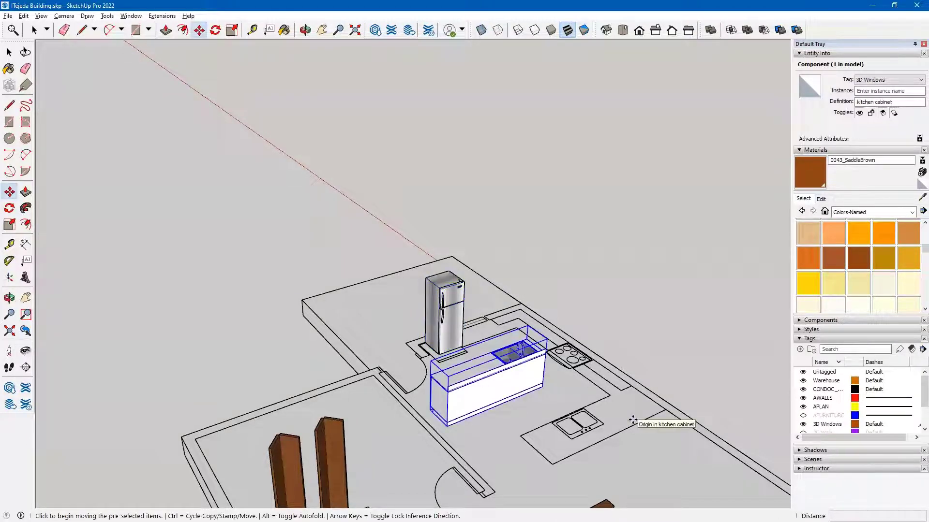
pyautogui.moveTo(614, 417); pyautogui.dragTo(387, 318, button='middle')
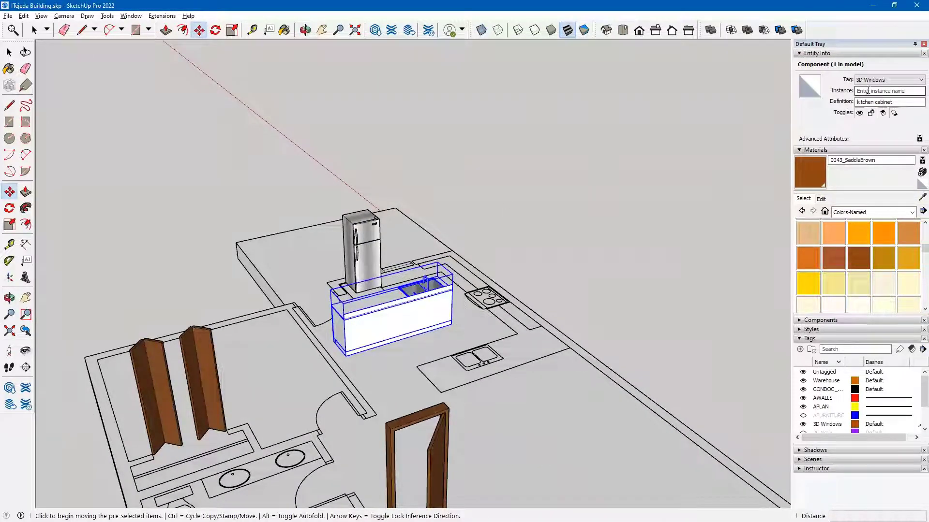
# Change the cabinet's tag from 3D Windows to Warehouse in Entity Info.
pyautogui.click(915, 82)
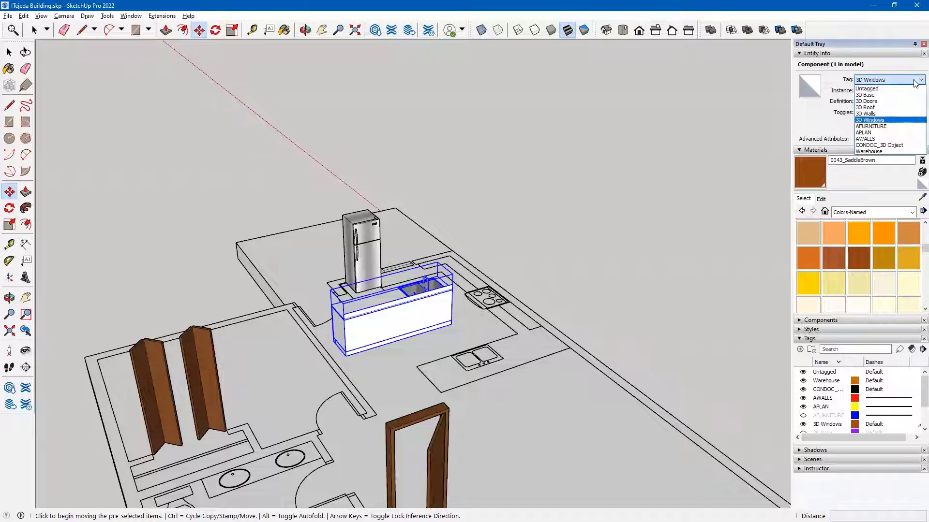
pyautogui.click(874, 152)
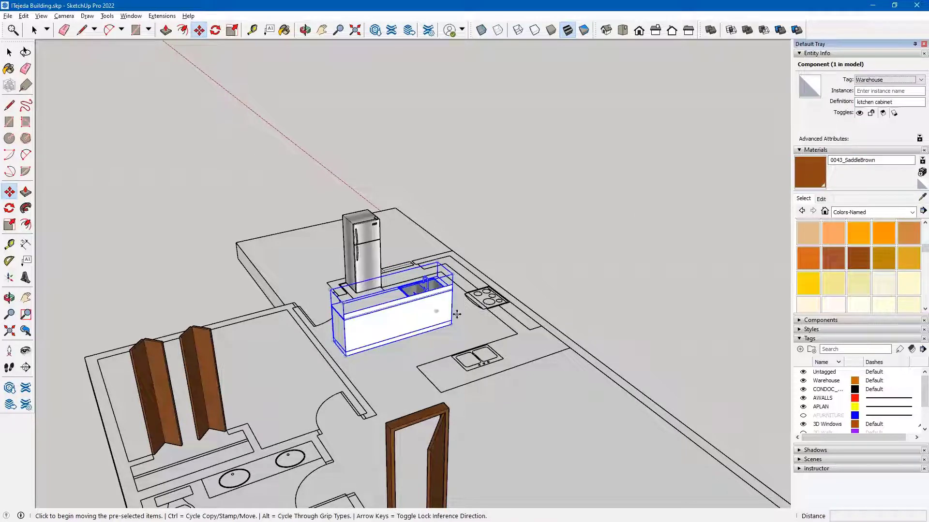
pyautogui.scroll(2, 434, 317)
pyautogui.scroll(-1, 435, 316)
pyautogui.moveTo(480, 306); pyautogui.dragTo(346, 293, button='middle')
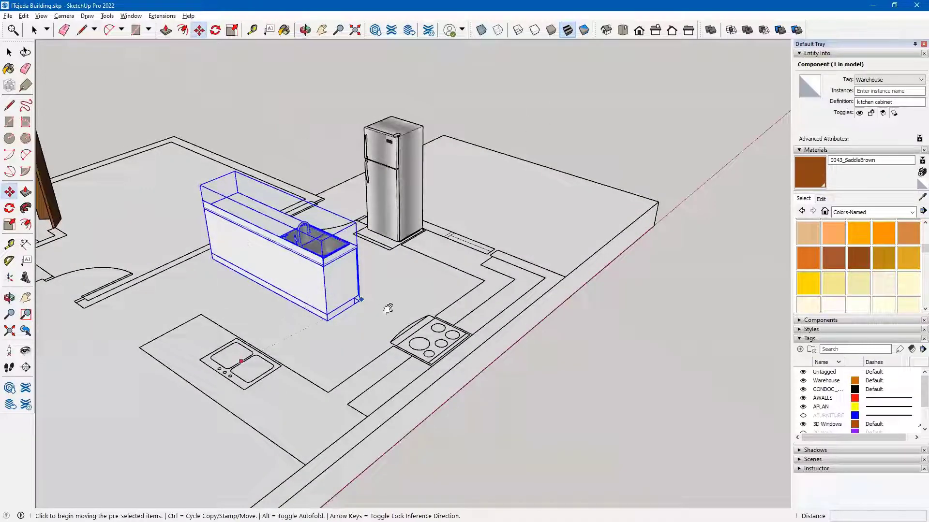
pyautogui.moveTo(404, 315); pyautogui.dragTo(345, 334, button='middle')
pyautogui.press('m')
pyautogui.scroll(4, 341, 328)
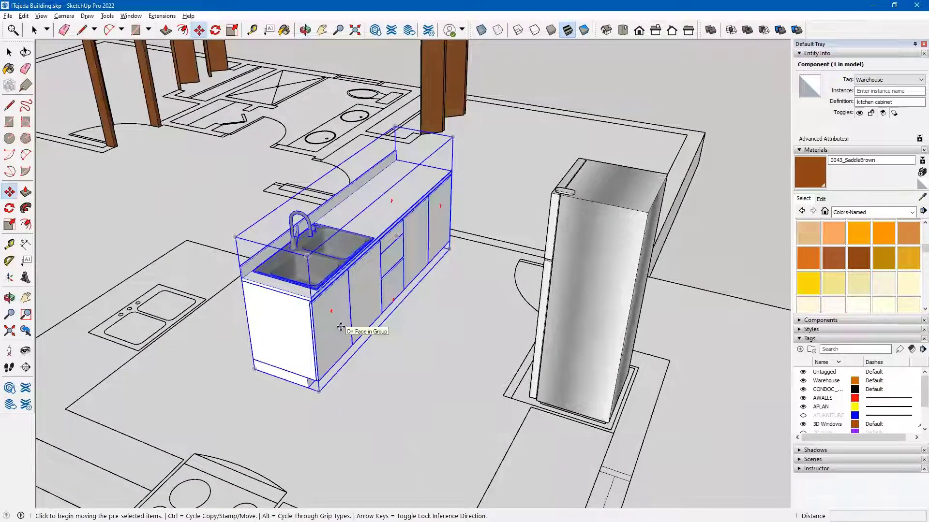
pyautogui.press('space')
# Edit the cabinet component and nudge its sink, leaving it back at its original position.
pyautogui.doubleClick(341, 303)
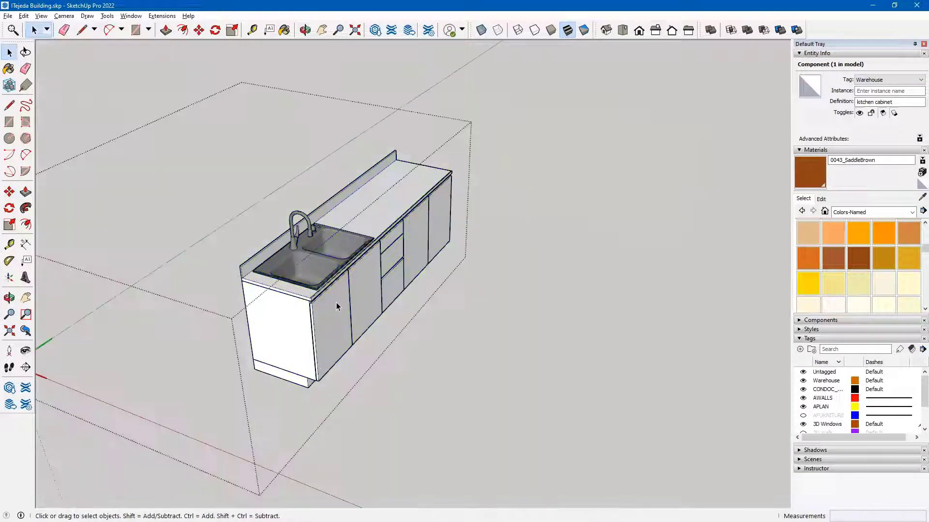
pyautogui.scroll(3, 323, 262)
pyautogui.click(321, 264)
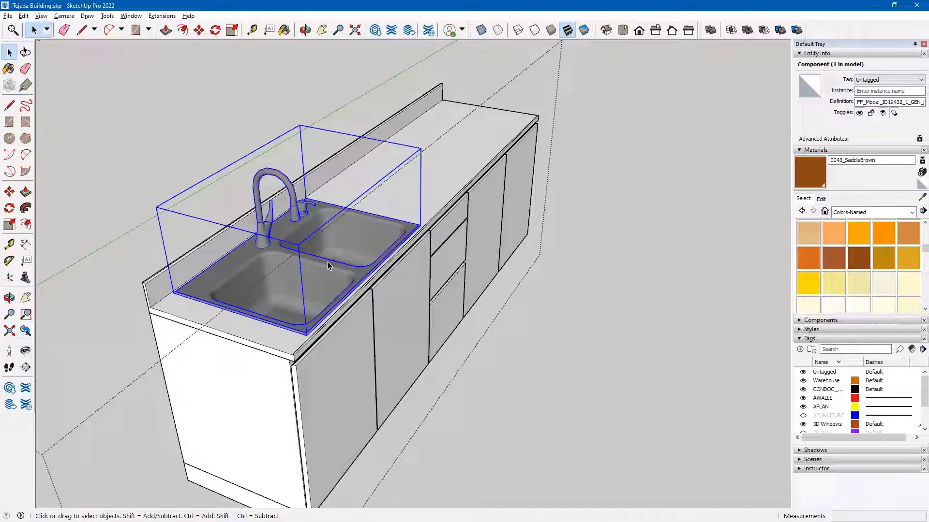
pyautogui.press('m')
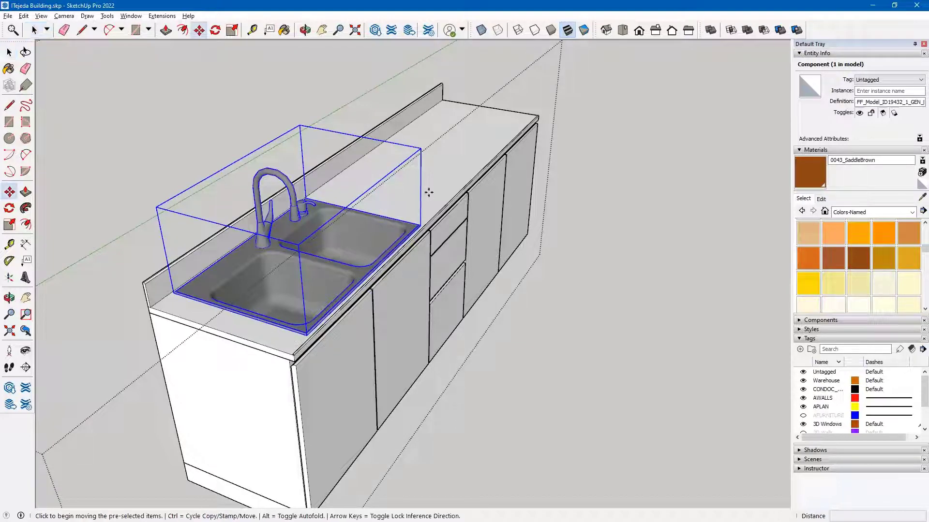
pyautogui.click(430, 208)
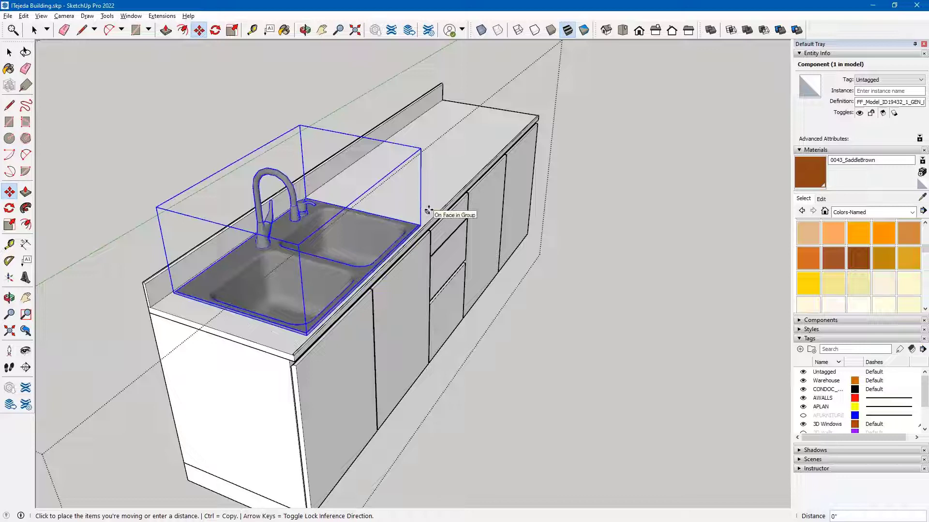
pyautogui.click(428, 210)
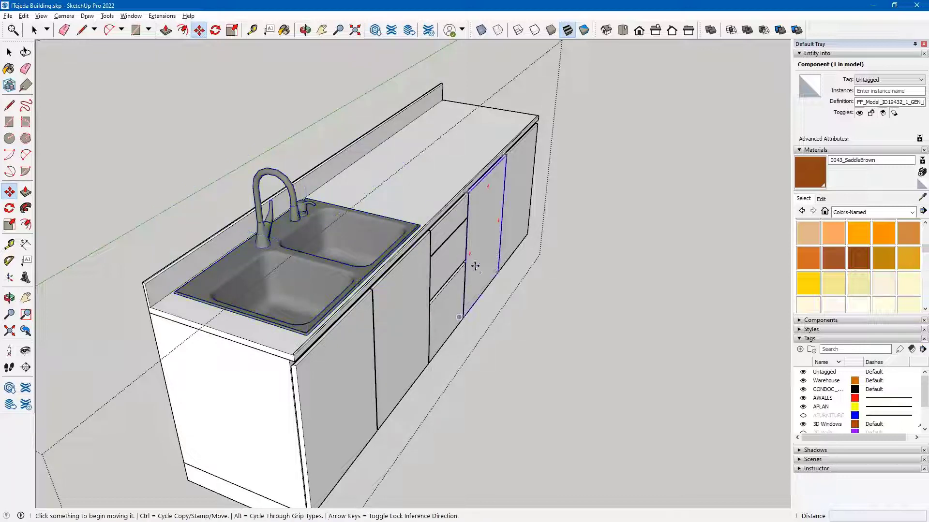
pyautogui.press('Escape')
pyautogui.press('space')
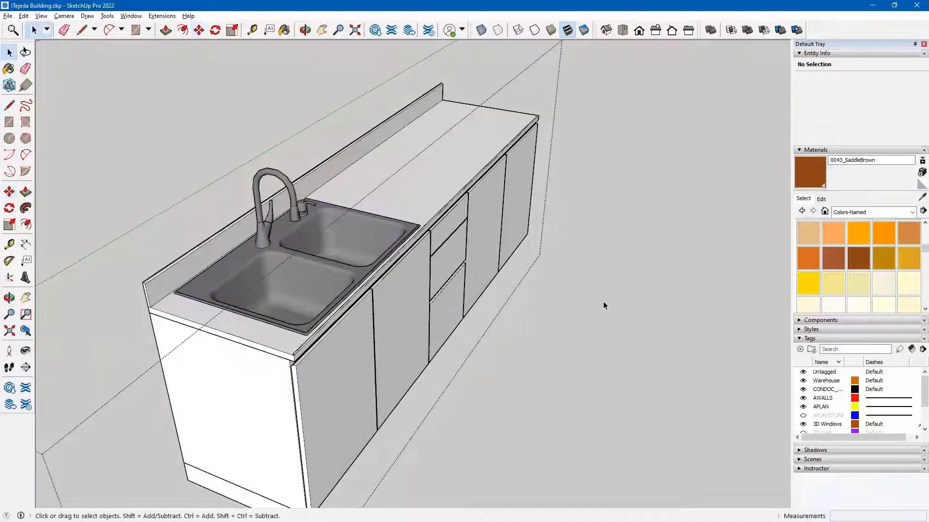
# Scale the kitchen cabinet by -1 along the green axis to mirror it.
pyautogui.scroll(-8, 603, 301)
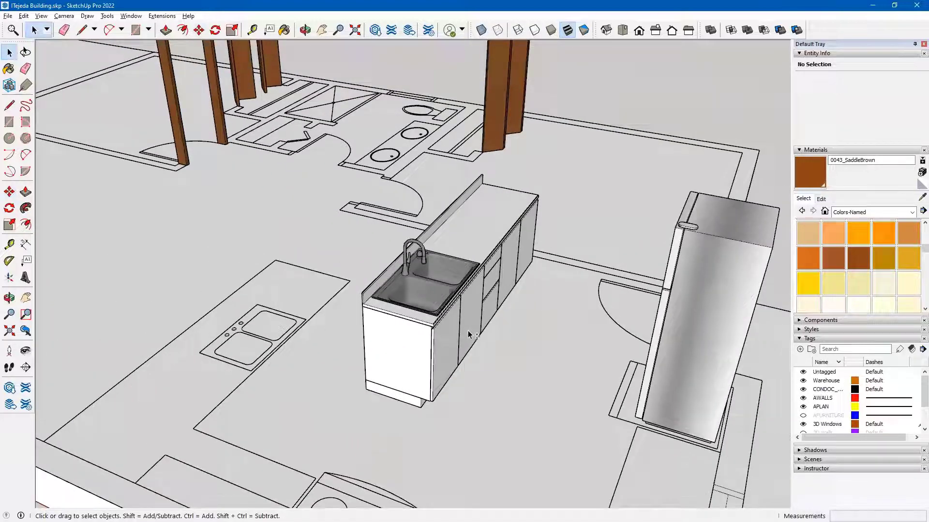
pyautogui.moveTo(468, 333); pyautogui.dragTo(469, 303, button='middle')
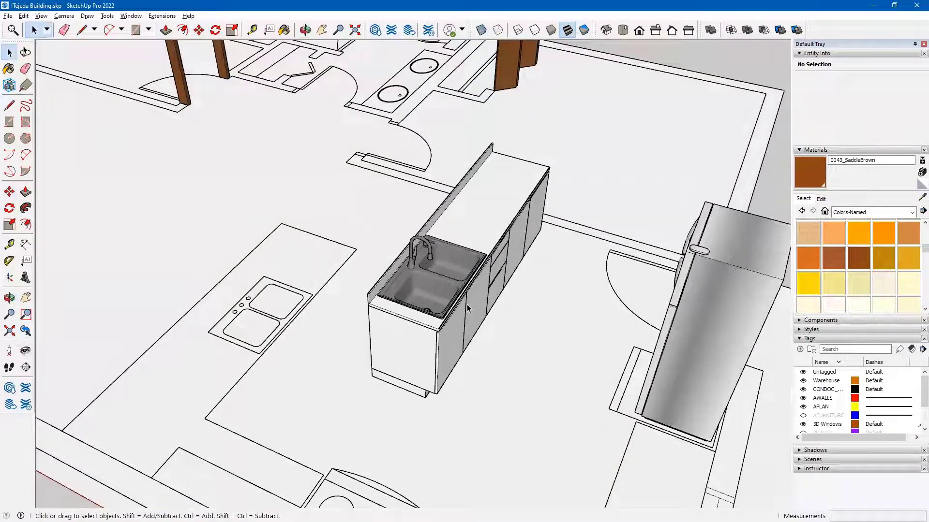
pyautogui.click(432, 325)
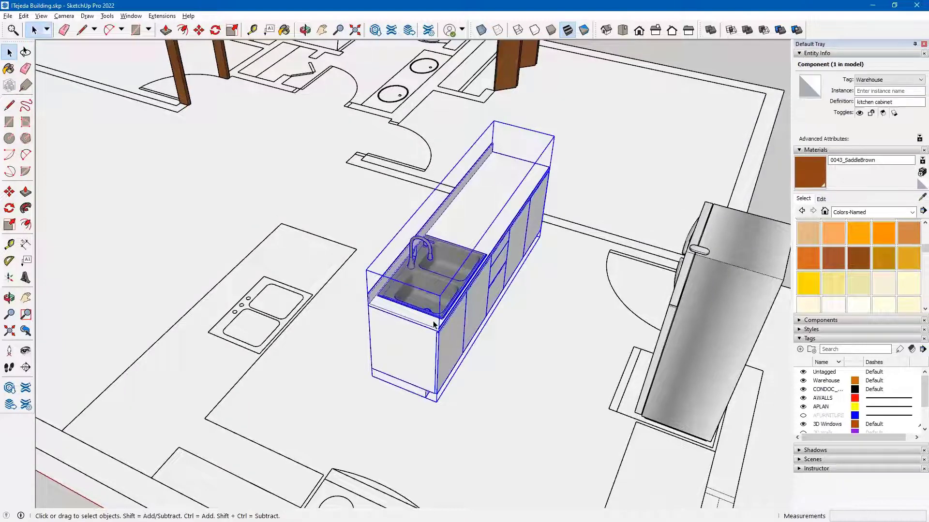
pyautogui.click(9, 225)
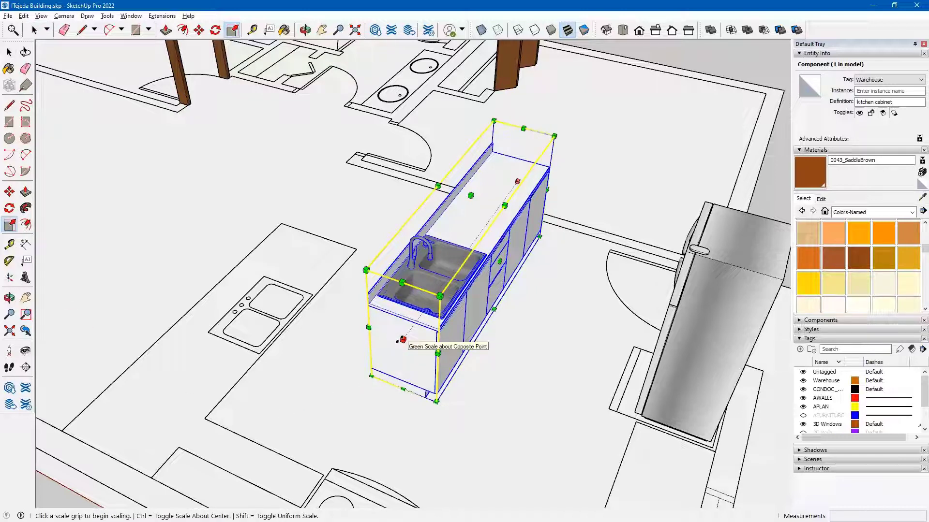
pyautogui.click(402, 340)
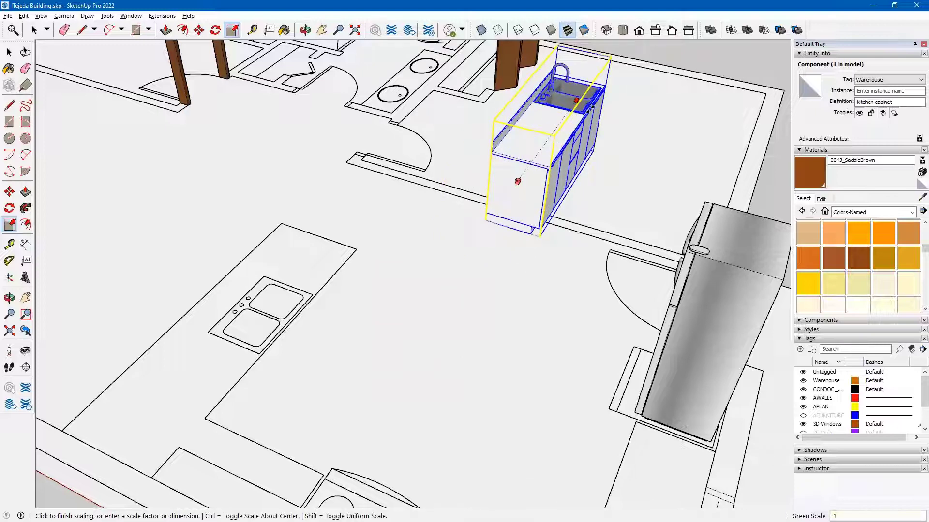
pyautogui.press('Return')
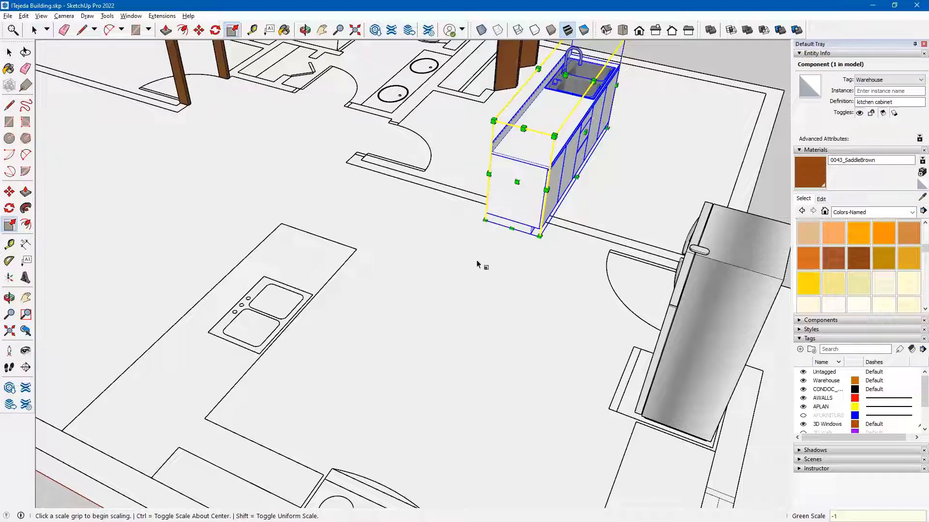
# Start moving the mirrored cabinet from its bottom corner.
pyautogui.scroll(-2, 479, 254)
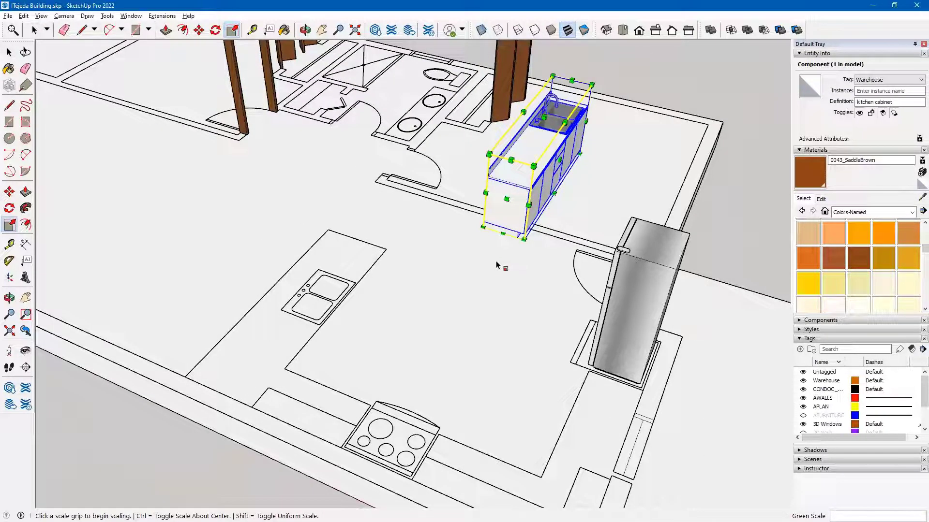
pyautogui.press('m')
pyautogui.click(483, 226)
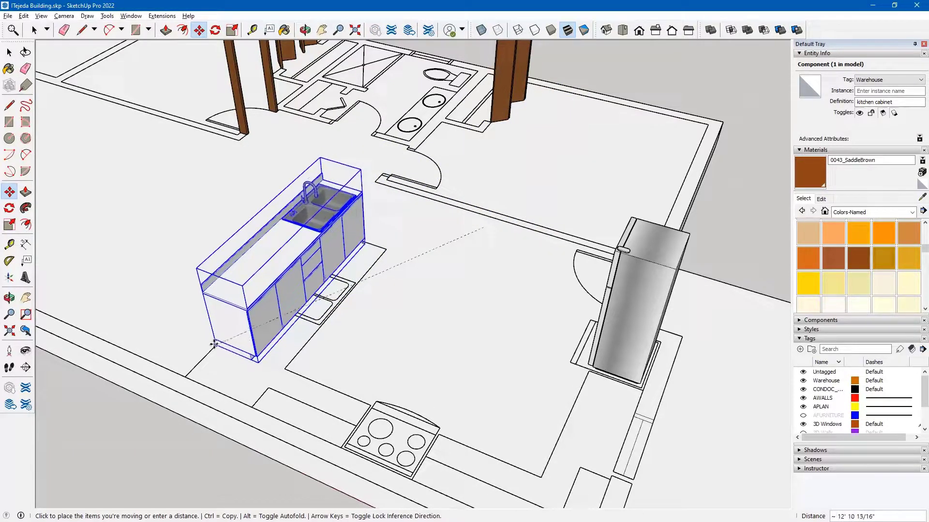
# Drop the mirrored cabinet beside the plan's double sink and inspect its base corner.
pyautogui.click(208, 348)
pyautogui.moveTo(397, 266); pyautogui.dragTo(348, 311, button='middle')
pyautogui.scroll(10, 339, 310)
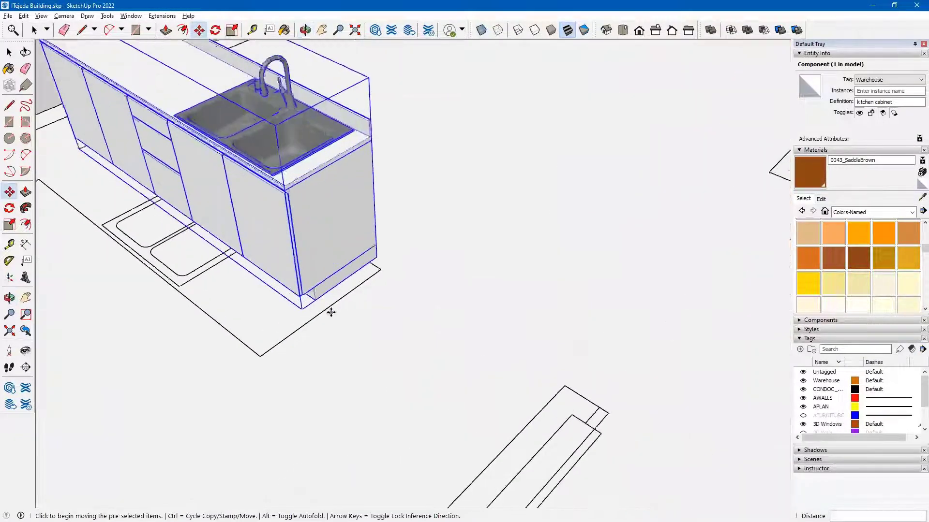
pyautogui.moveTo(304, 311); pyautogui.dragTo(410, 269, button='middle')
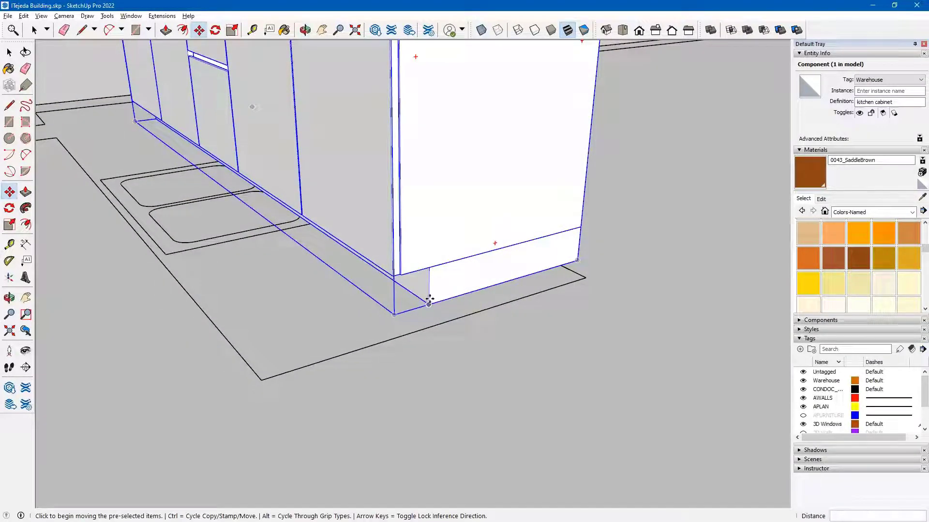
pyautogui.scroll(4, 423, 282)
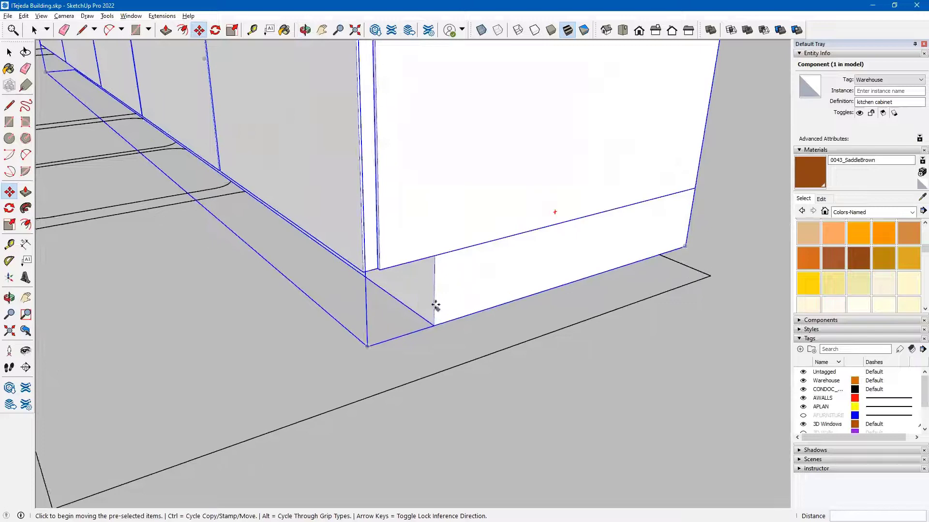
pyautogui.moveTo(433, 304); pyautogui.dragTo(364, 286, button='middle')
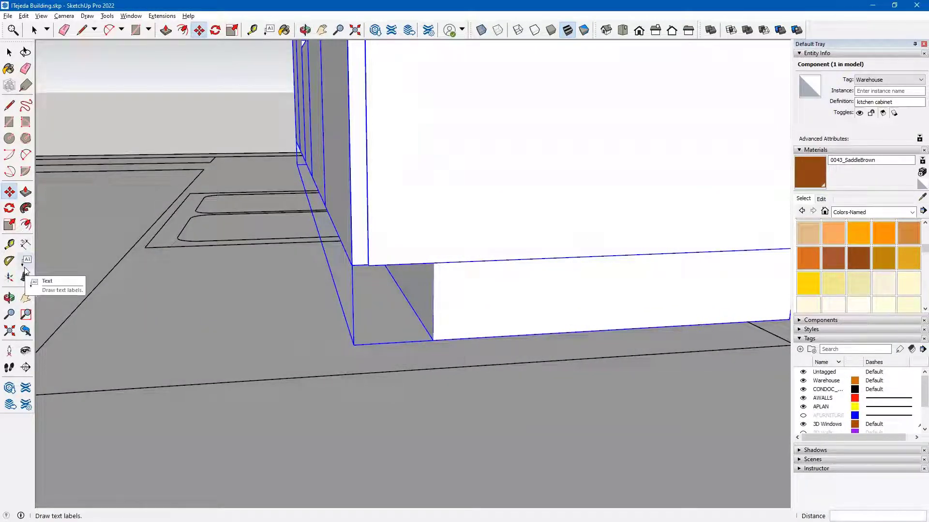
# Measure from the cabinet's bottom corner and move that corner onto the plan outline.
pyautogui.click(11, 245)
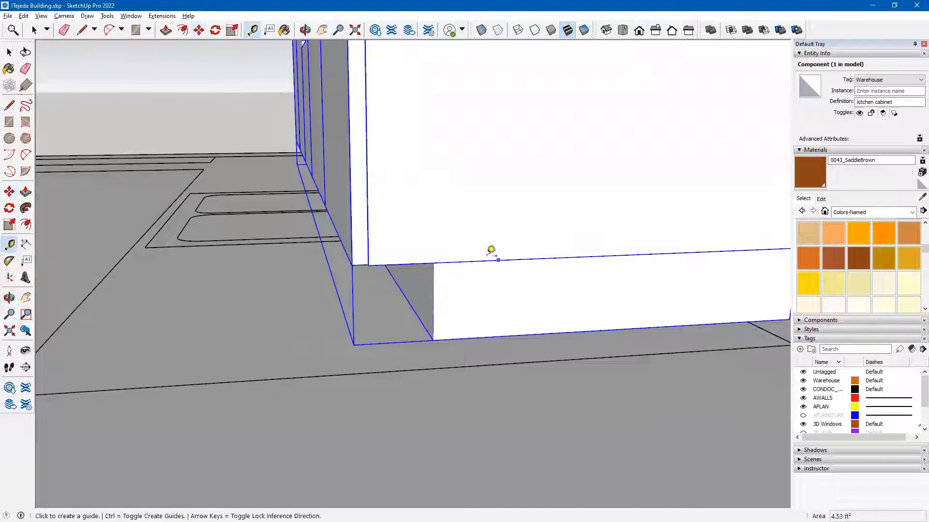
pyautogui.click(434, 262)
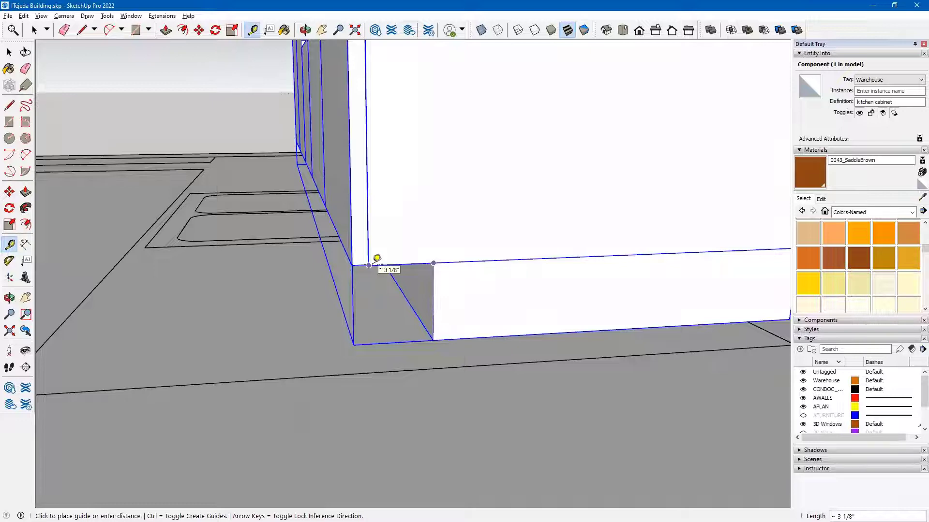
pyautogui.press('m')
pyautogui.click(432, 340)
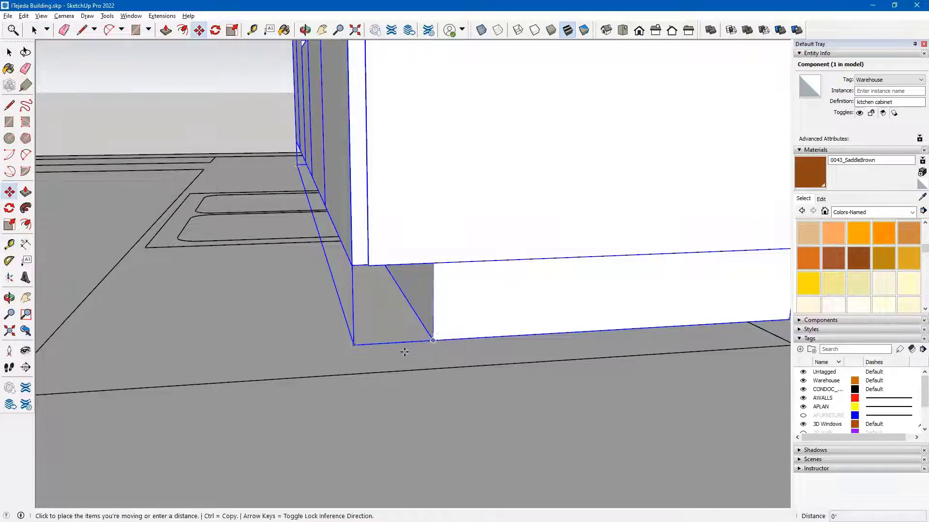
pyautogui.moveTo(391, 349); pyautogui.dragTo(291, 401, button='middle')
pyautogui.click(266, 388)
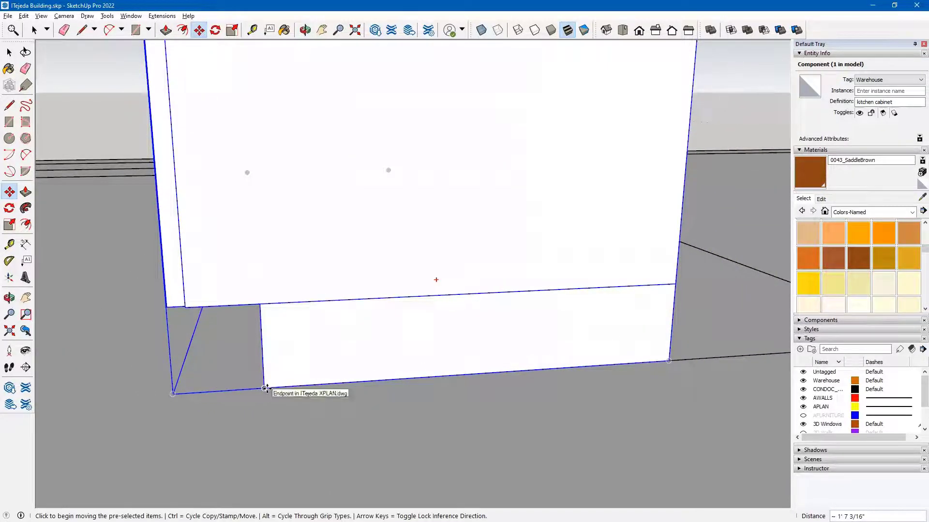
# Shift the cabinet a further 3 inches along the outline edge.
pyautogui.click(266, 388)
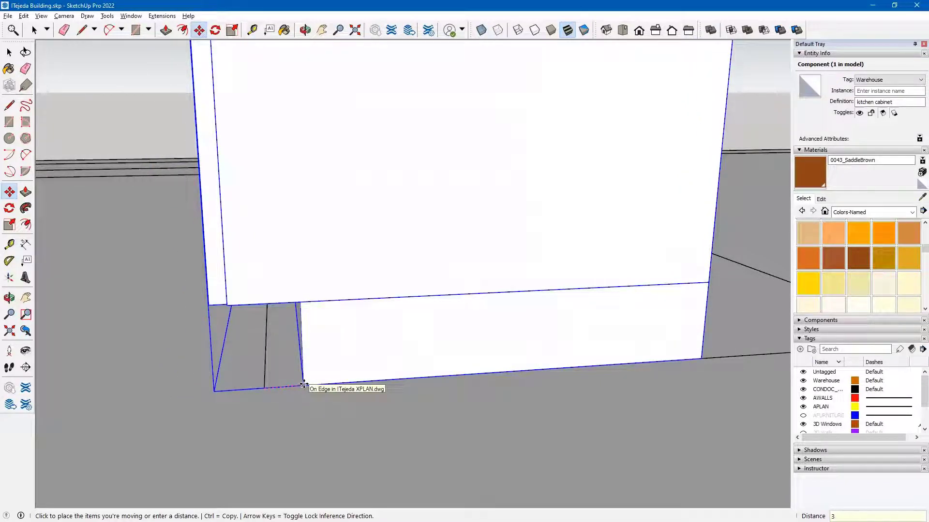
pyautogui.click(303, 385)
pyautogui.moveTo(323, 387)
pyautogui.mouseDown(button='middle')
pyautogui.moveTo(338, 382)
pyautogui.moveTo(414, 278)
pyautogui.moveTo(408, 269)
pyautogui.moveTo(382, 273)
pyautogui.moveTo(452, 336)
pyautogui.moveTo(430, 333)
pyautogui.moveTo(232, 406)
pyautogui.moveTo(332, 384)
pyautogui.mouseUp(button='middle')
pyautogui.scroll(-5, 450, 336)
pyautogui.keyDown('shift'); pyautogui.moveTo(270, 367); pyautogui.dragTo(475, 406, button='middle'); pyautogui.keyUp('shift')
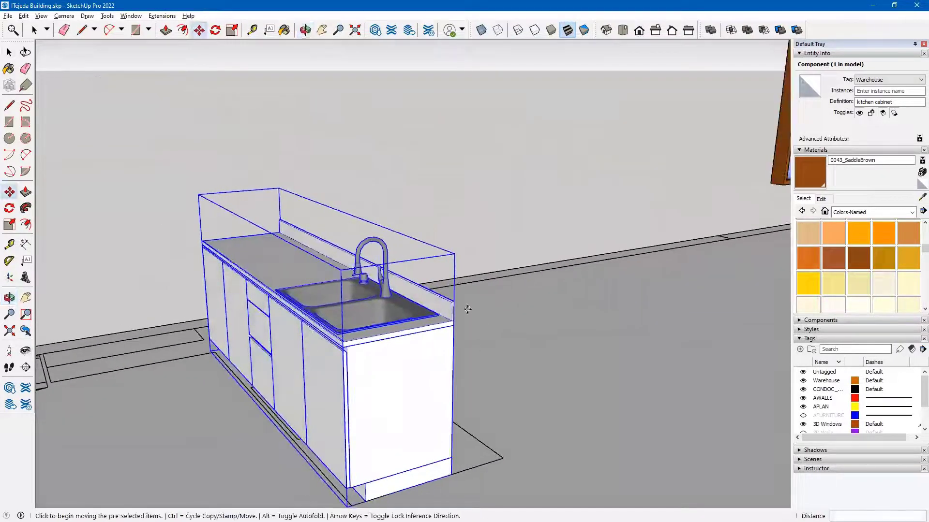
# Open the cabinet's countertop group for editing and select the backsplash face.
pyautogui.scroll(5, 467, 309)
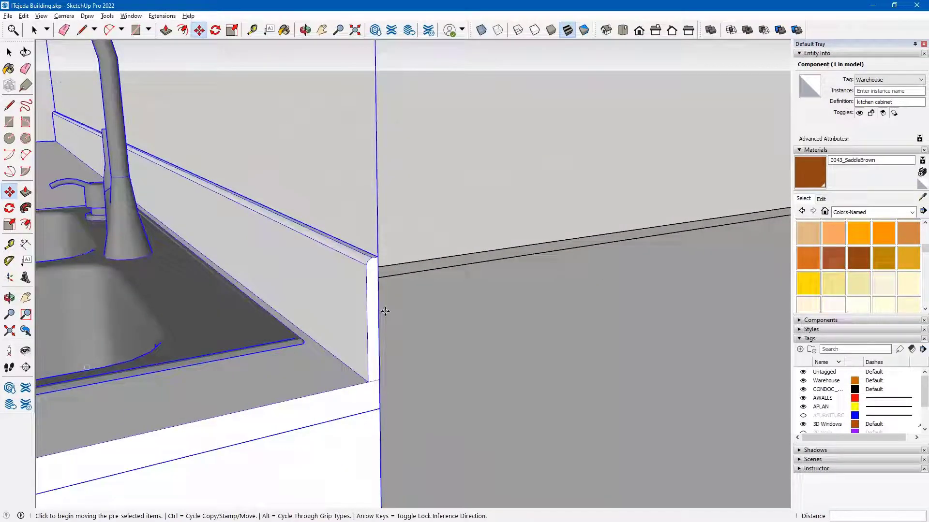
pyautogui.press('space')
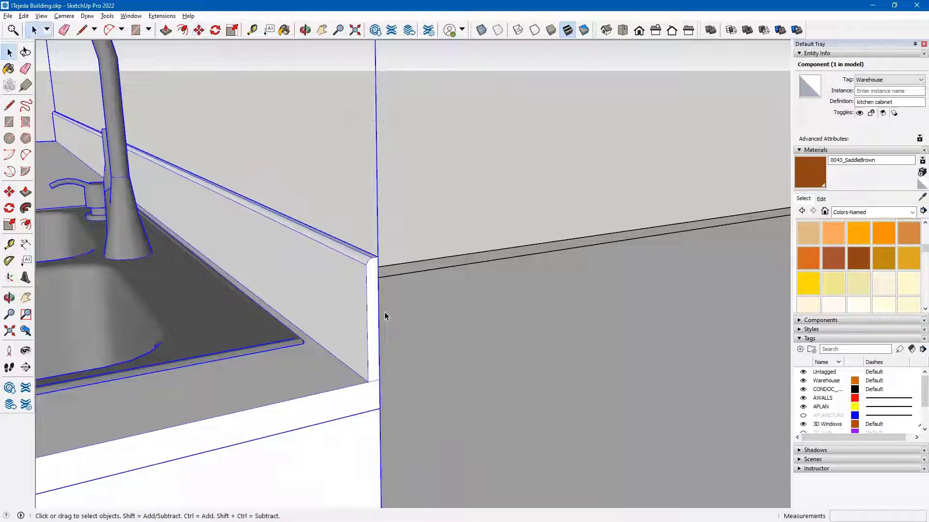
pyautogui.press('Delete')
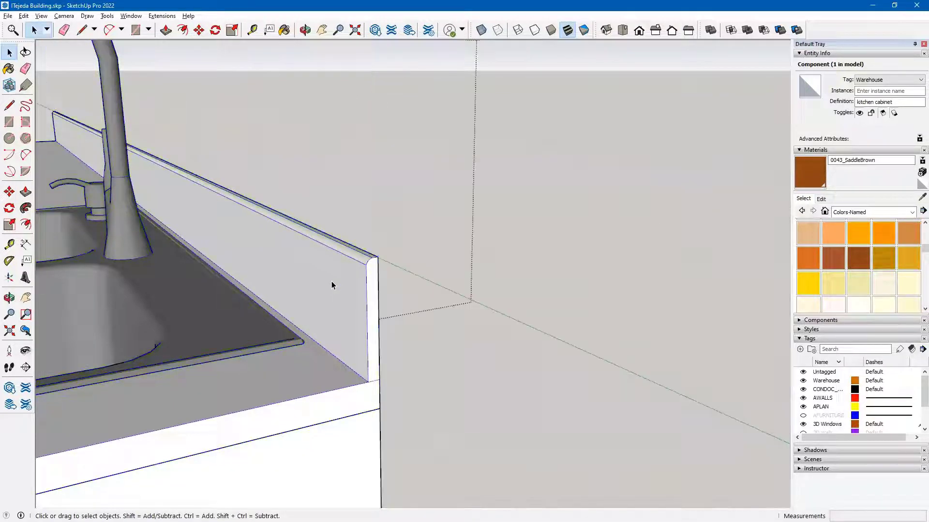
pyautogui.click(364, 274)
pyautogui.scroll(-3, 364, 275)
pyautogui.scroll(-3, 364, 276)
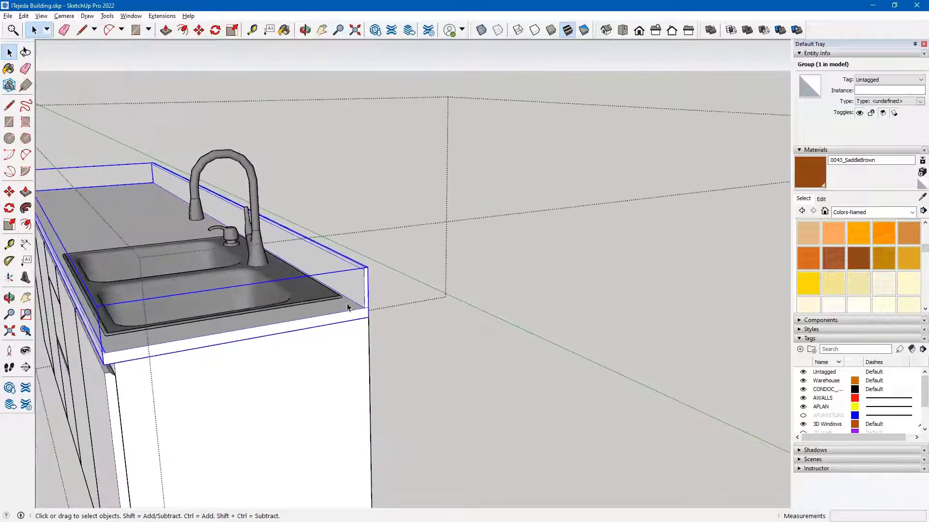
pyautogui.moveTo(346, 307); pyautogui.dragTo(488, 315, button='middle')
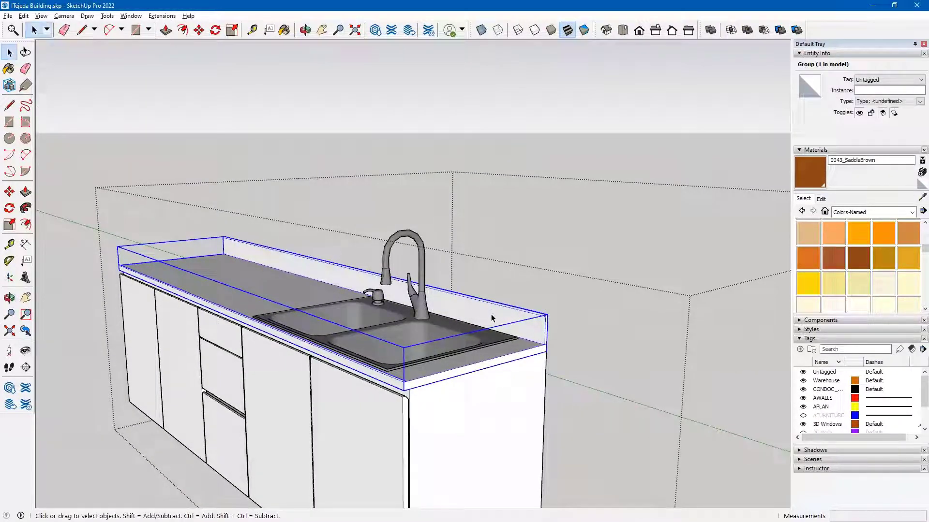
pyautogui.doubleClick(491, 317)
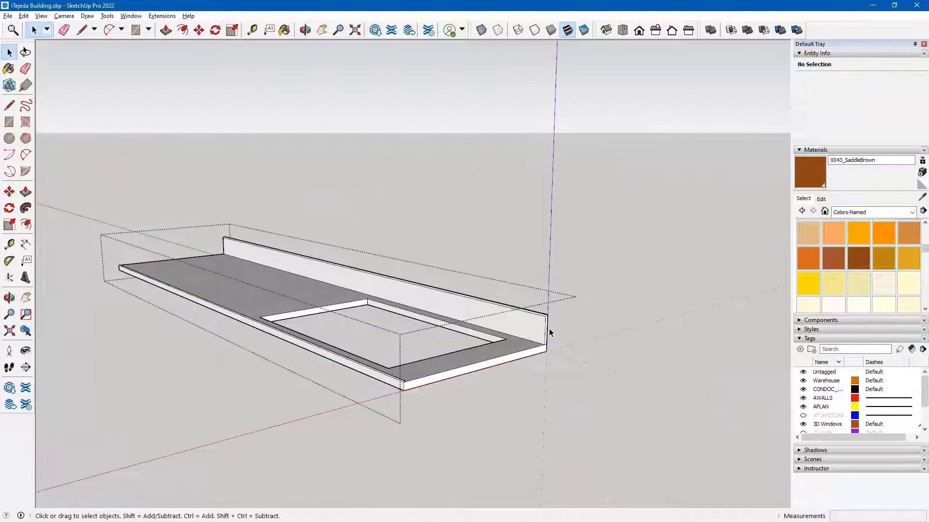
pyautogui.scroll(3, 549, 329)
pyautogui.scroll(3, 547, 329)
pyautogui.click(502, 318)
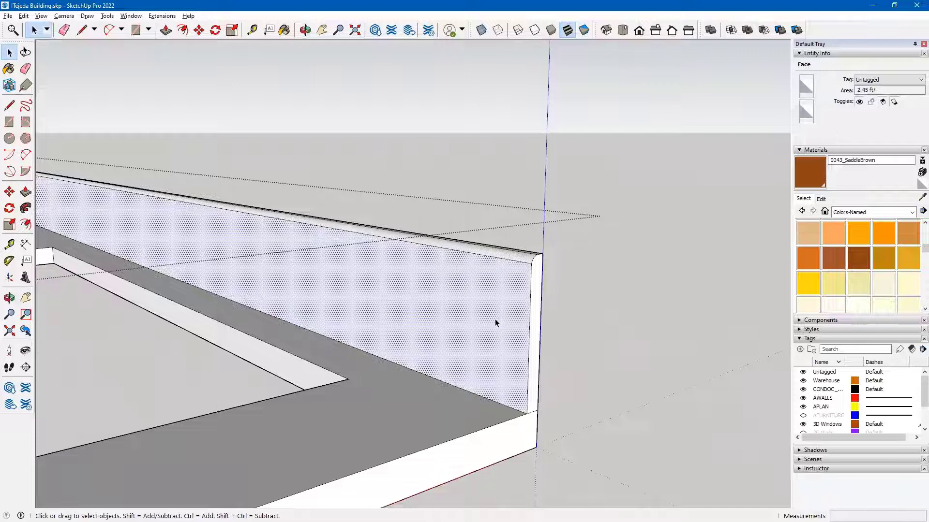
# Erase the backsplash's top and side edges and the thin post at the slab corner.
pyautogui.scroll(-2, 494, 318)
pyautogui.moveTo(525, 307); pyautogui.dragTo(348, 282, button='middle')
pyautogui.press('e')
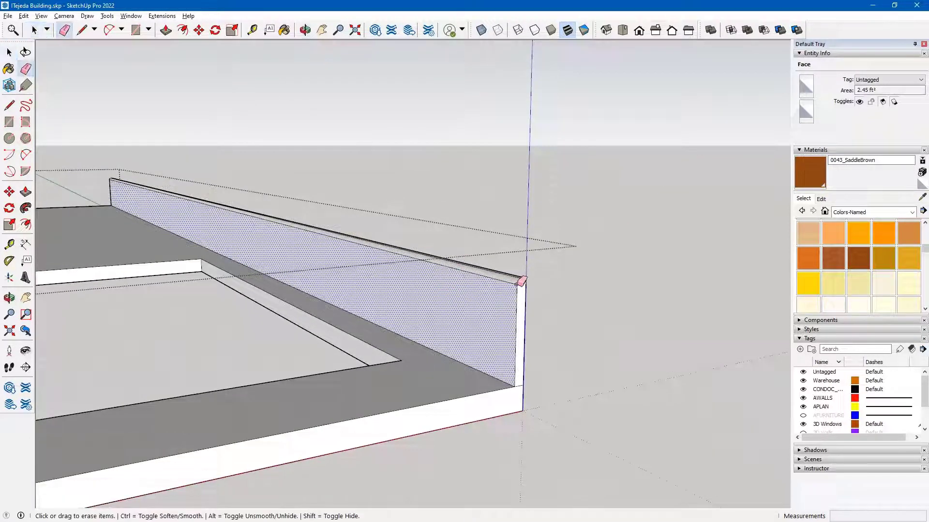
pyautogui.moveTo(537, 266)
pyautogui.mouseDown()
pyautogui.moveTo(516, 284)
pyautogui.moveTo(537, 300)
pyautogui.mouseUp()
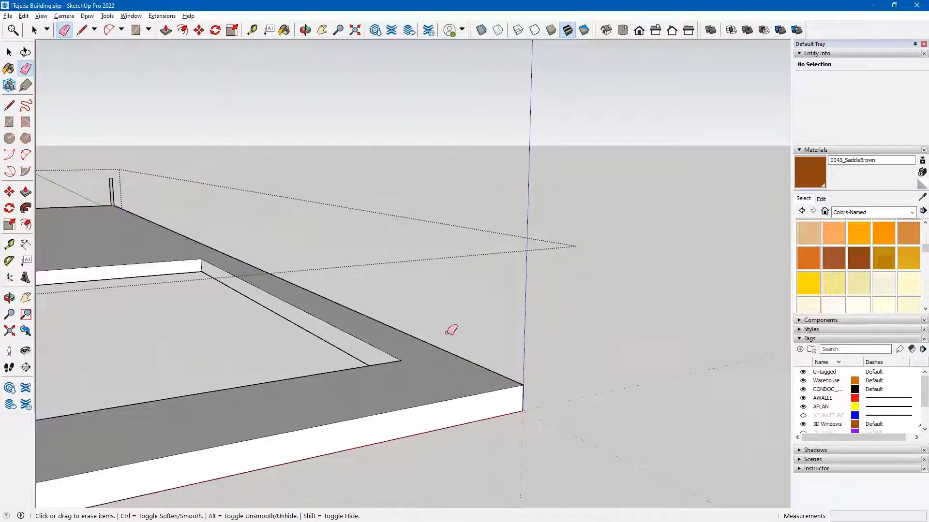
pyautogui.moveTo(159, 188)
pyautogui.keyDown('shift'); pyautogui.mouseDown(button='middle')
pyautogui.moveTo(189, 213)
pyautogui.moveTo(354, 292)
pyautogui.mouseUp(button='middle'); pyautogui.keyUp('shift')
pyautogui.scroll(2, 390, 306)
pyautogui.scroll(2, 191, 217)
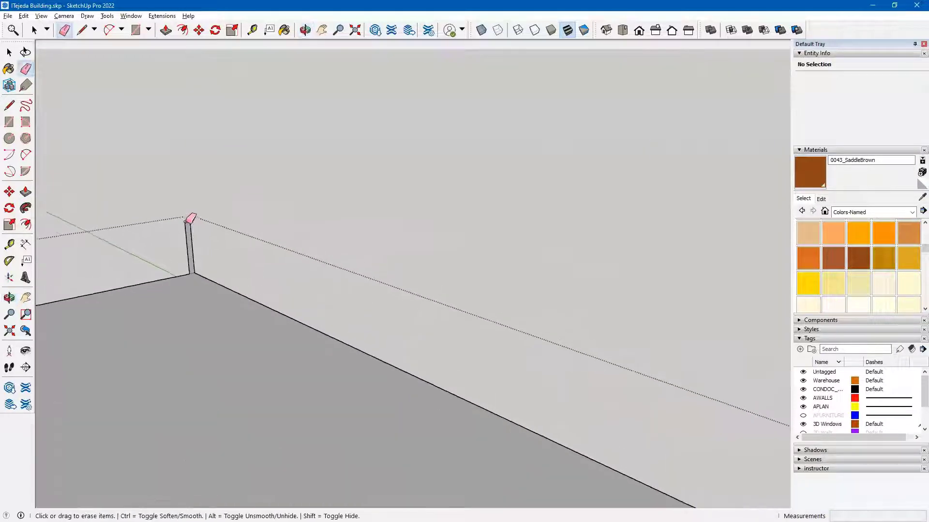
pyautogui.scroll(2, 191, 217)
pyautogui.moveTo(199, 213); pyautogui.dragTo(191, 226)
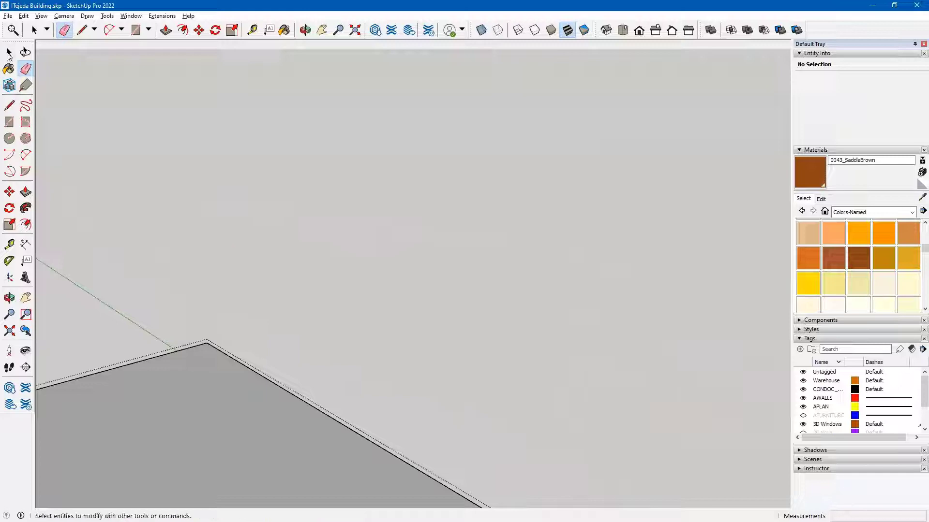
# Push/pull the countertop's end face outward by 1'.
pyautogui.click(9, 53)
pyautogui.scroll(-4, 360, 262)
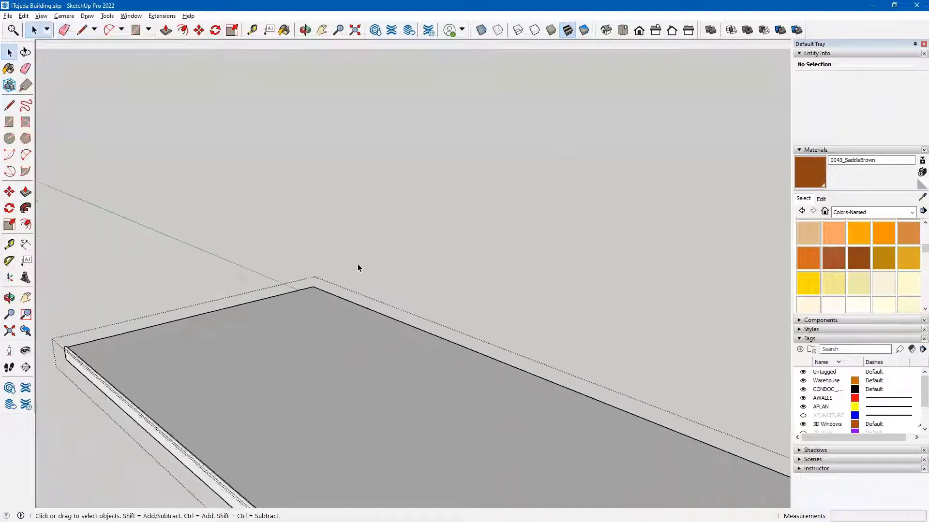
pyautogui.scroll(-4, 358, 267)
pyautogui.moveTo(514, 332); pyautogui.dragTo(300, 311, button='middle')
pyautogui.press('o')
pyautogui.moveTo(455, 356); pyautogui.dragTo(407, 323)
pyautogui.press('space')
pyautogui.press('p')
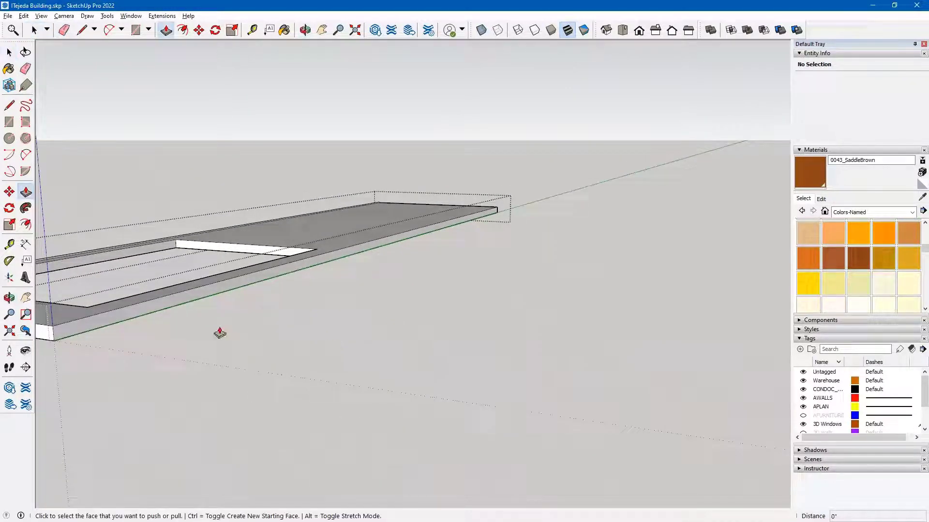
pyautogui.click(202, 297)
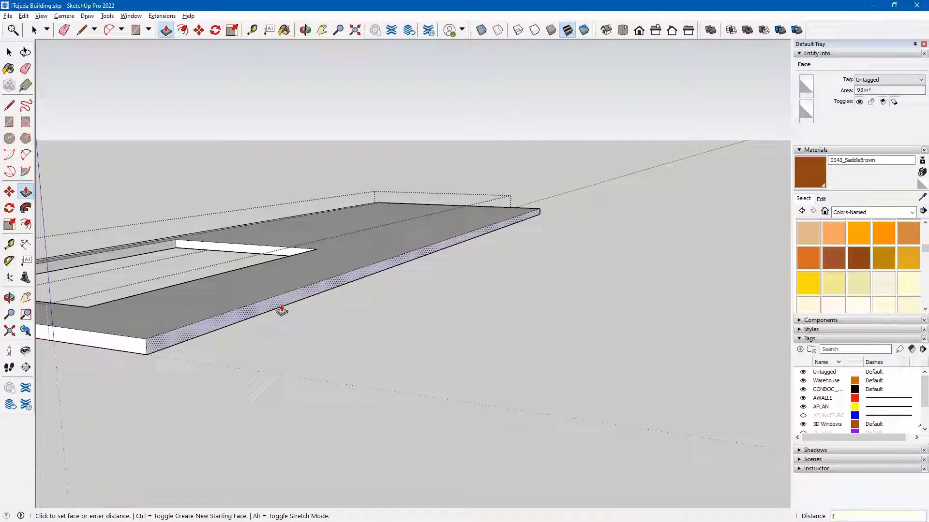
pyautogui.press('Return')
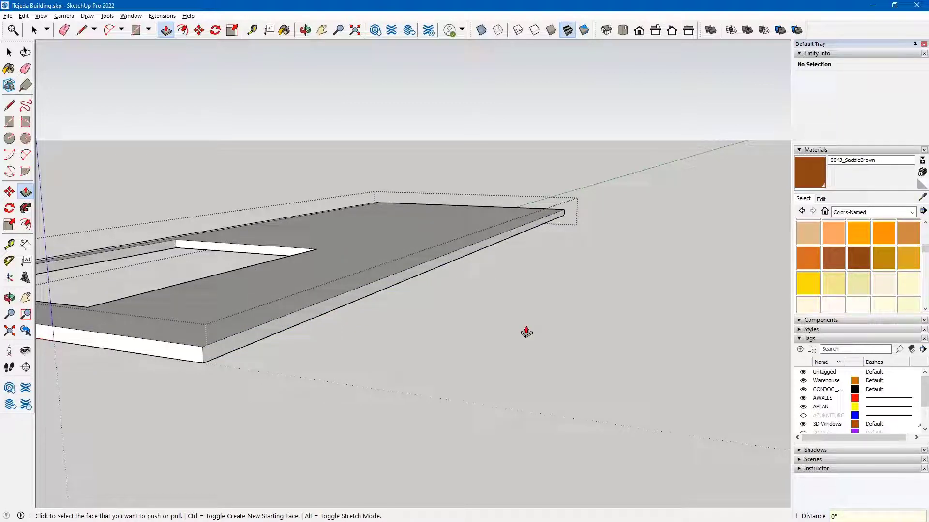
pyautogui.press('space')
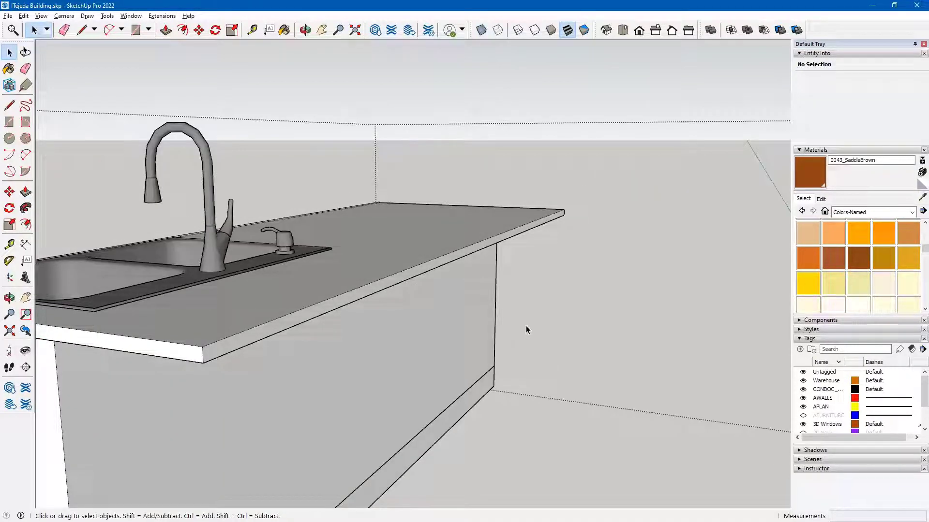
# Open the kitchen island group for editing and select its side panel.
pyautogui.scroll(-6, 524, 326)
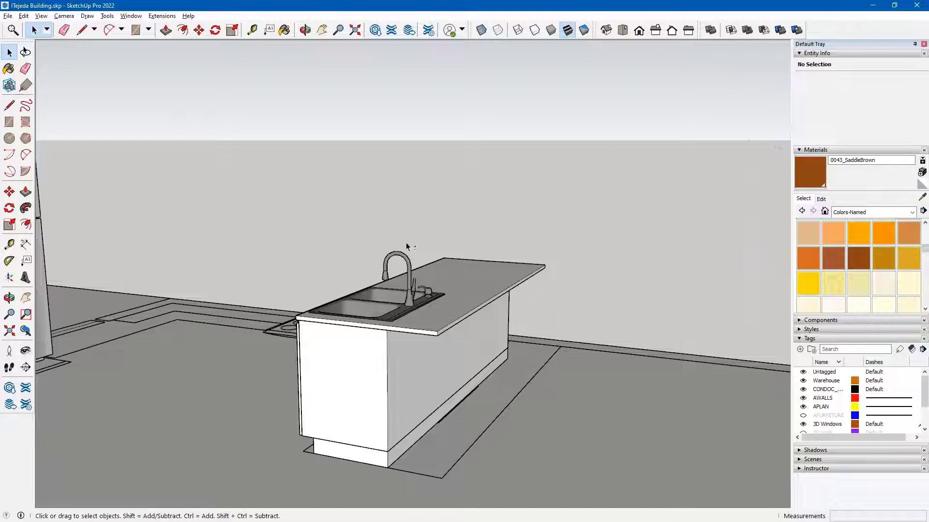
pyautogui.moveTo(417, 239); pyautogui.dragTo(716, 310, button='middle')
pyautogui.scroll(-4, 537, 300)
pyautogui.moveTo(436, 315); pyautogui.dragTo(513, 264, button='middle')
pyautogui.scroll(5, 515, 260)
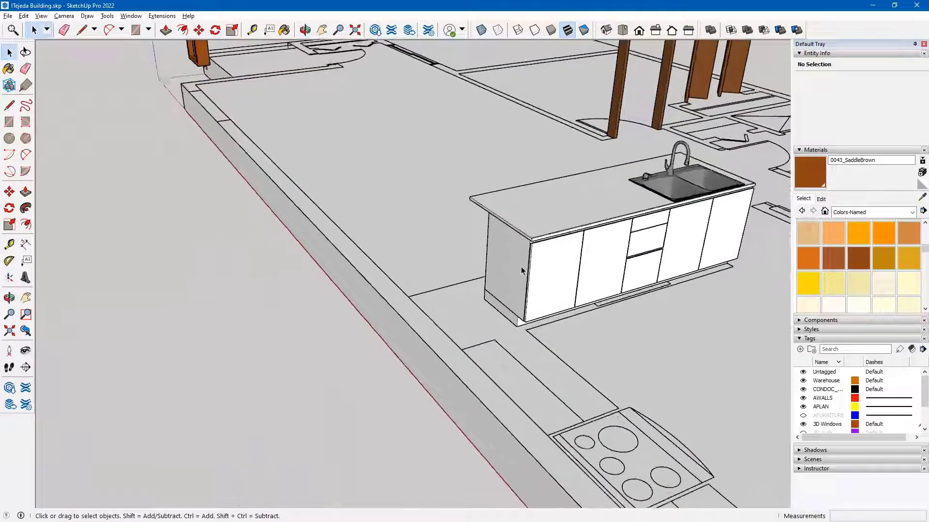
pyautogui.scroll(2, 520, 266)
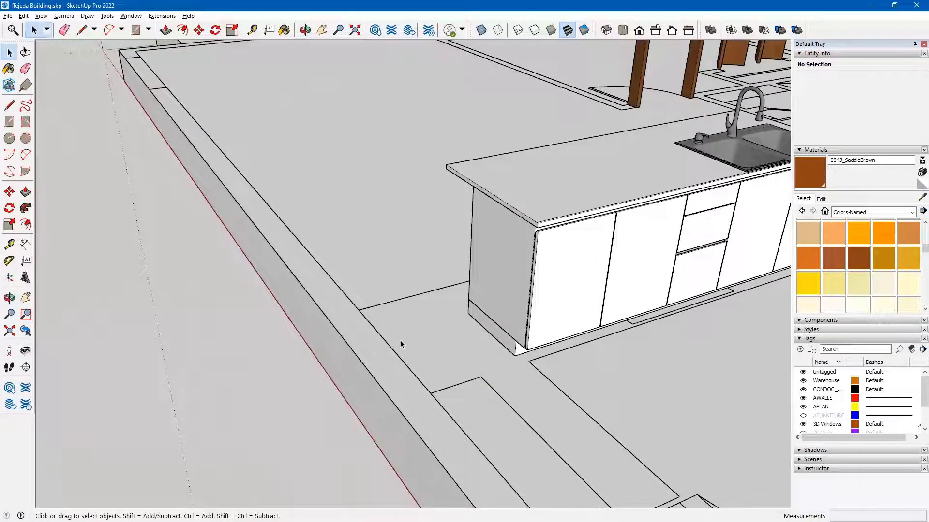
pyautogui.scroll(2, 400, 340)
pyautogui.scroll(2, 400, 341)
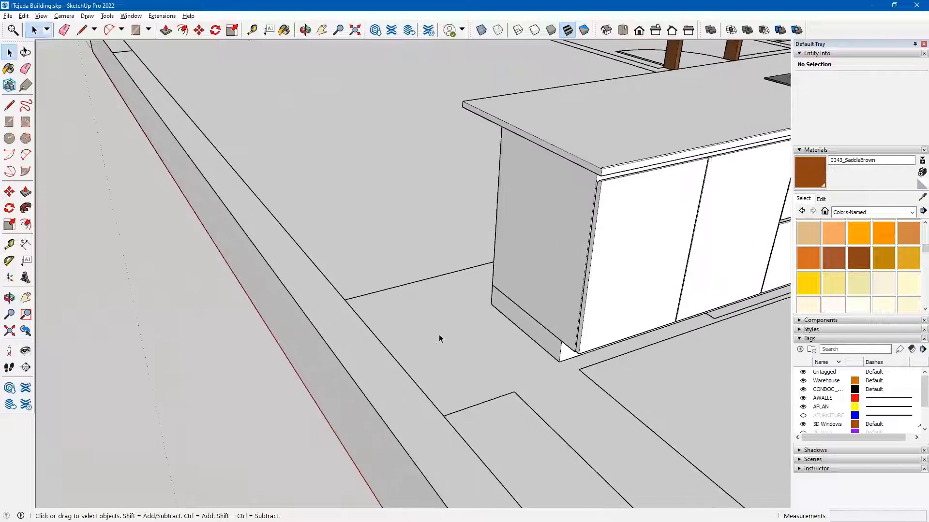
pyautogui.doubleClick(531, 239)
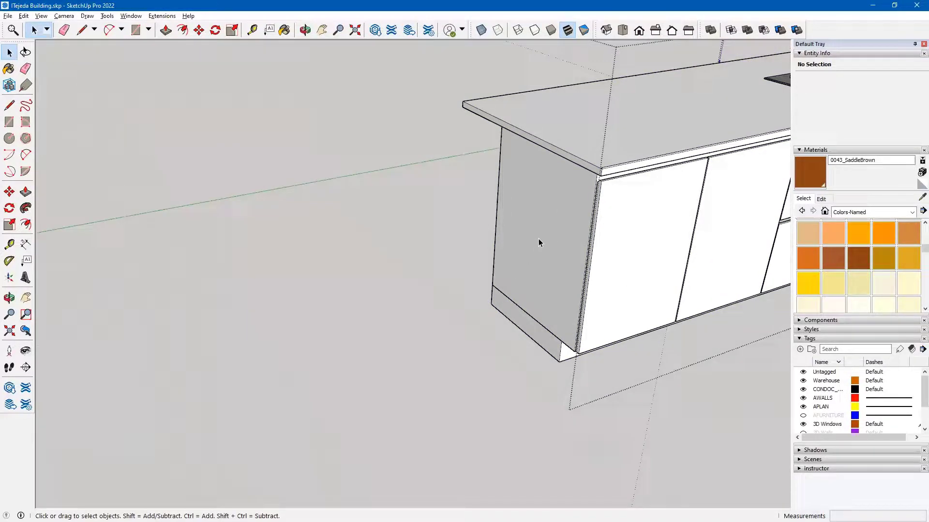
pyautogui.click(538, 239)
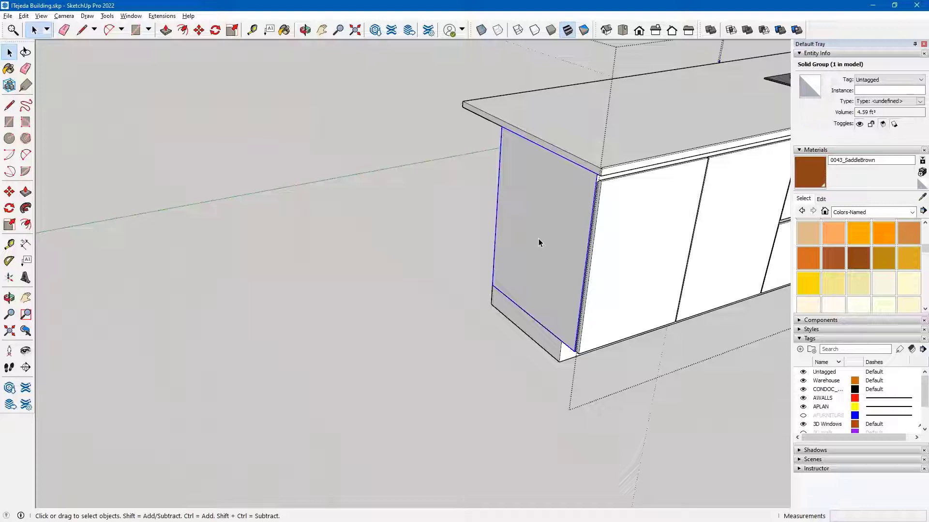
# Edit the cabinet body group with Hide Rest Of Model turned off so the kitchen stays visible.
pyautogui.moveTo(532, 261); pyautogui.dragTo(655, 201, button='middle')
pyautogui.doubleClick(503, 184)
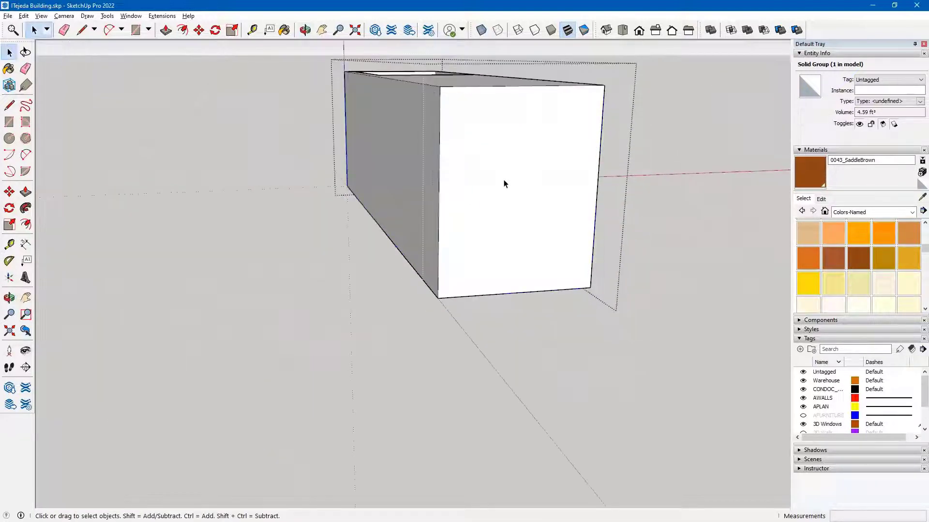
pyautogui.moveTo(525, 197); pyautogui.dragTo(196, 144, button='middle')
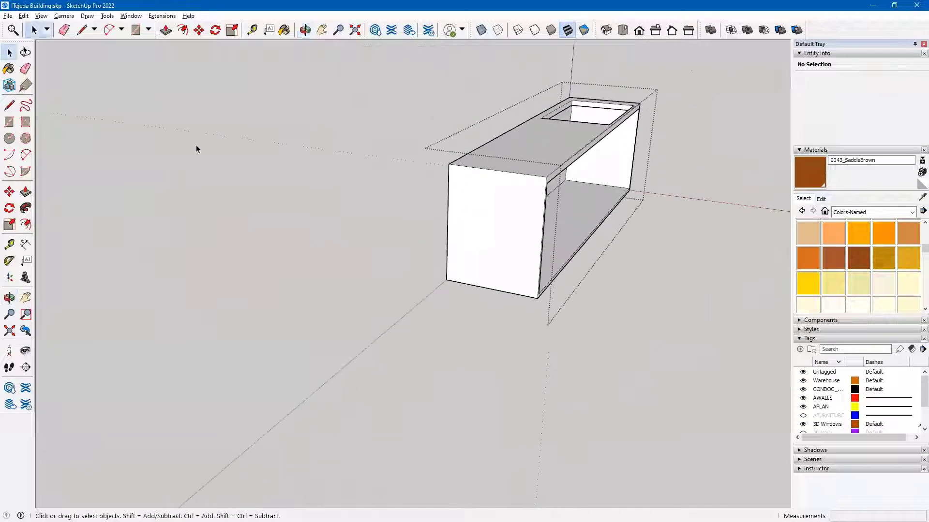
pyautogui.click(41, 16)
pyautogui.moveTo(55, 176)
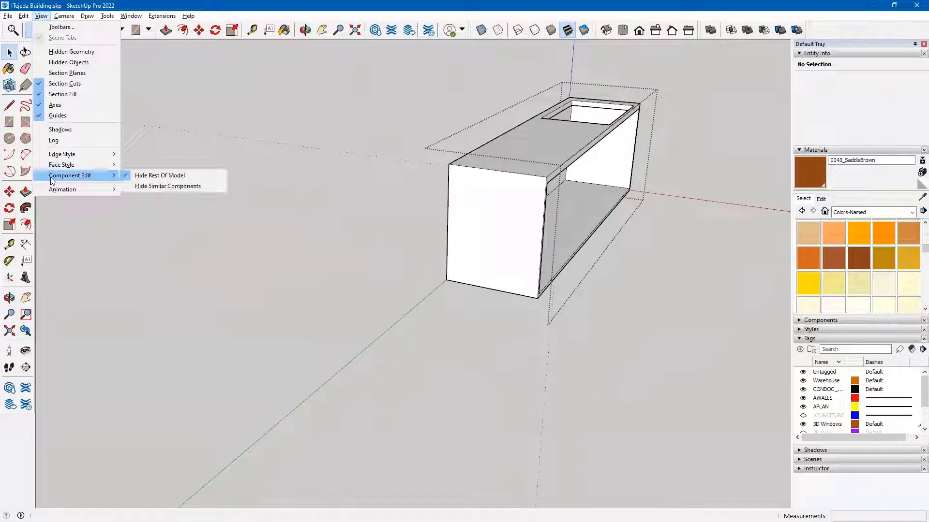
pyautogui.click(125, 175)
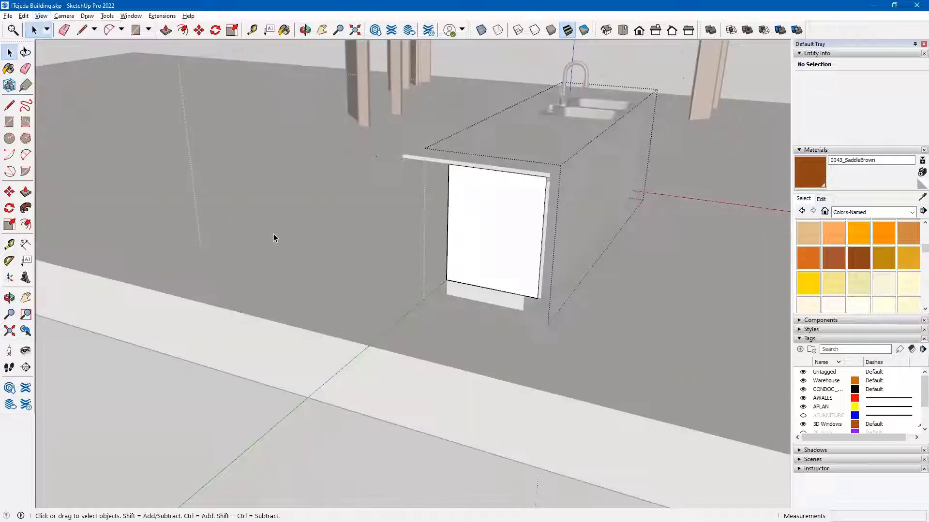
# Push/Pull the cabinet's end face out 2' 6 1/2" into a solid block under the countertop.
pyautogui.press('p')
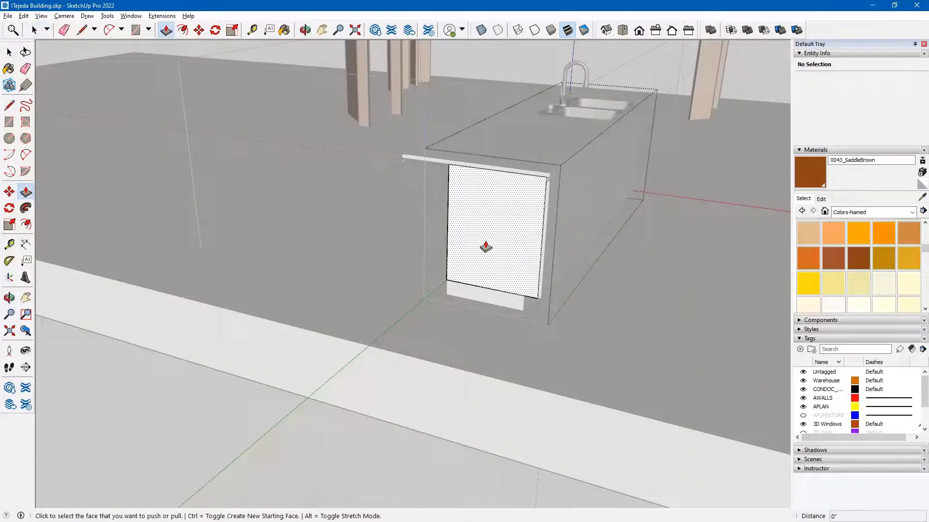
pyautogui.click(486, 247)
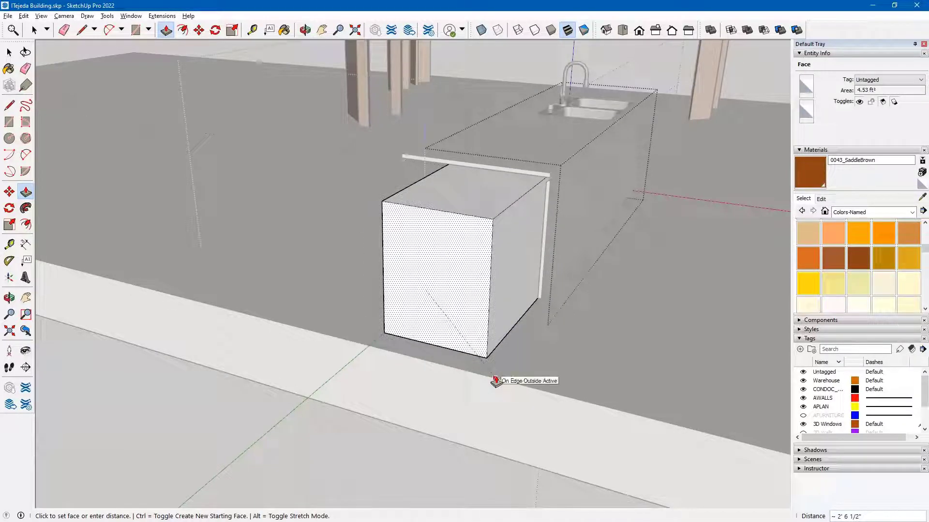
pyautogui.click(495, 381)
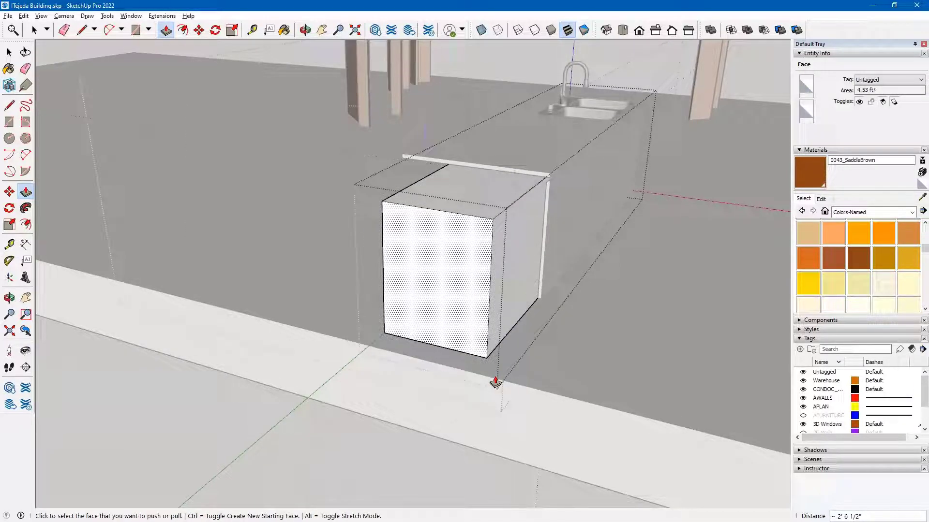
pyautogui.scroll(2, 523, 183)
pyautogui.scroll(1, 524, 182)
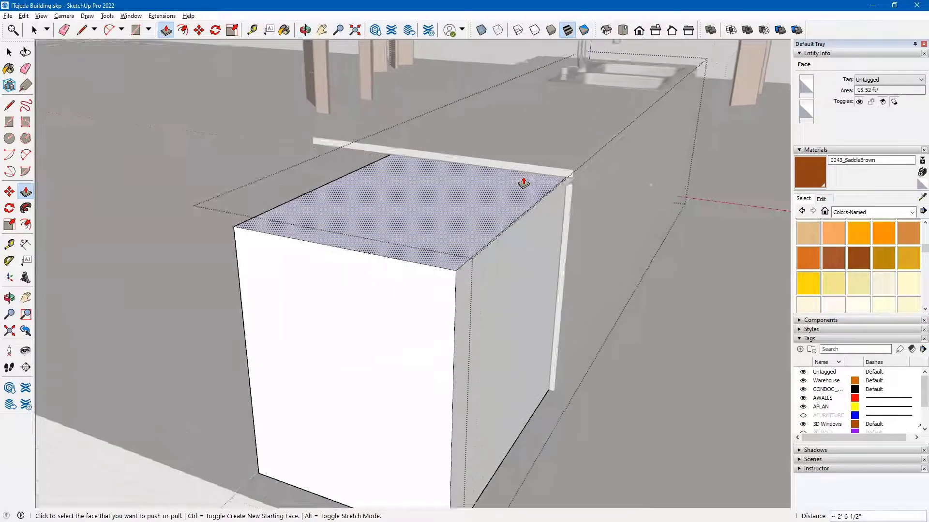
pyautogui.press('space')
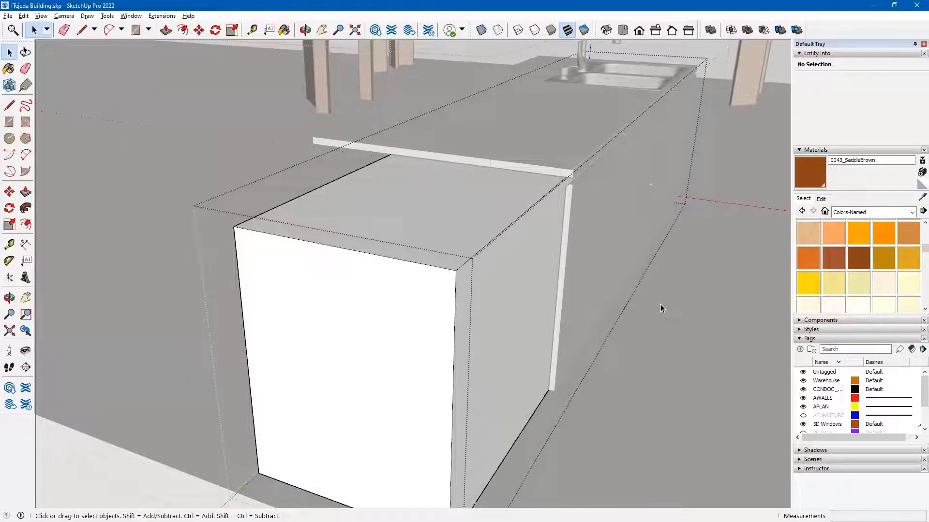
# Inside the countertop group, pull its end face out to snap flush with the cabinet's end.
pyautogui.click(538, 170)
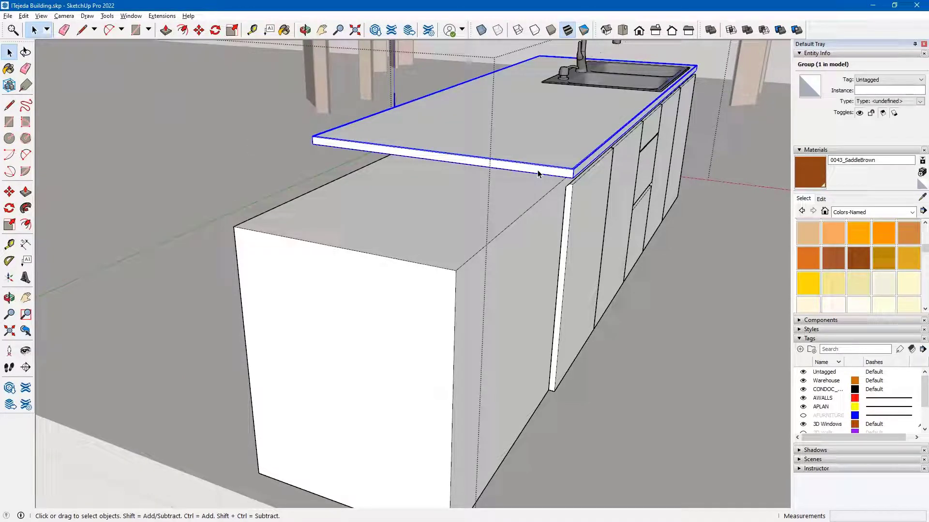
pyautogui.doubleClick(538, 170)
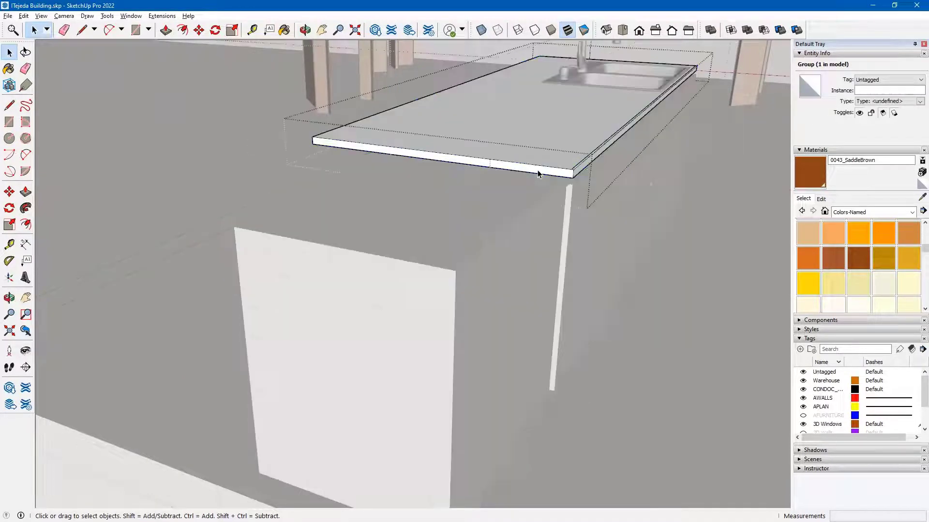
pyautogui.press('p')
pyautogui.click(536, 173)
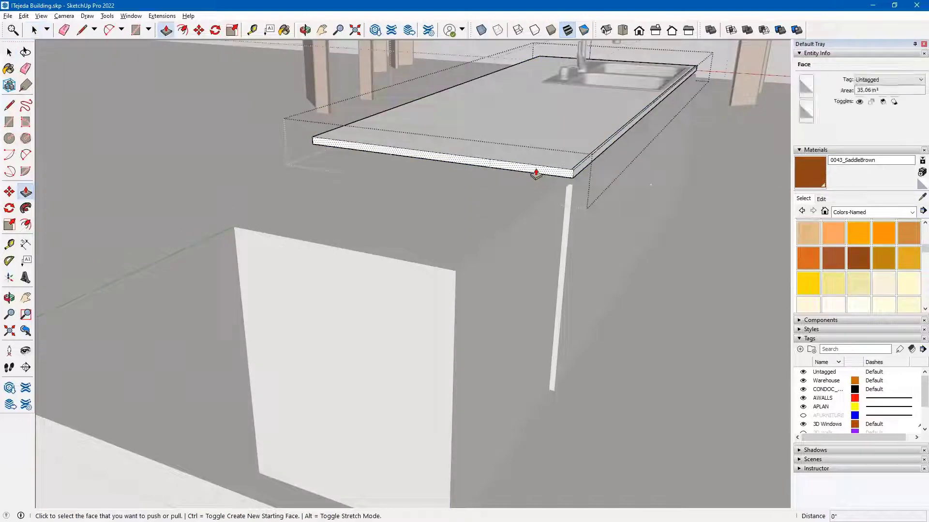
pyautogui.click(536, 173)
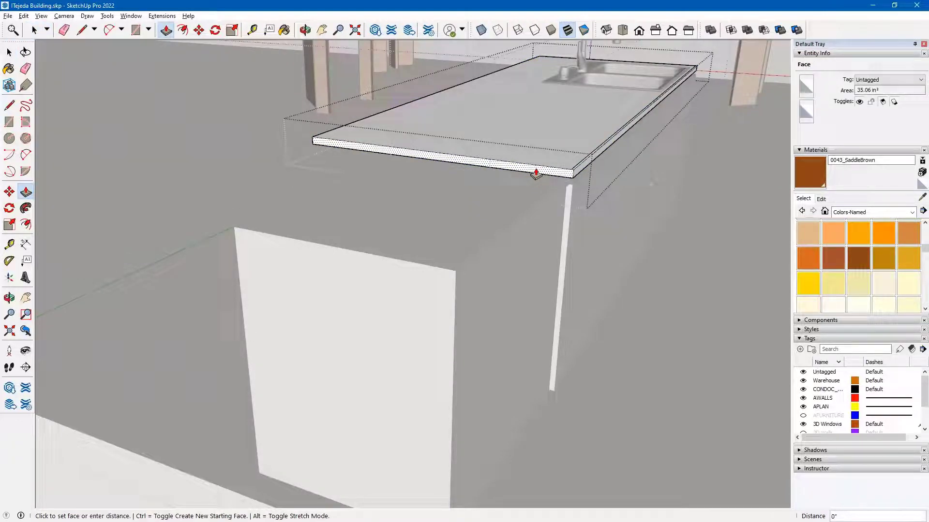
pyautogui.click(455, 274)
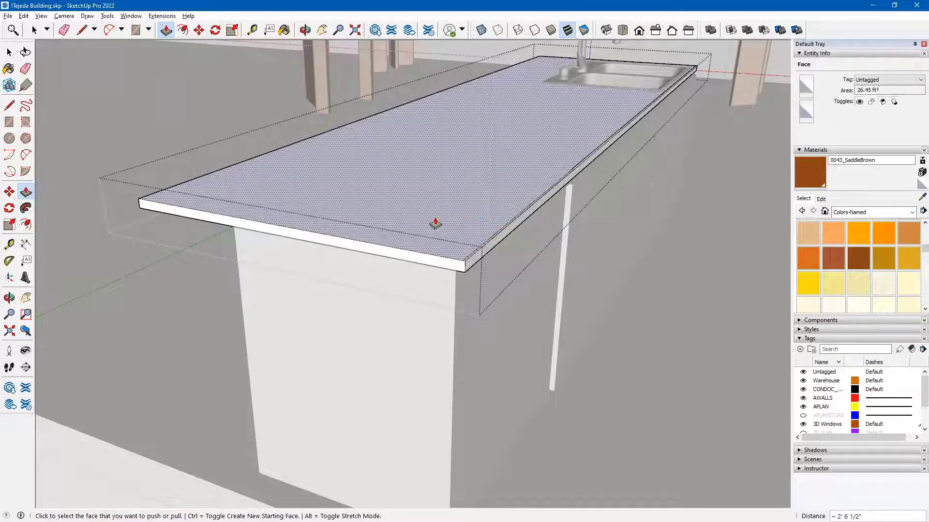
pyautogui.press('space')
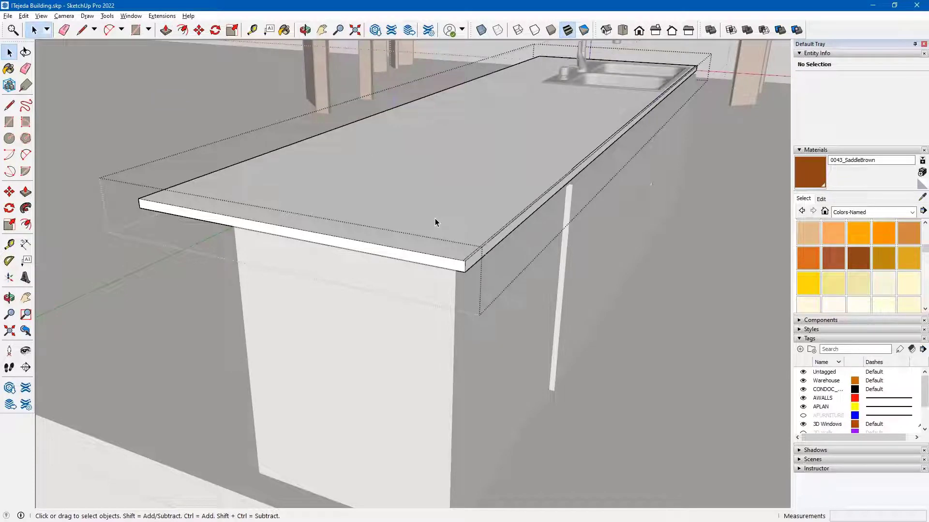
pyautogui.scroll(-8, 434, 220)
pyautogui.scroll(-3, 436, 222)
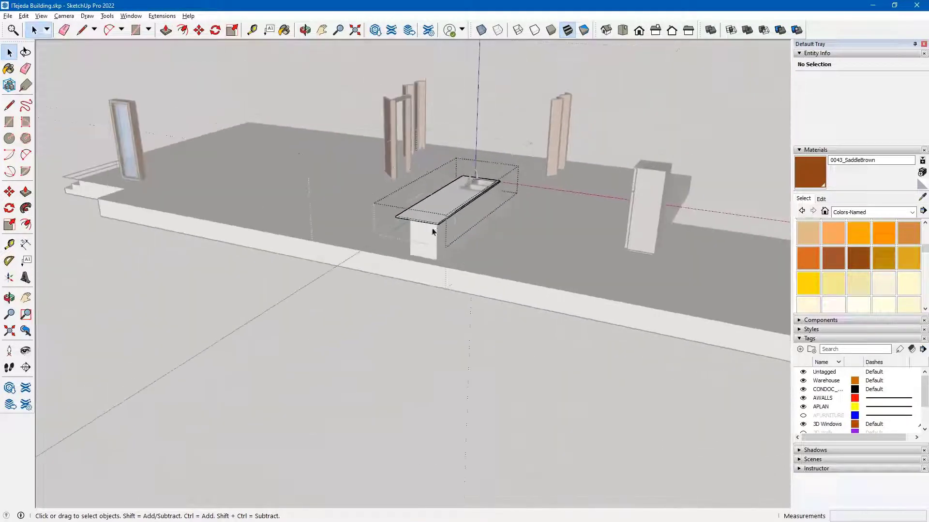
pyautogui.press('Escape')
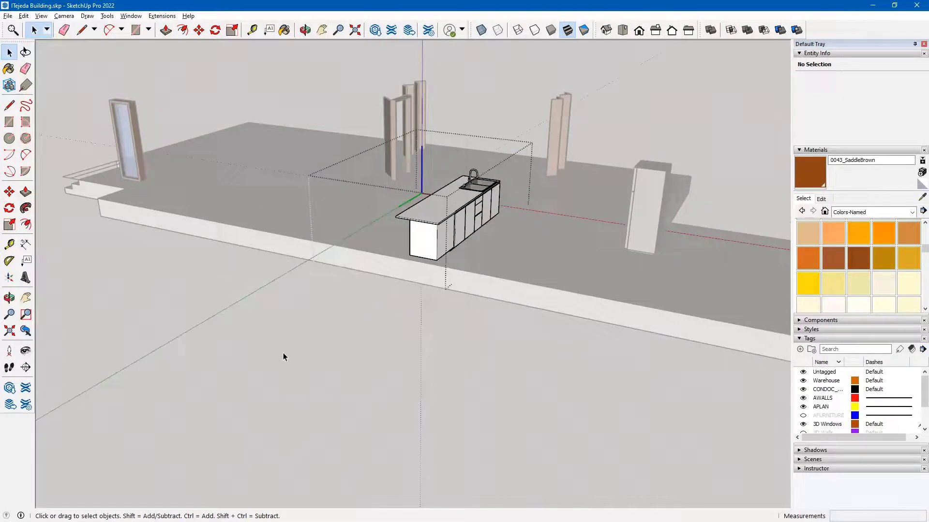
pyautogui.press('Escape')
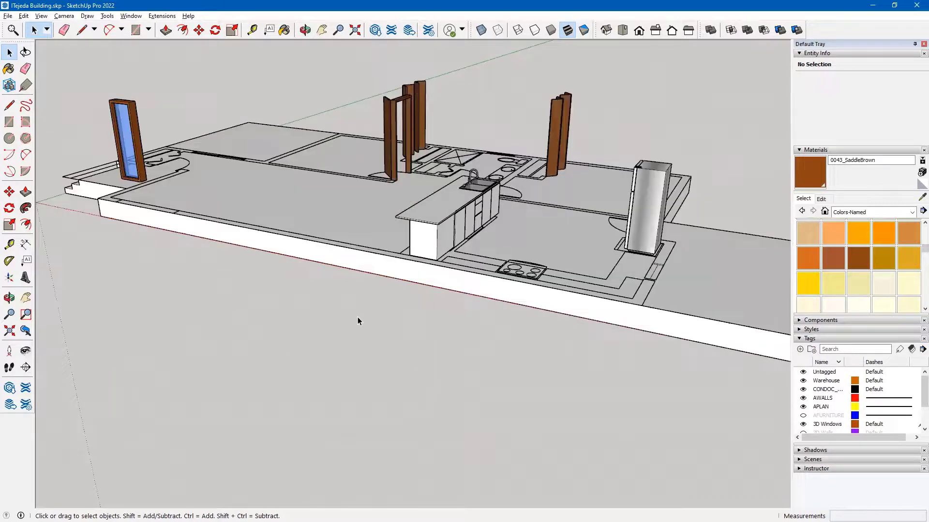
pyautogui.moveTo(486, 244); pyautogui.dragTo(292, 273, button='middle')
pyautogui.moveTo(362, 276); pyautogui.dragTo(392, 264, button='middle')
pyautogui.scroll(5, 360, 252)
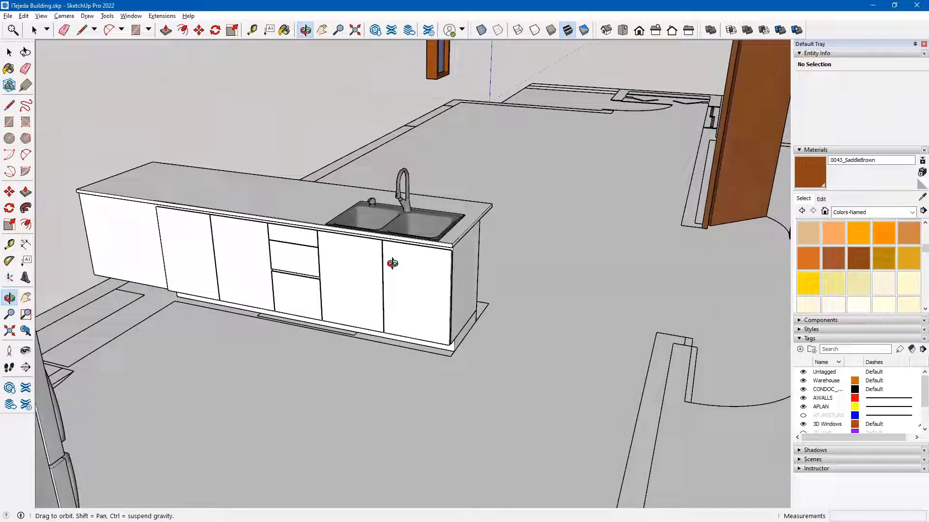
pyautogui.press('space')
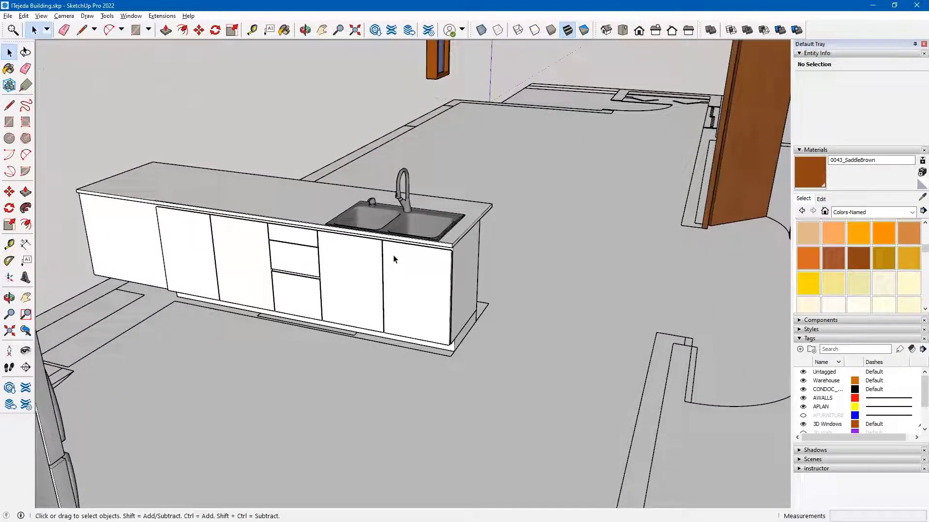
pyautogui.scroll(-3, 393, 257)
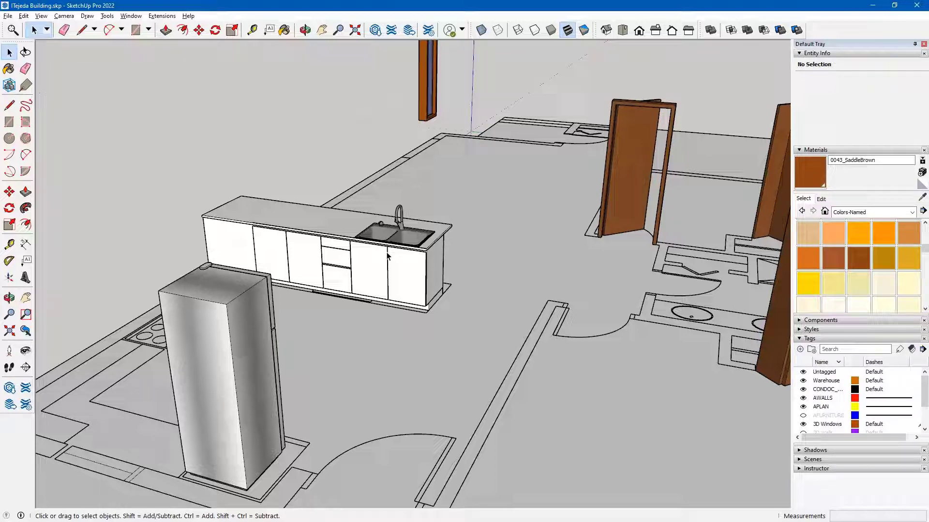
pyautogui.hotkey('shift', 'z')
pyautogui.press('o')
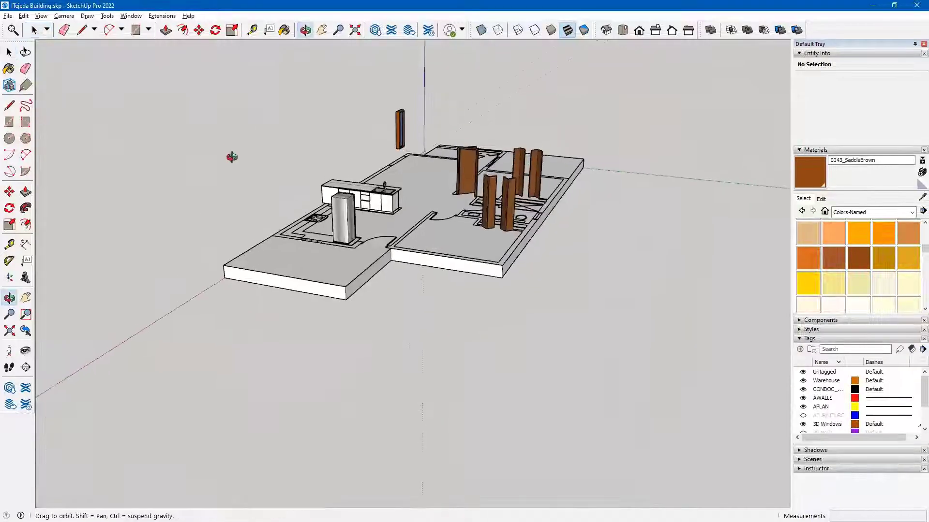
pyautogui.moveTo(232, 155); pyautogui.dragTo(702, 266)
pyautogui.press('space')
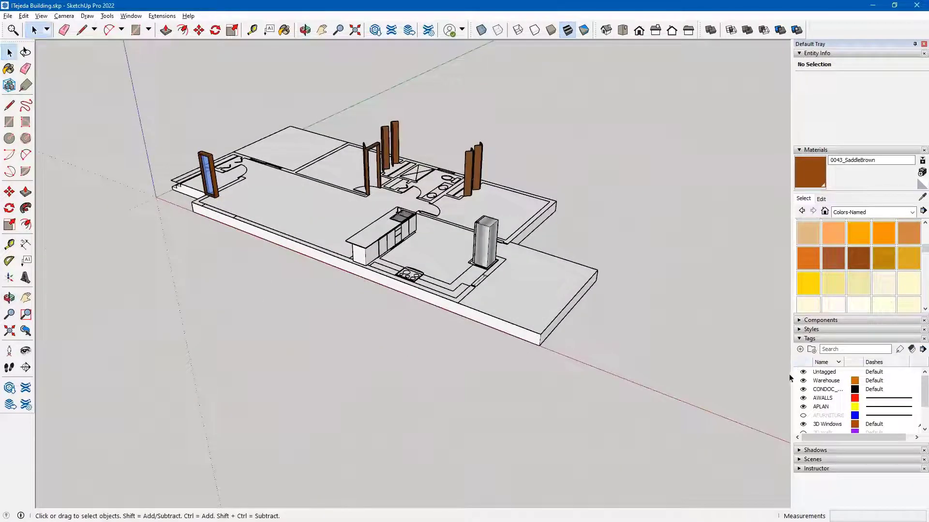
pyautogui.scroll(-1, 803, 394)
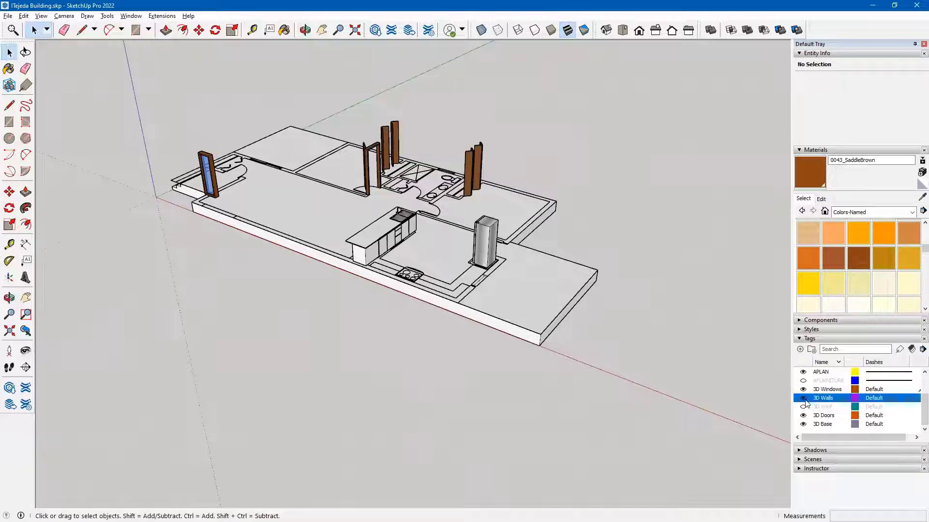
pyautogui.click(804, 399)
pyautogui.click(803, 408)
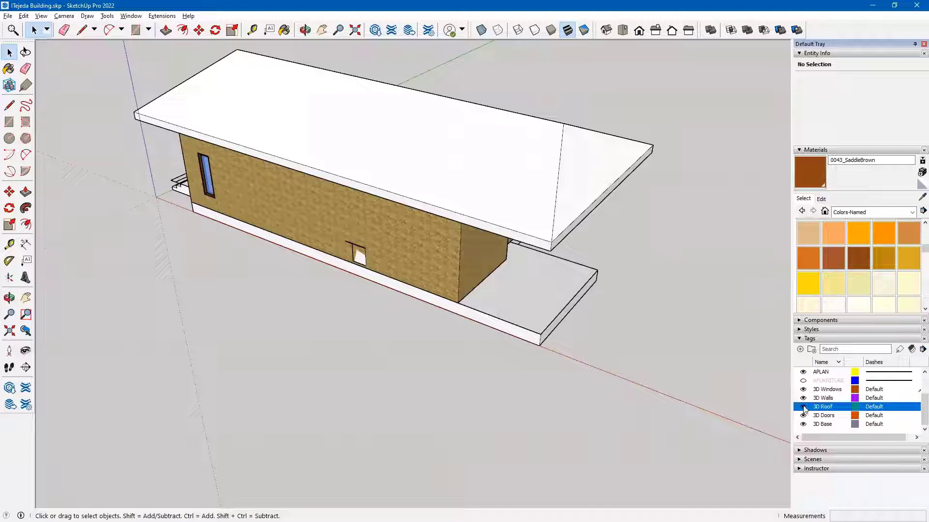
pyautogui.click(803, 407)
pyautogui.moveTo(434, 312); pyautogui.dragTo(454, 352, button='middle')
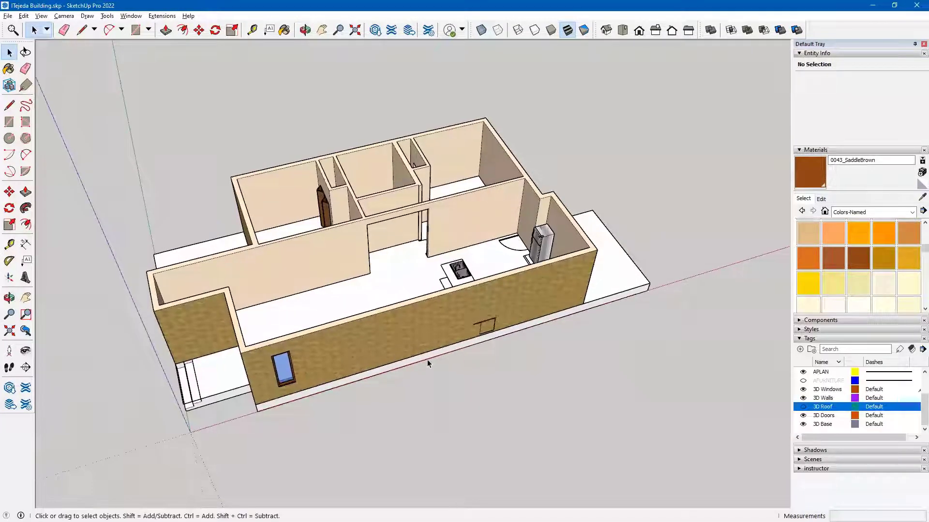
pyautogui.scroll(10, 503, 346)
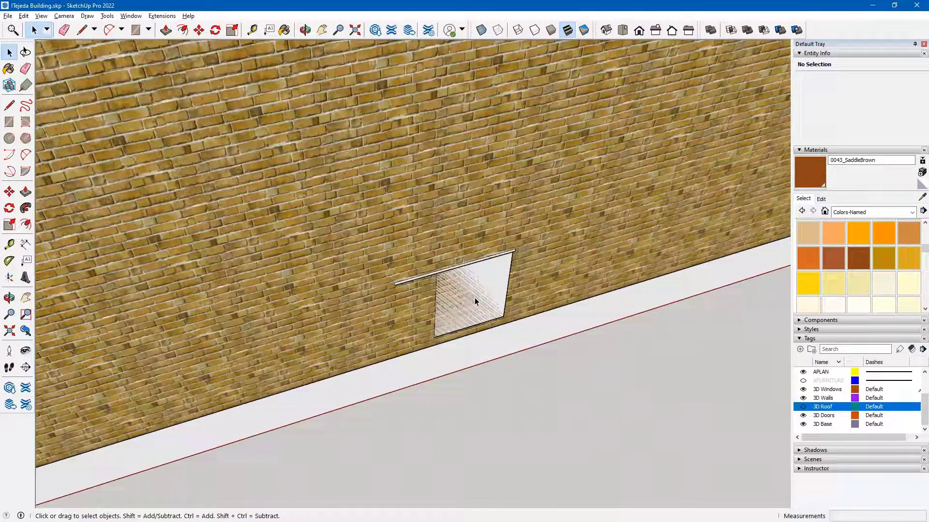
pyautogui.scroll(-10, 475, 298)
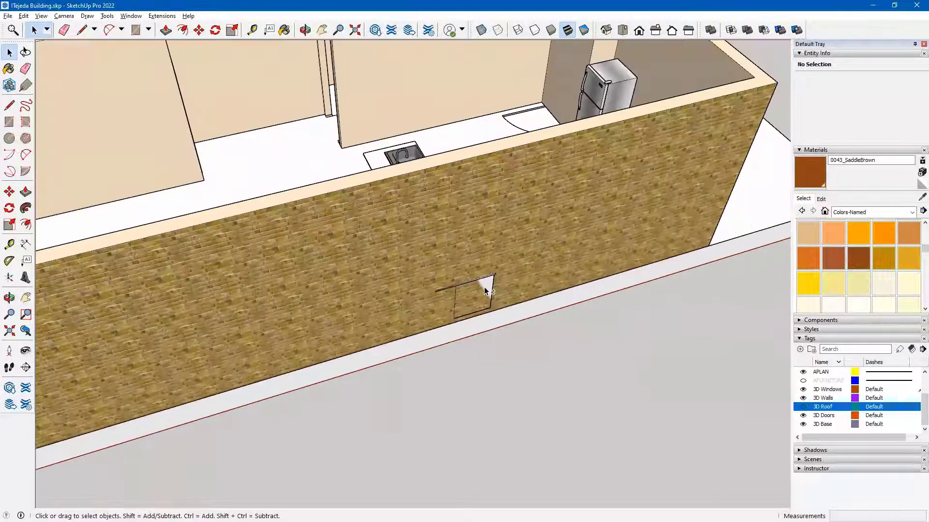
pyautogui.keyDown('shift'); pyautogui.moveTo(483, 289); pyautogui.dragTo(474, 353, button='middle'); pyautogui.keyUp('shift')
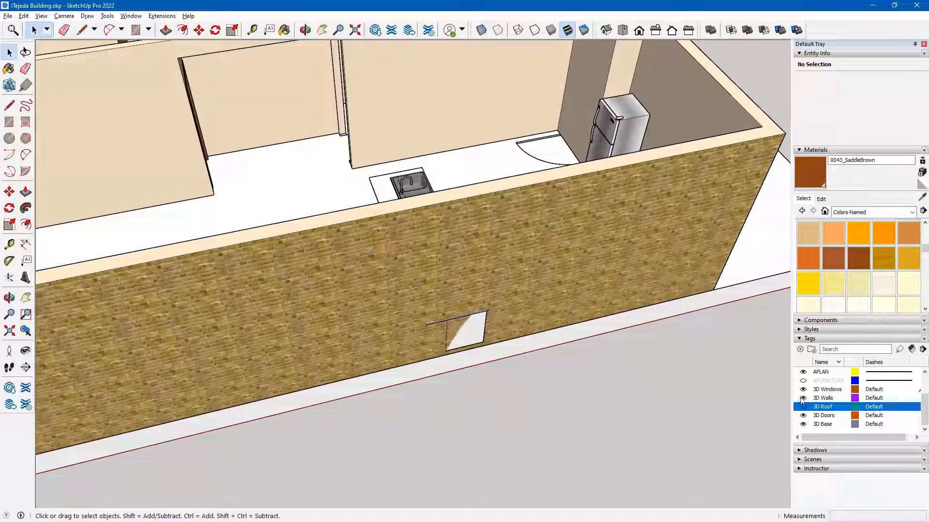
pyautogui.click(803, 398)
# Inside the island's cabinet base group, push the cabinet end face back 8".
pyautogui.scroll(5, 468, 347)
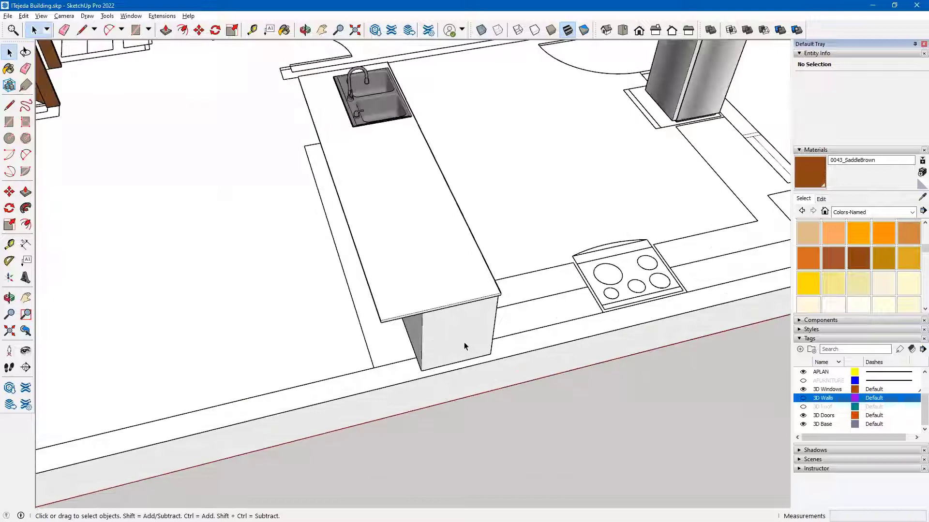
pyautogui.doubleClick(463, 341)
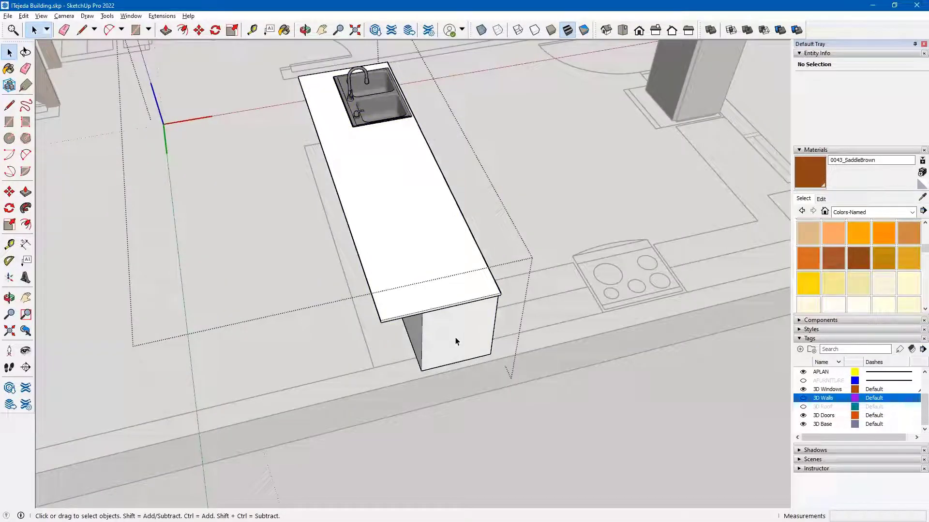
pyautogui.doubleClick(455, 338)
pyautogui.press('p')
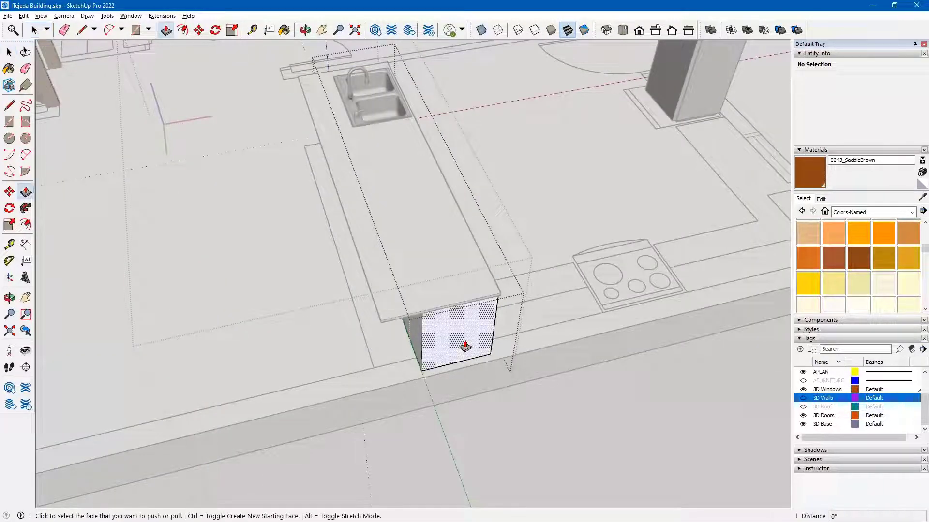
pyautogui.click(456, 342)
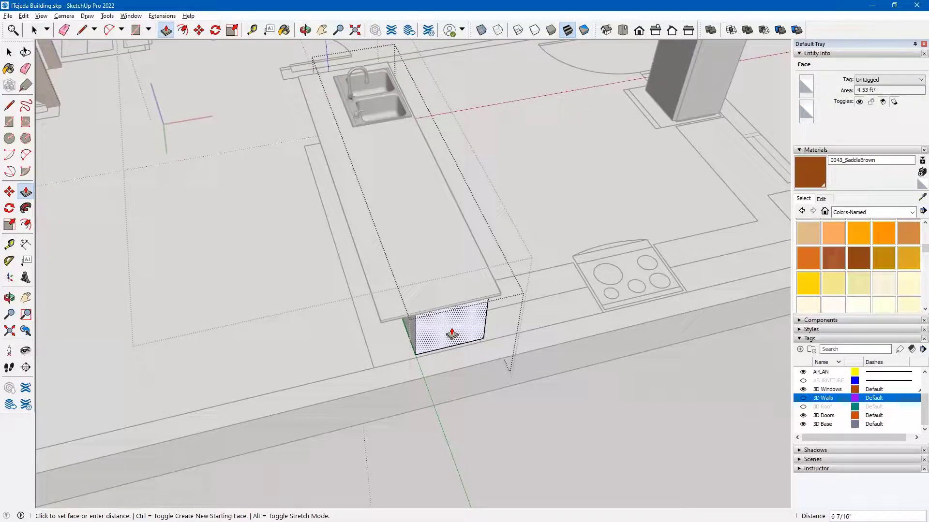
pyautogui.click(452, 334)
pyautogui.scroll(5, 452, 334)
pyautogui.press('Escape')
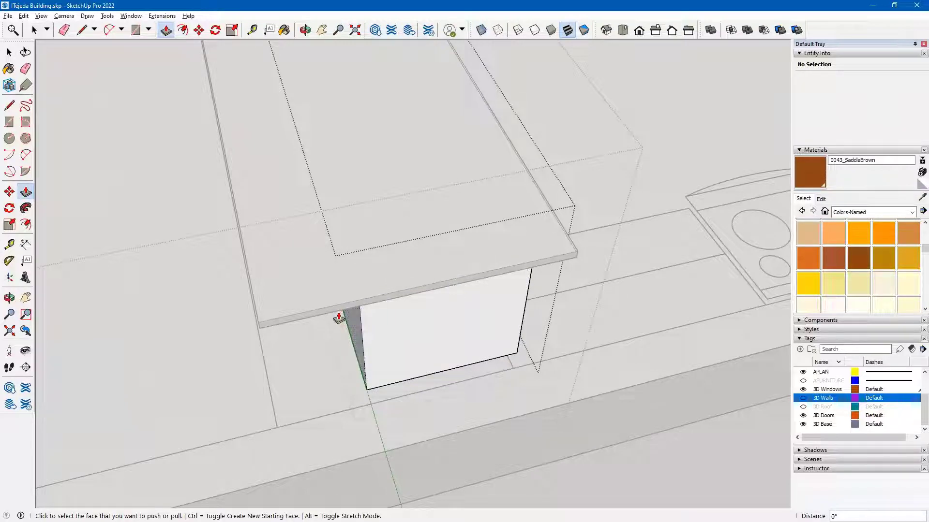
pyautogui.press('space')
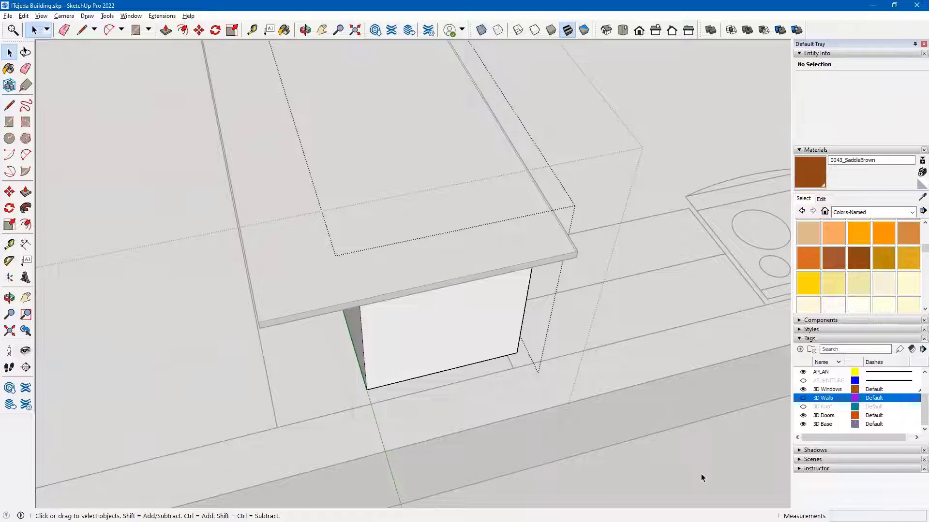
pyautogui.hotkey('ctrl', 'z')
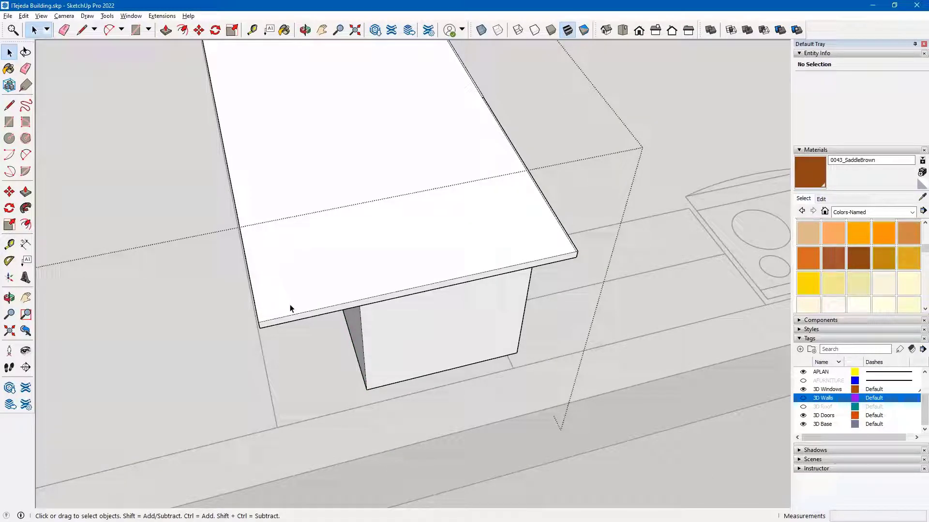
# Push the countertop end face back 8", then close the cabinet base and island groups.
pyautogui.hotkey('ctrl', 'z')
pyautogui.press('p')
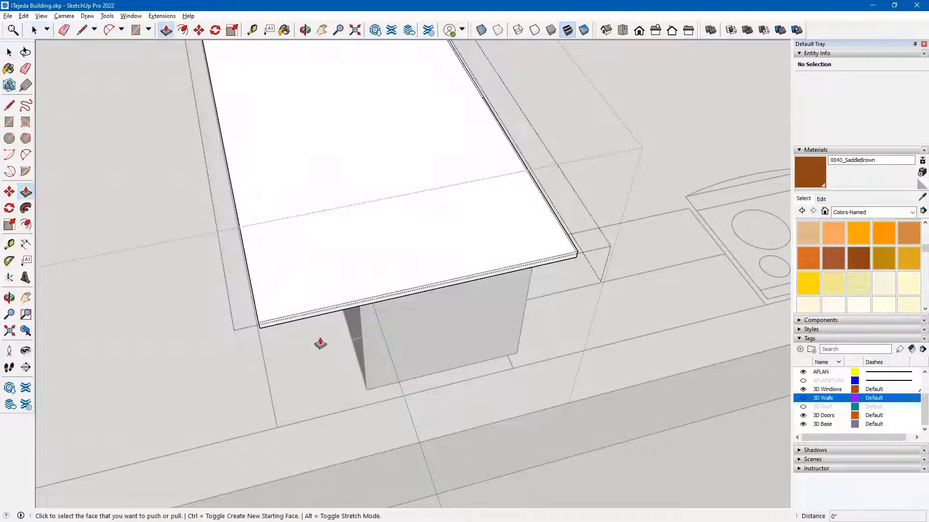
pyautogui.moveTo(321, 342); pyautogui.dragTo(364, 296, button='middle')
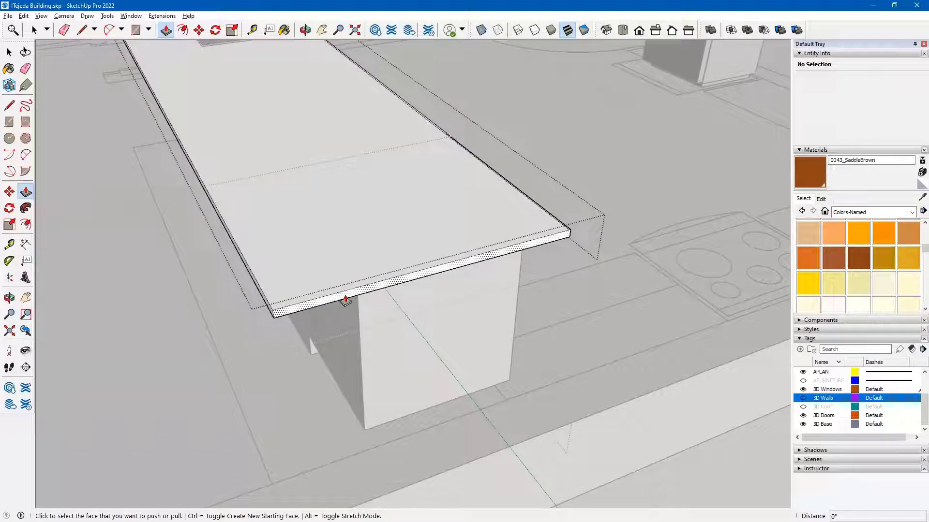
pyautogui.click(344, 298)
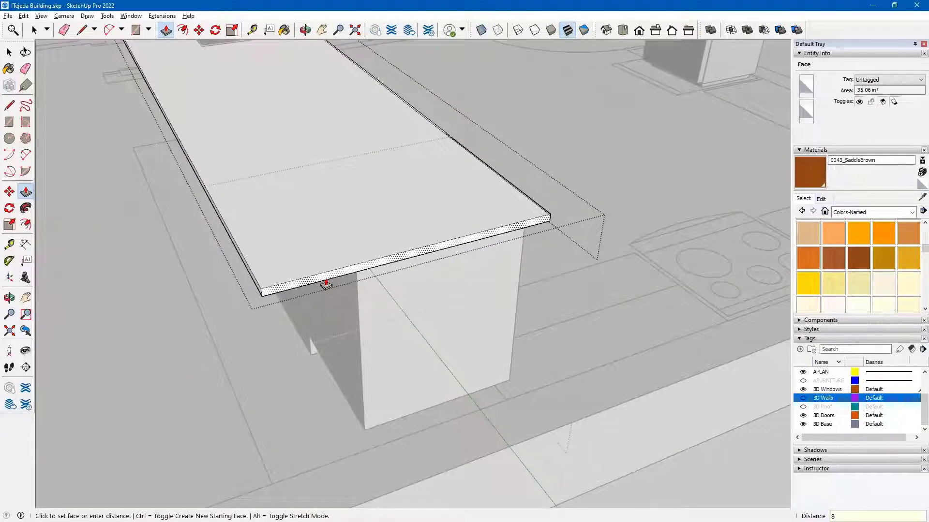
pyautogui.scroll(-3, 324, 283)
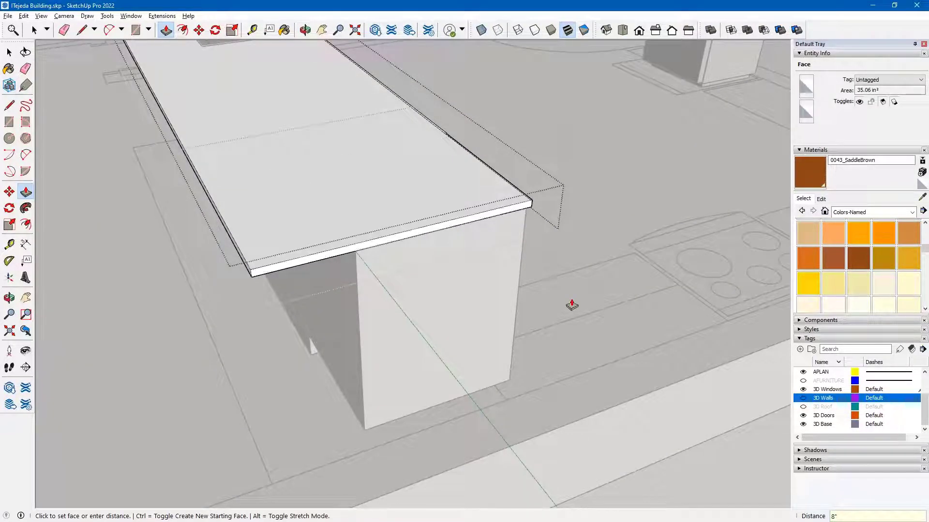
pyautogui.press('Escape')
pyautogui.scroll(-5, 580, 329)
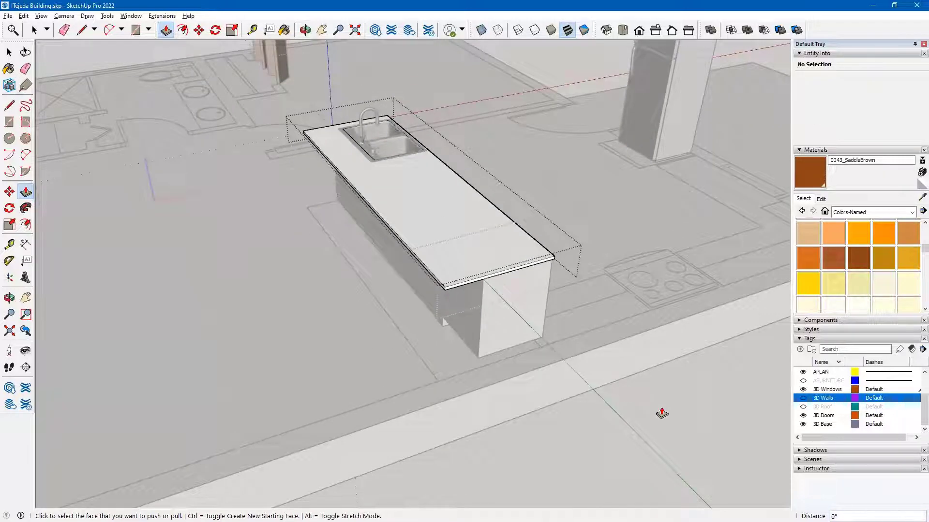
pyautogui.press('space')
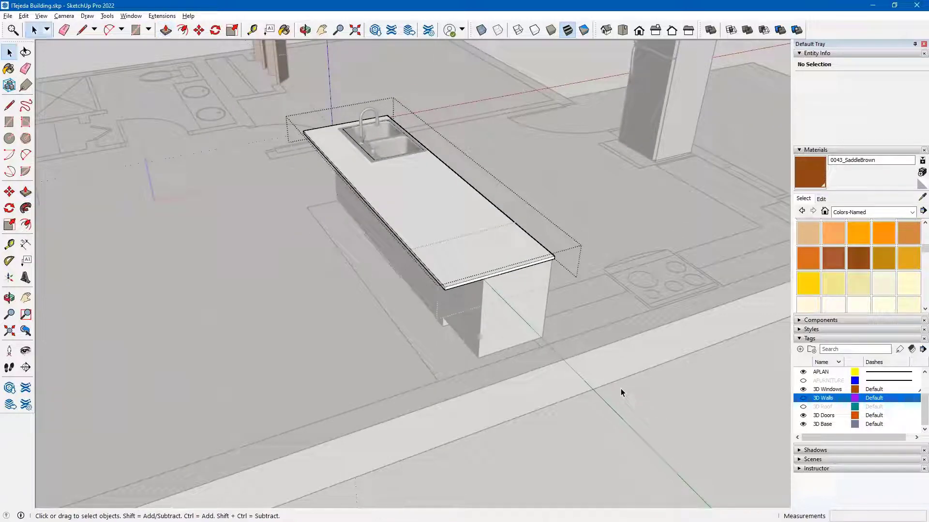
pyautogui.press('Escape')
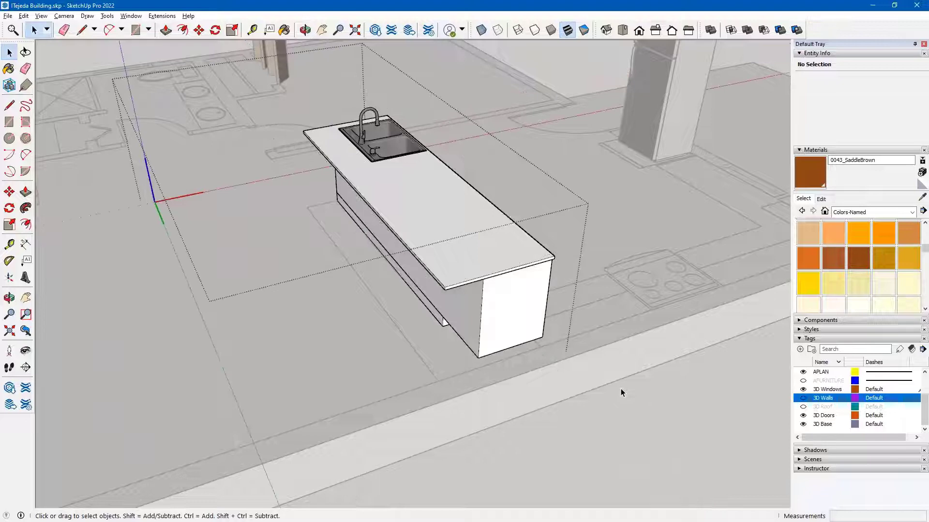
pyautogui.press('Escape')
pyautogui.scroll(-5, 618, 389)
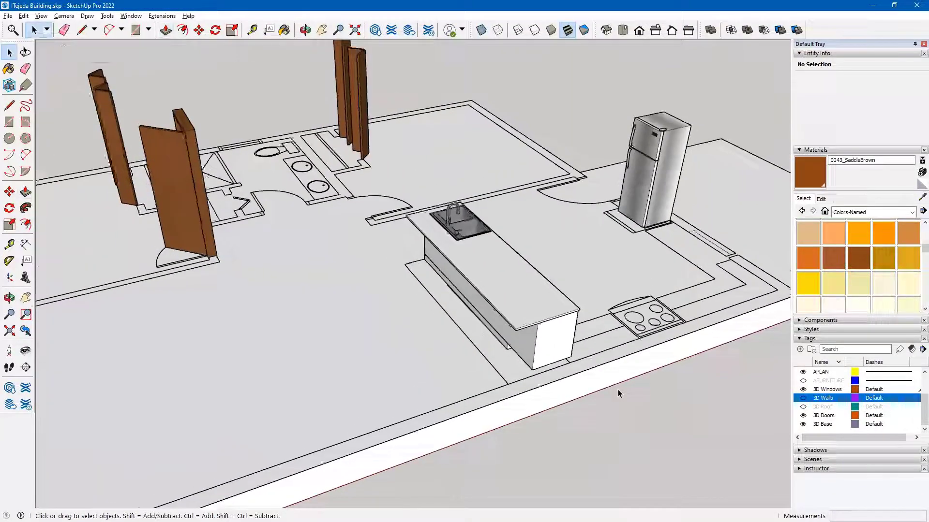
# Make the 3D Walls tag visible and orbit to an overall view of the building.
pyautogui.click(803, 399)
pyautogui.moveTo(449, 292); pyautogui.dragTo(367, 370, button='middle')
pyautogui.scroll(-5, 472, 289)
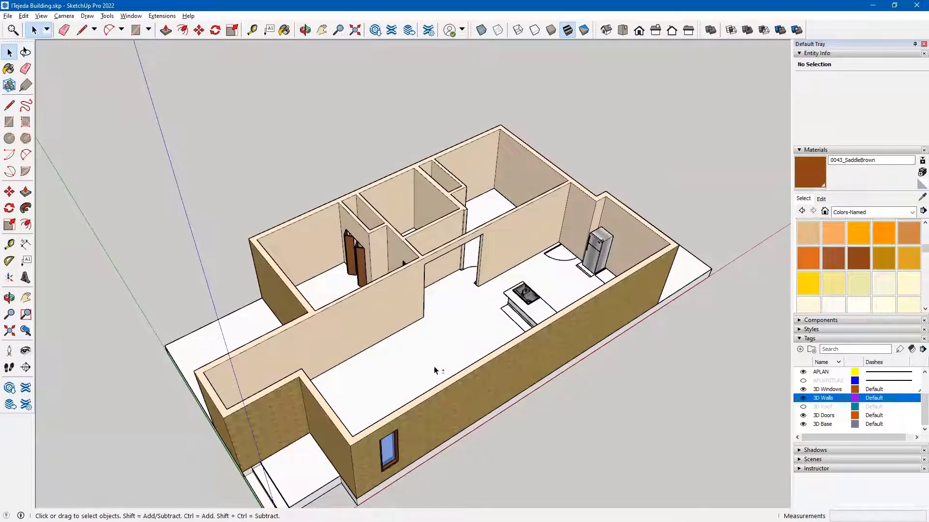
pyautogui.moveTo(435, 369); pyautogui.dragTo(632, 400, button='middle')
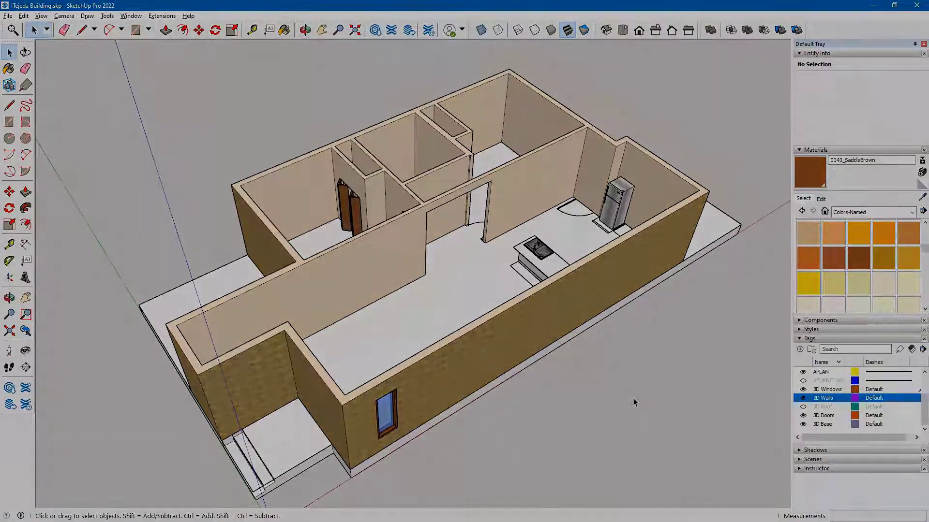